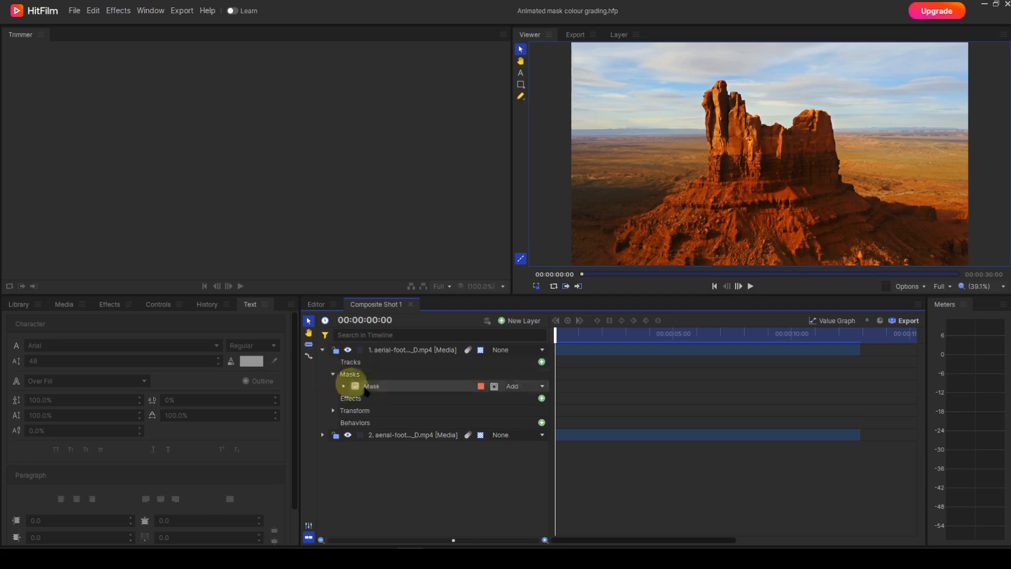
Step: Select the mask on the upper aerial footage layer and expand its Transform properties
click(384, 389)
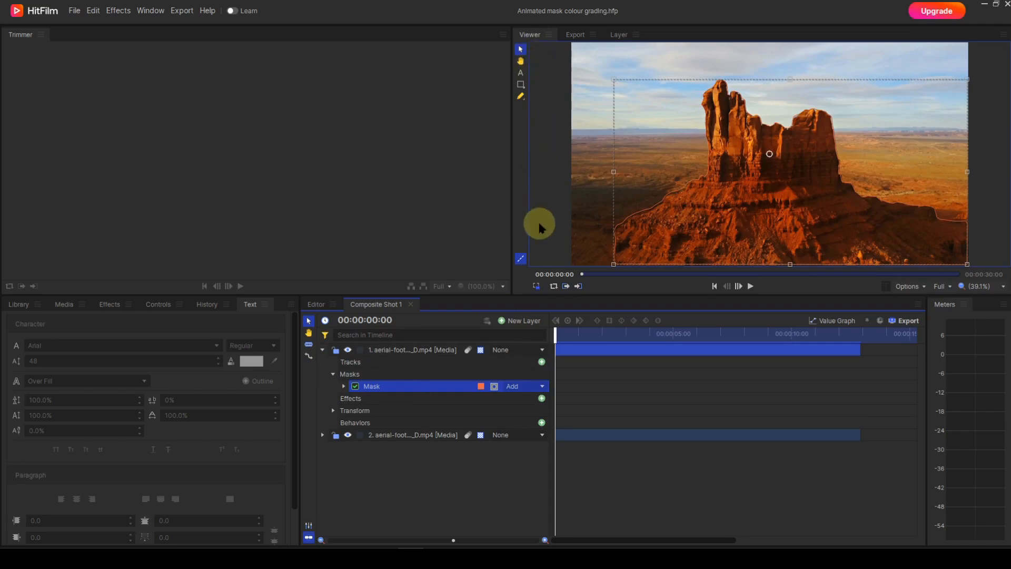
click(344, 387)
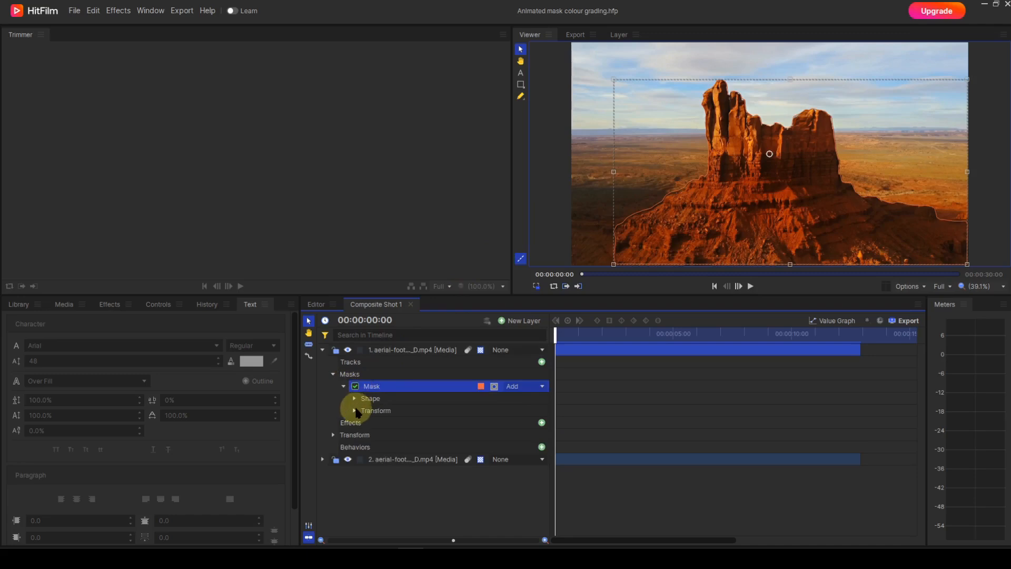
click(354, 411)
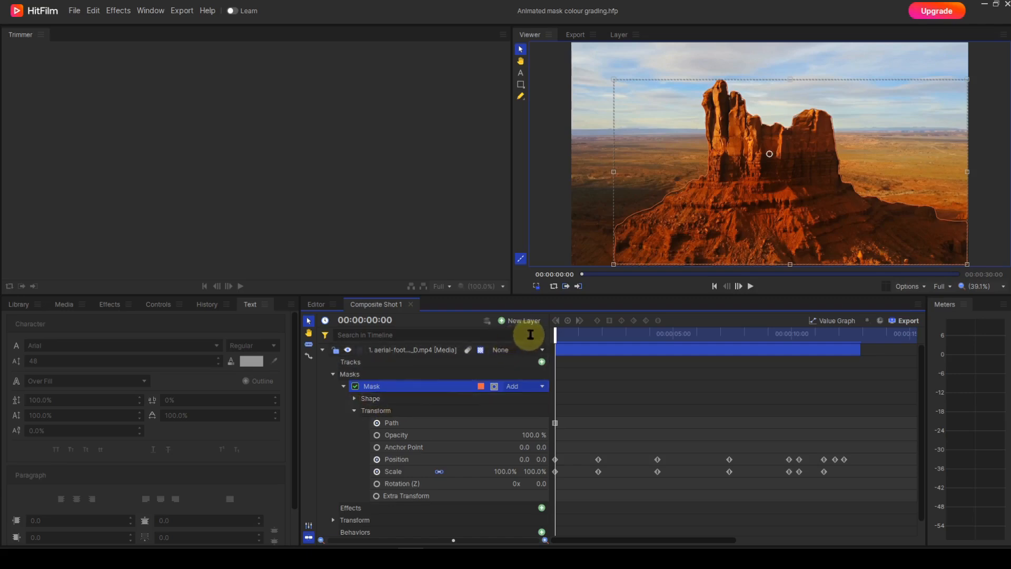
mouse_move(556, 340)
mouse_down()
mouse_move(743, 320)
mouse_move(551, 321)
mouse_up()
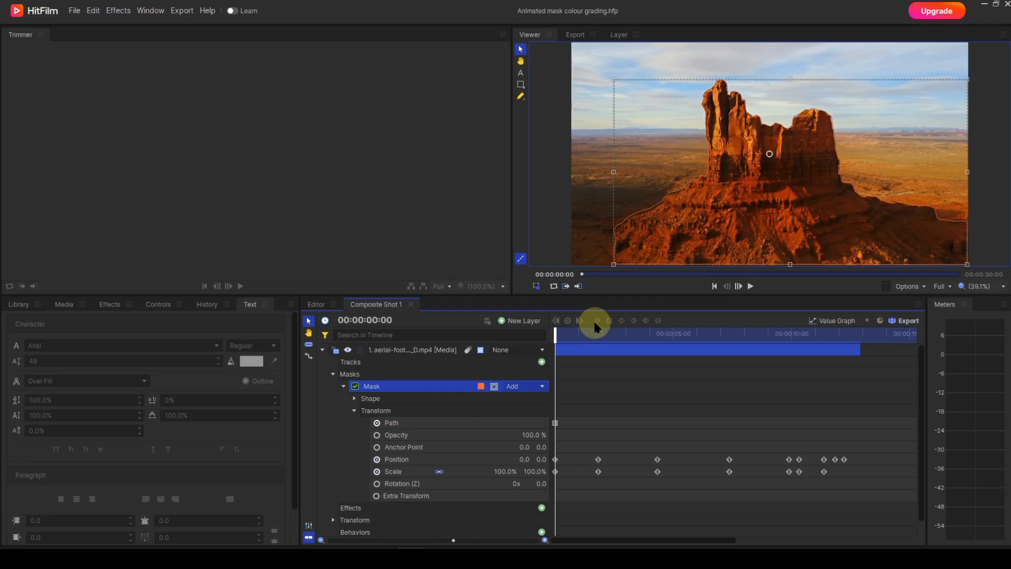
Step: Select the mask's Path property, show its control points for editing, and move the playhead to 00:00:10:09
click(491, 427)
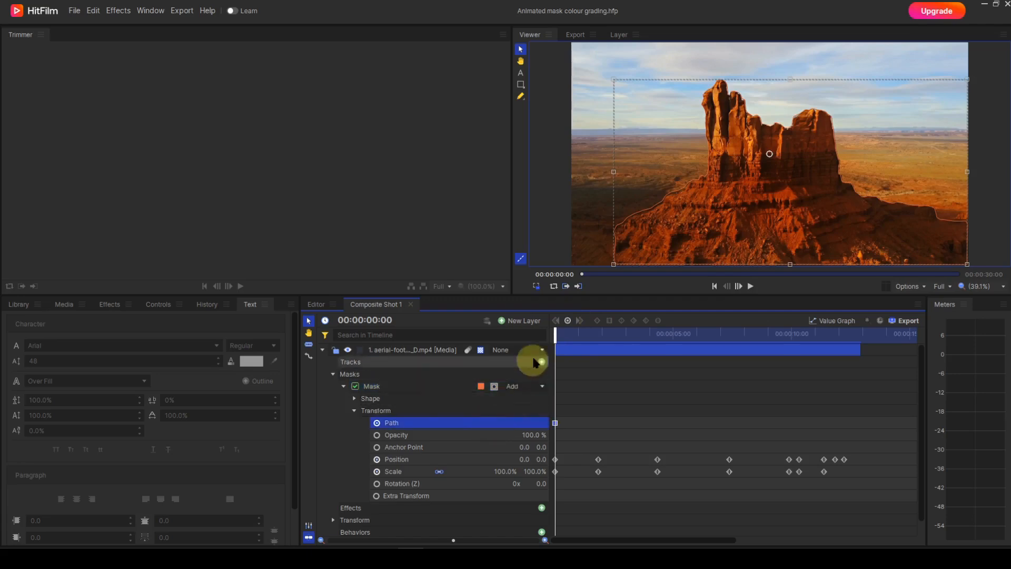
click(520, 96)
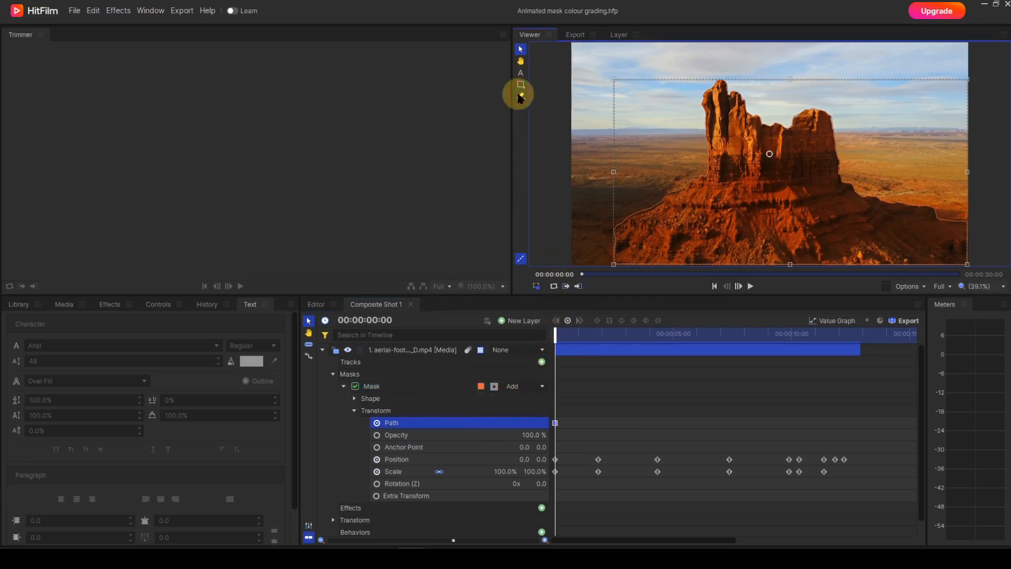
click(556, 340)
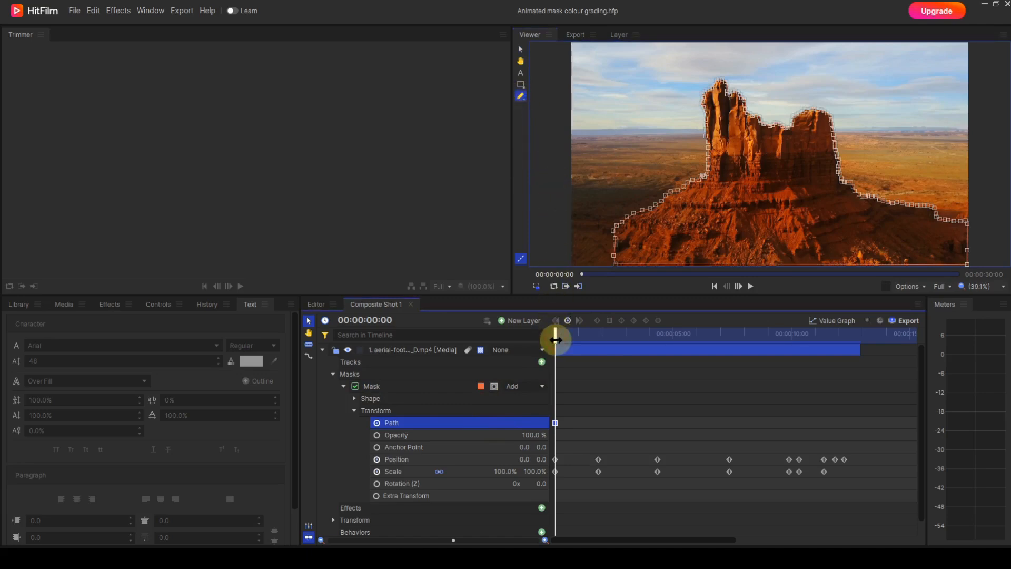
drag(555, 340, 801, 335)
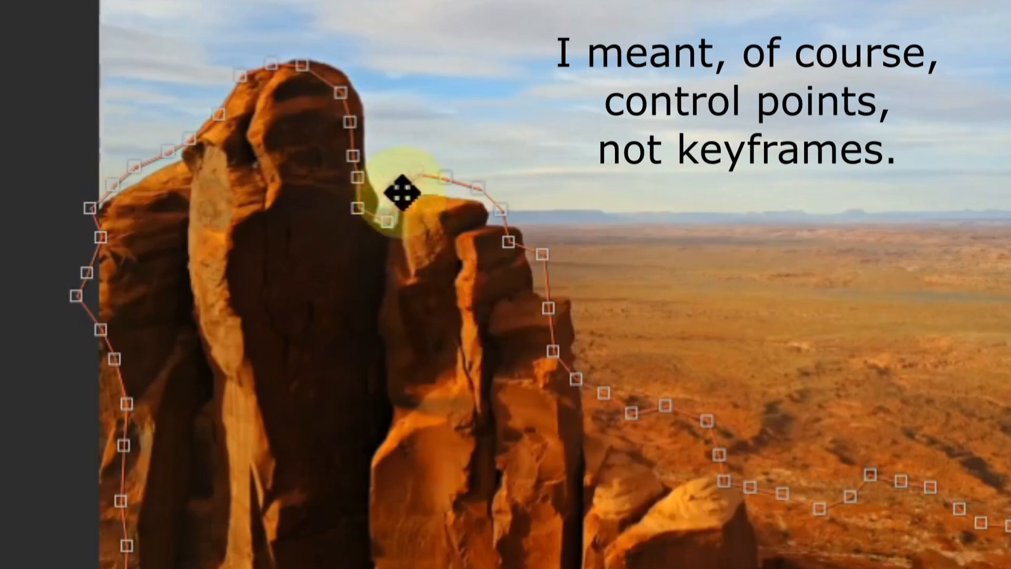
Step: Pull the mask control points above the shorter rock pillar down so the path follows its top edge
click(414, 177)
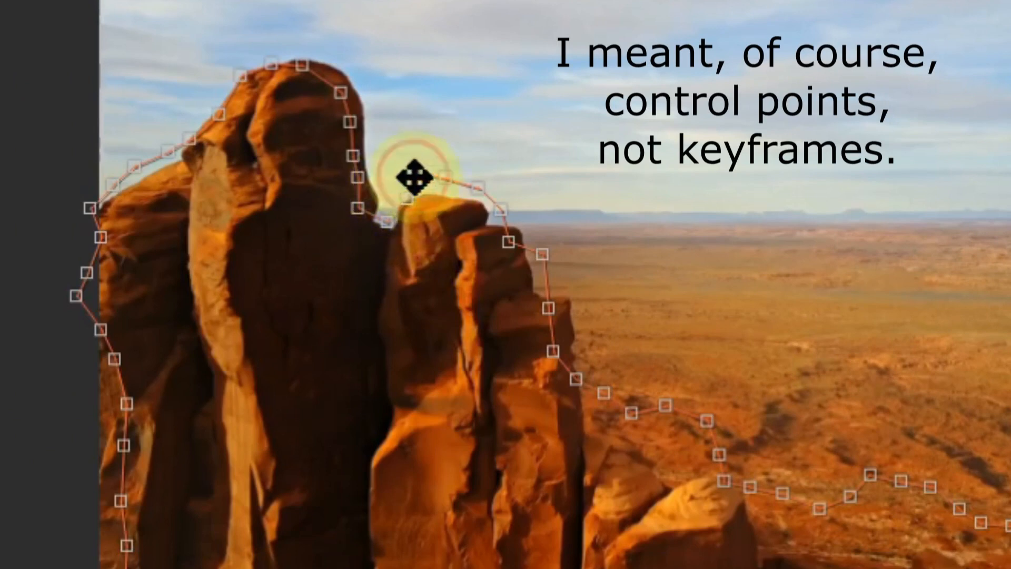
drag(415, 177, 425, 191)
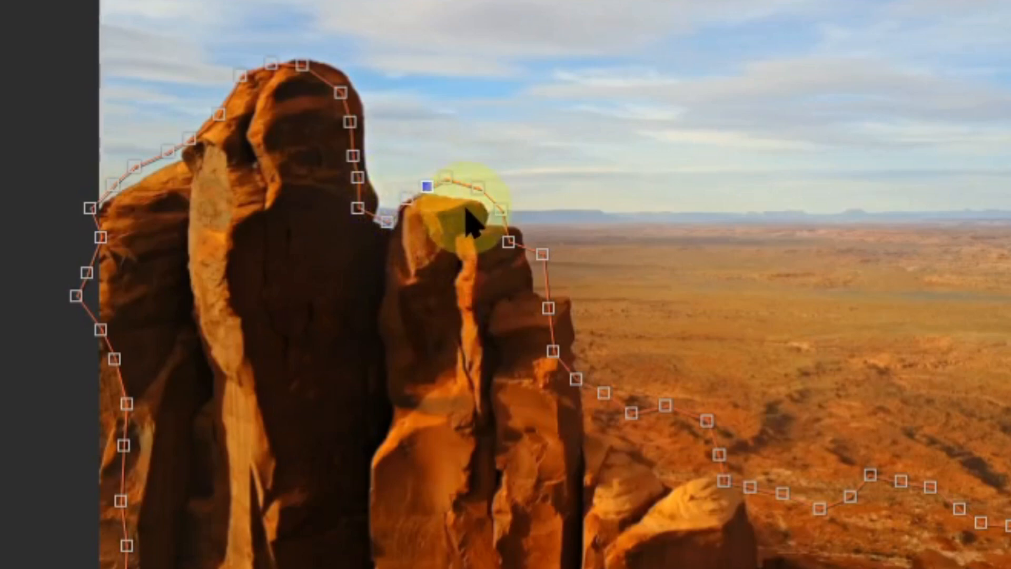
click(450, 193)
drag(480, 187, 473, 205)
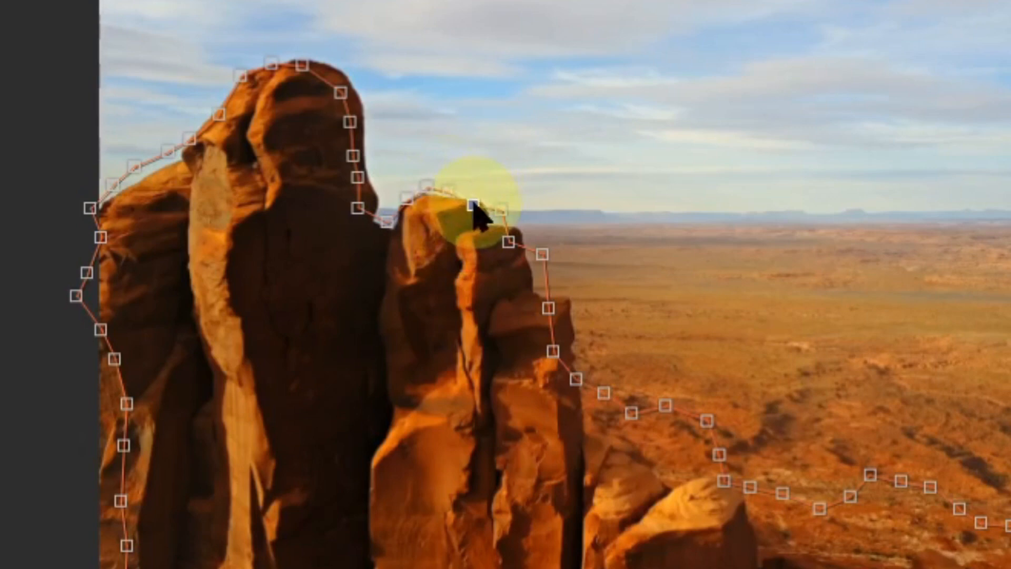
Step: Fit the mask control points to the tall rock's left shoulder and the notch between the two pillars
click(135, 170)
drag(136, 170, 140, 181)
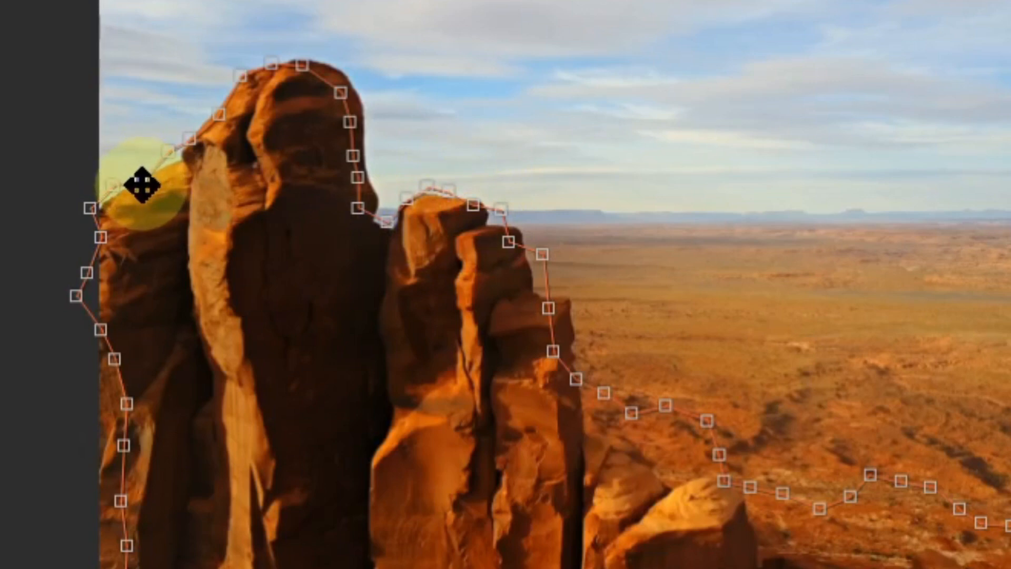
click(169, 164)
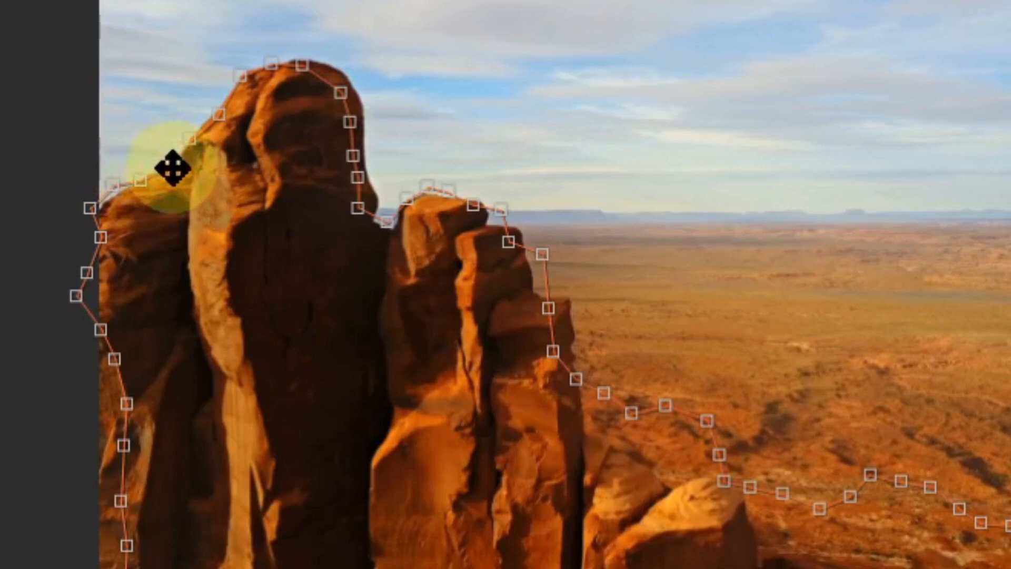
click(173, 164)
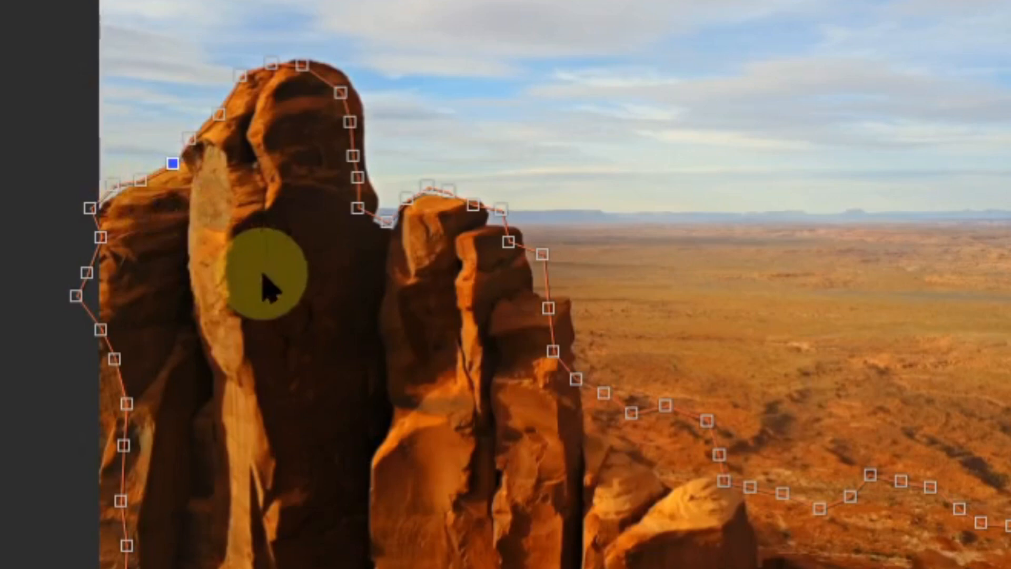
click(378, 232)
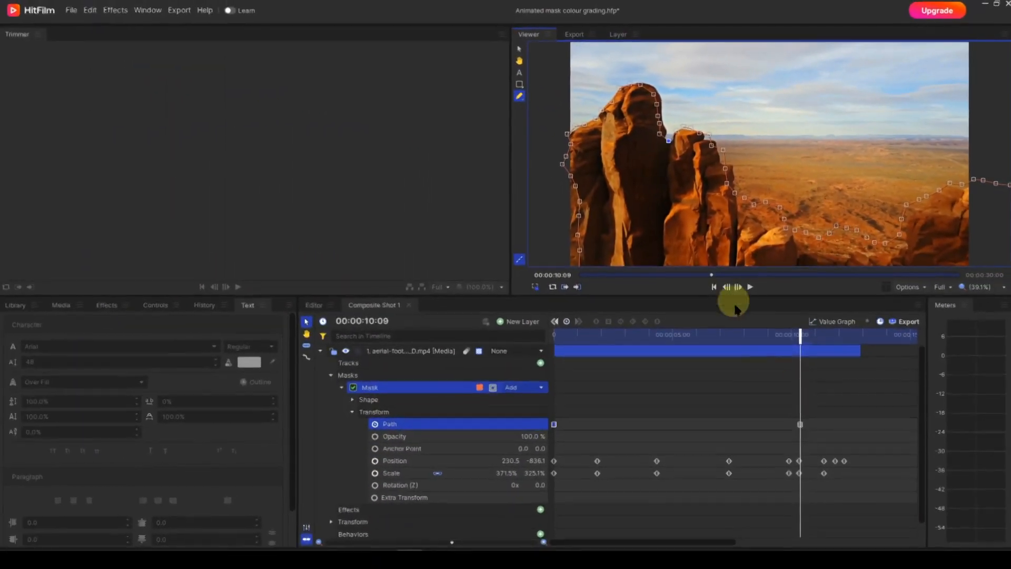
Step: Play the composite from the start to check the animated mask, and compare the frame with the mask off and on
drag(799, 334, 551, 320)
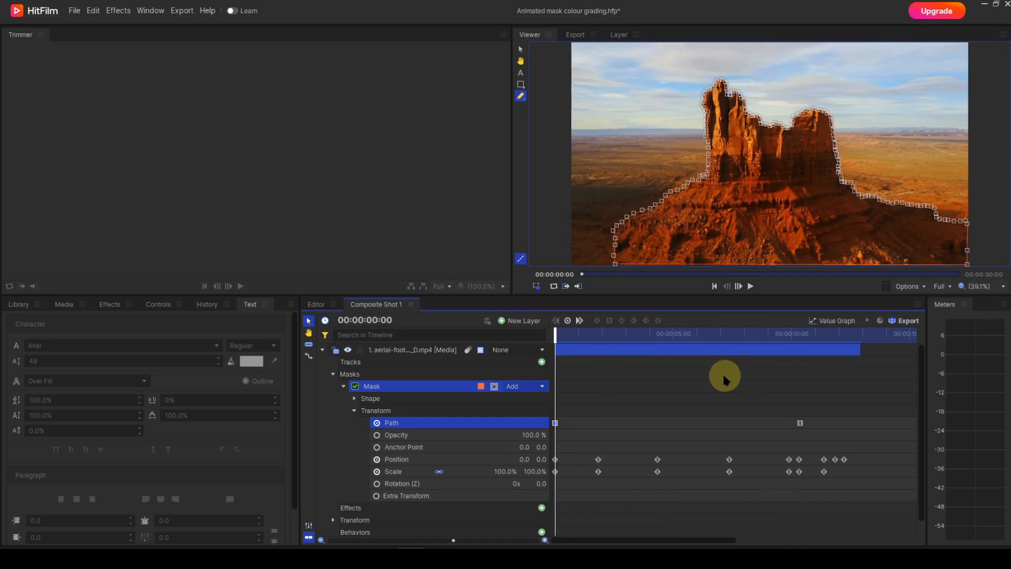
click(396, 352)
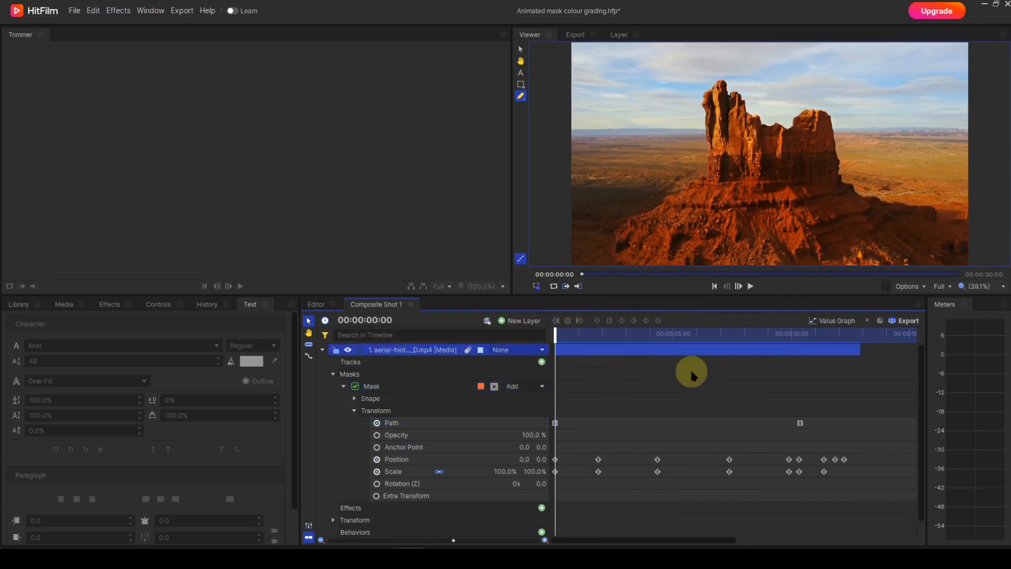
click(750, 287)
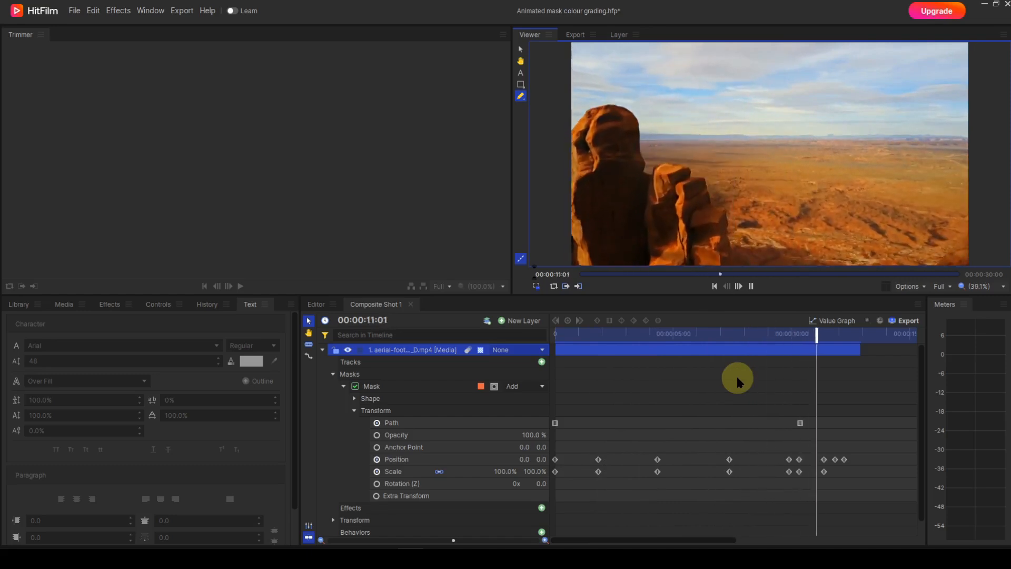
click(751, 285)
click(714, 286)
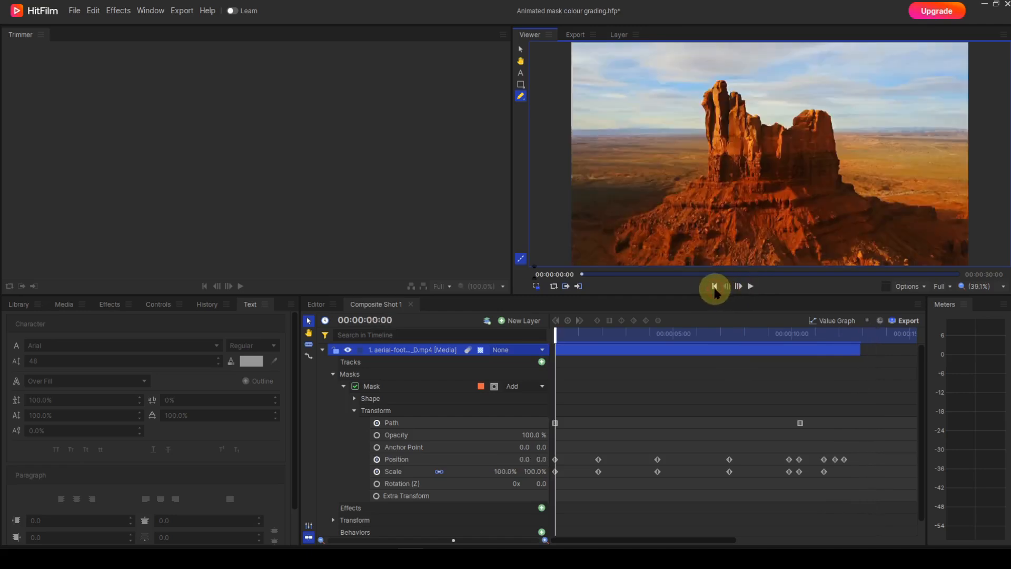
click(356, 386)
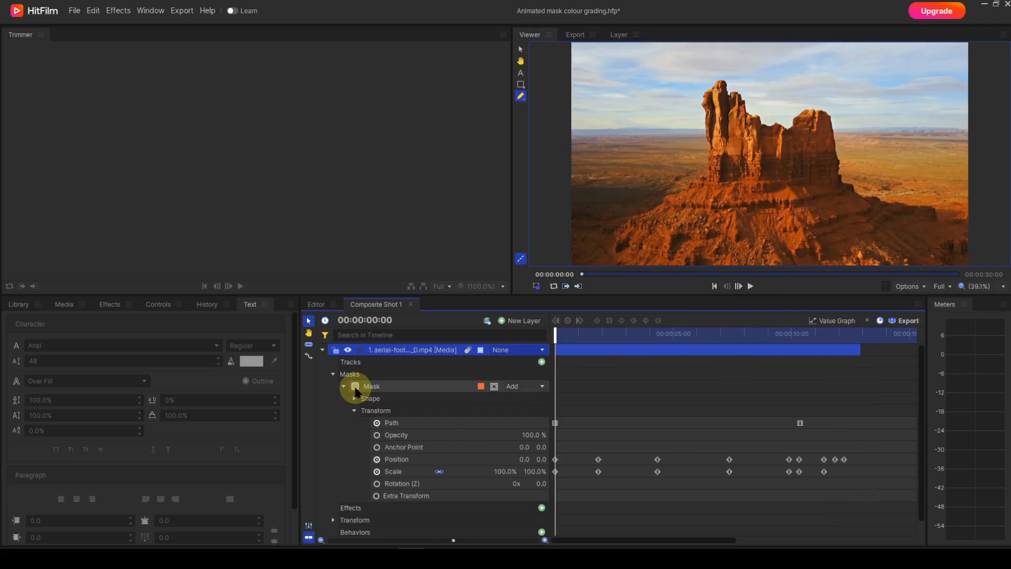
click(356, 386)
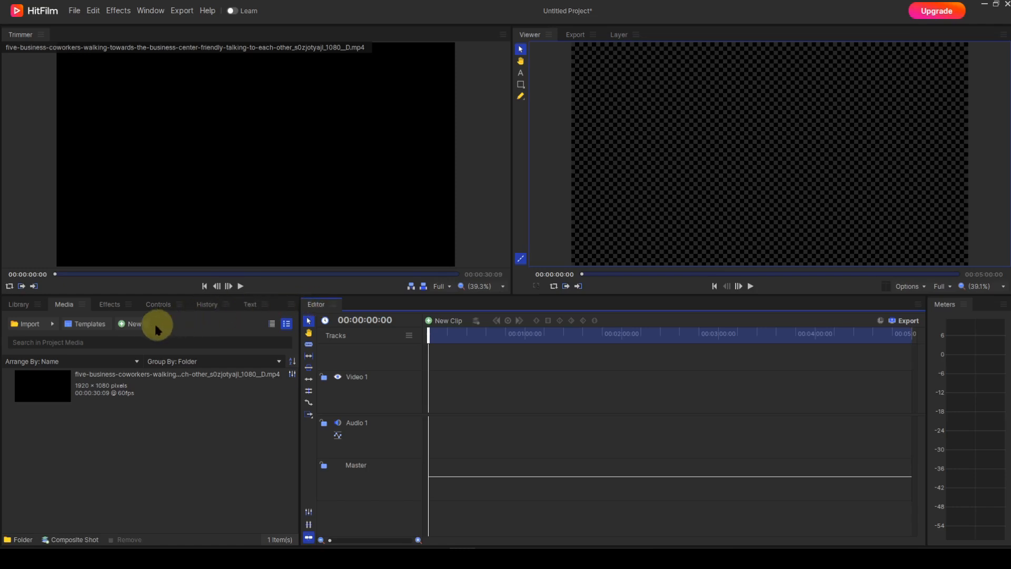
Step: Create a composite shot using the 1080p Full HD @ 25 fps template with a 30-second duration
click(141, 329)
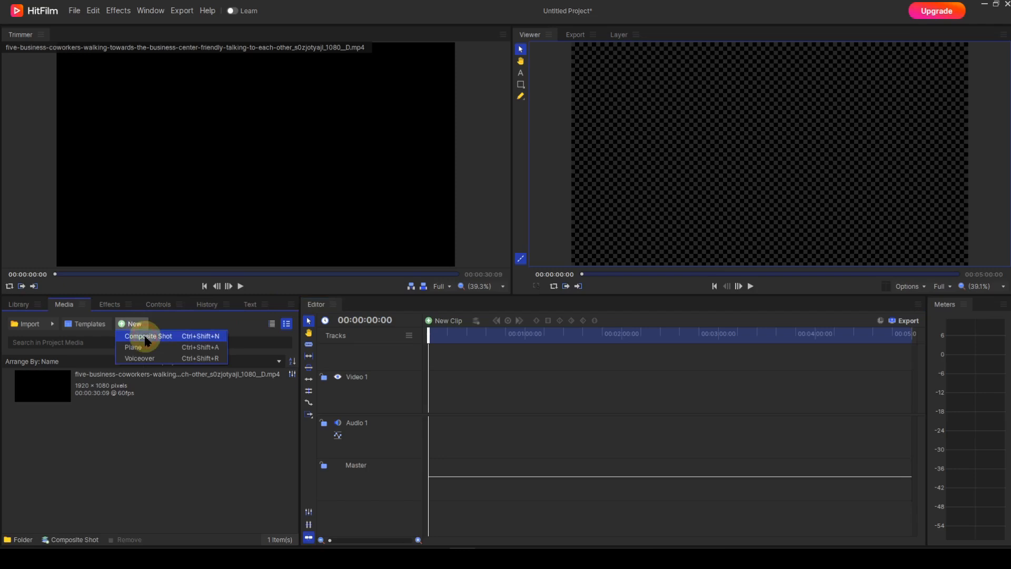
click(146, 337)
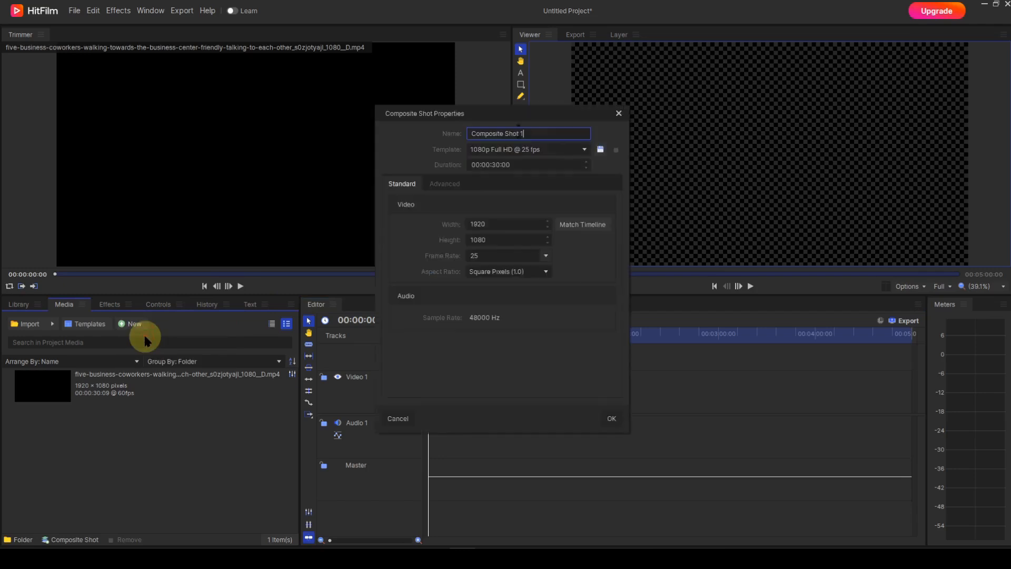
click(611, 419)
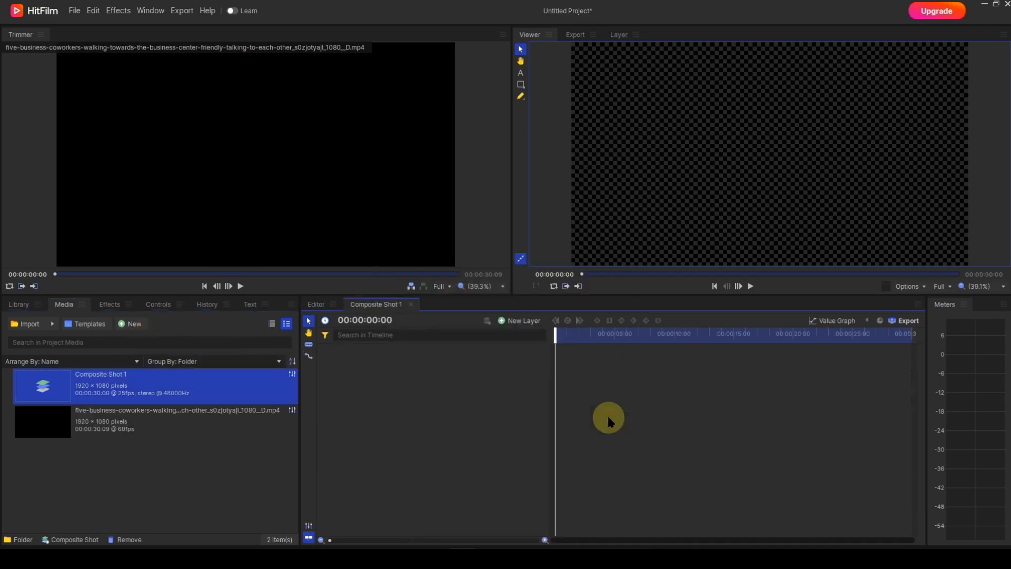
Step: Add a yellow 1920 × 1080 plane layer to the composite shot
click(518, 325)
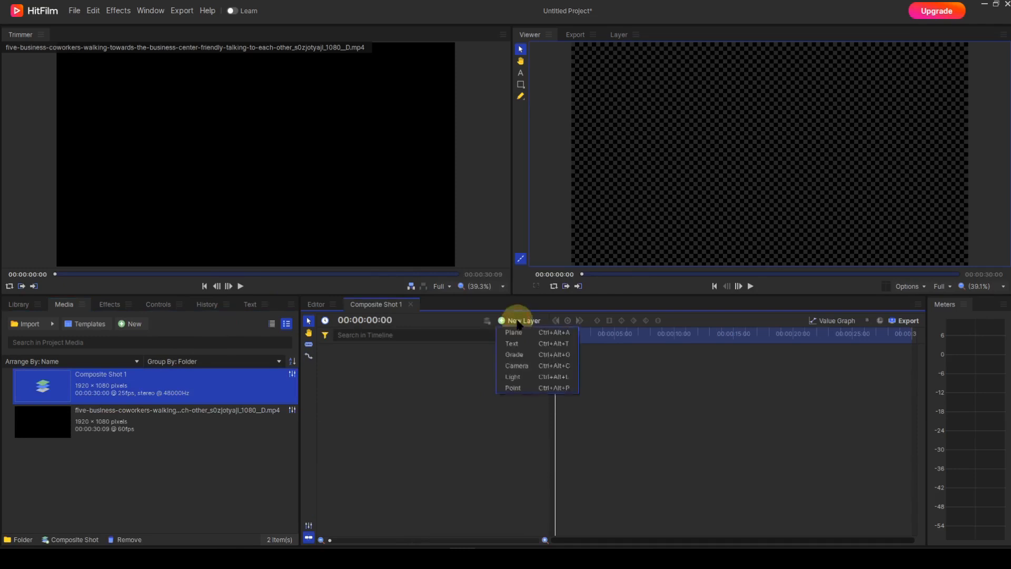
click(516, 336)
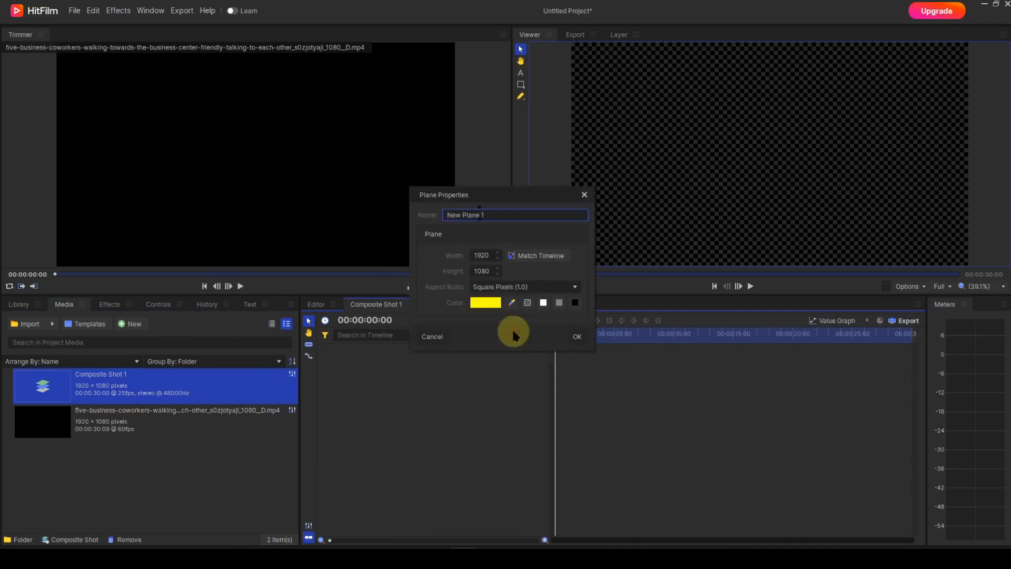
click(577, 336)
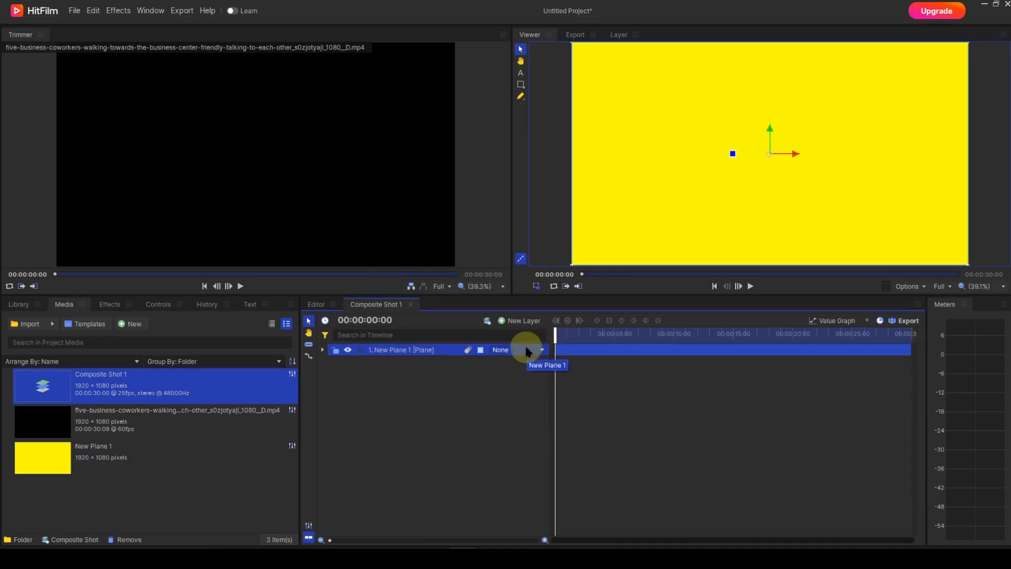
Step: Draw a star mask on the yellow plane, slightly left of its centre
click(526, 85)
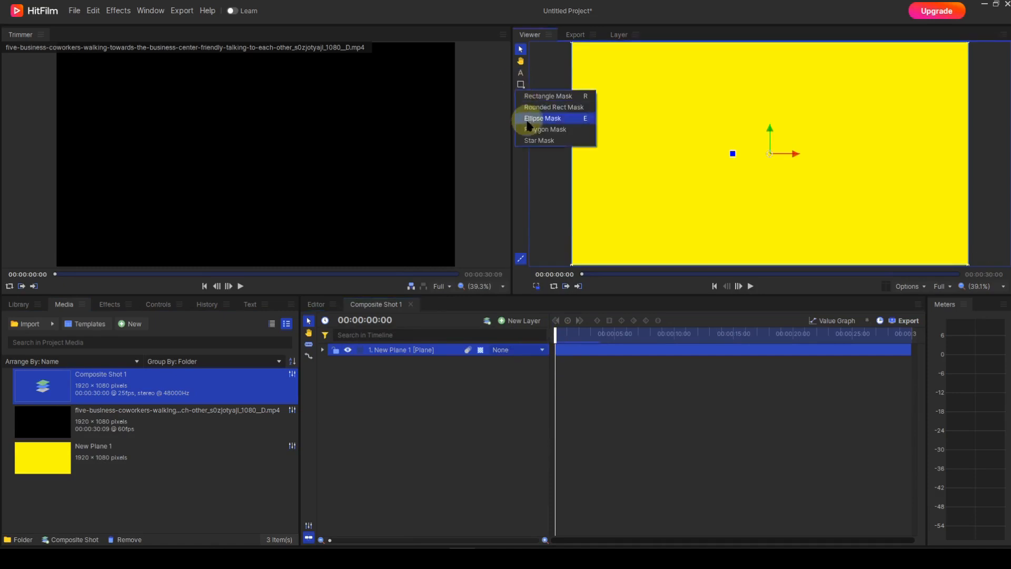
click(526, 140)
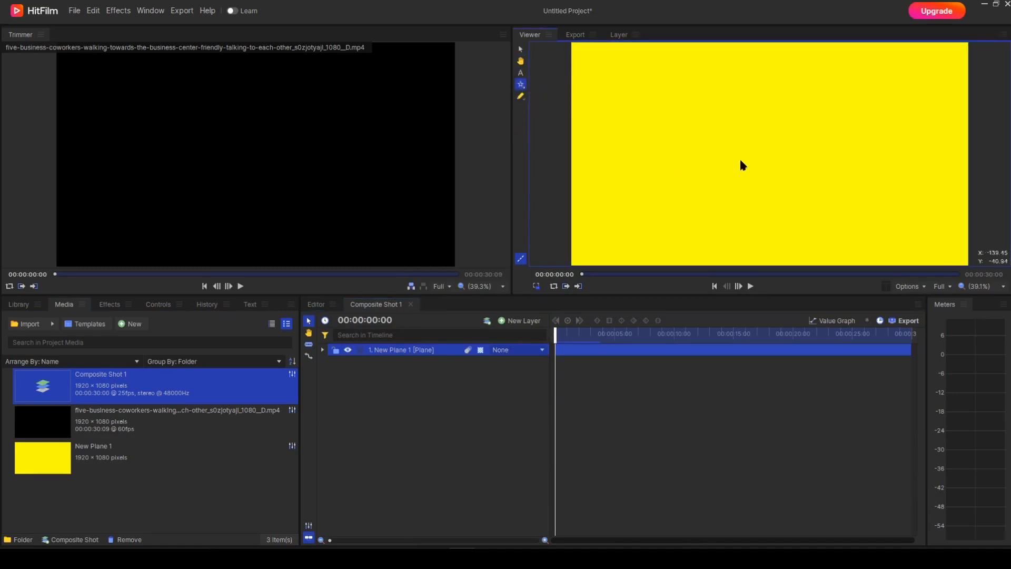
drag(745, 157, 783, 206)
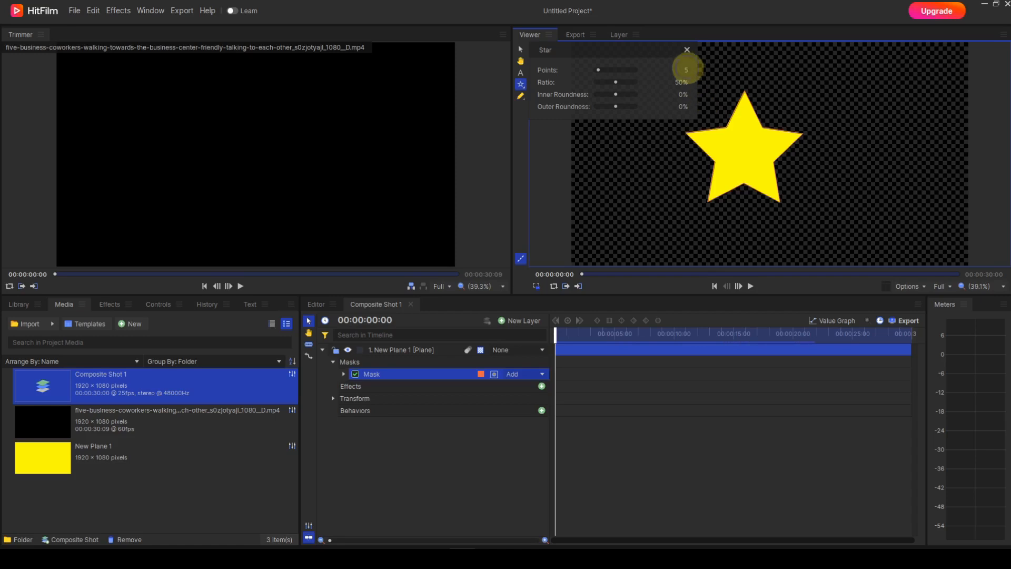
Step: Set the star mask's number of points to 10 and close its settings
right_click(686, 70)
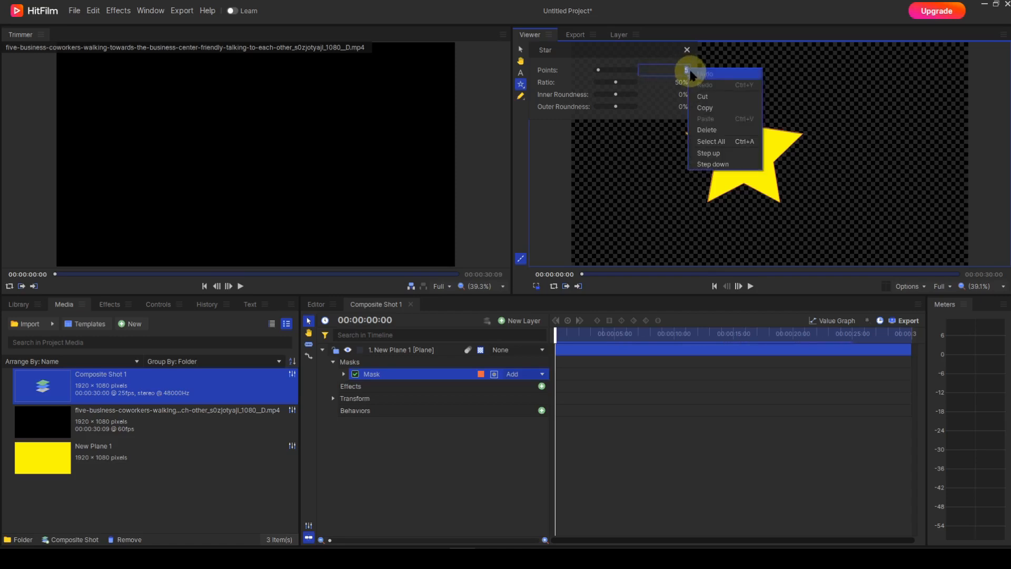
click(687, 70)
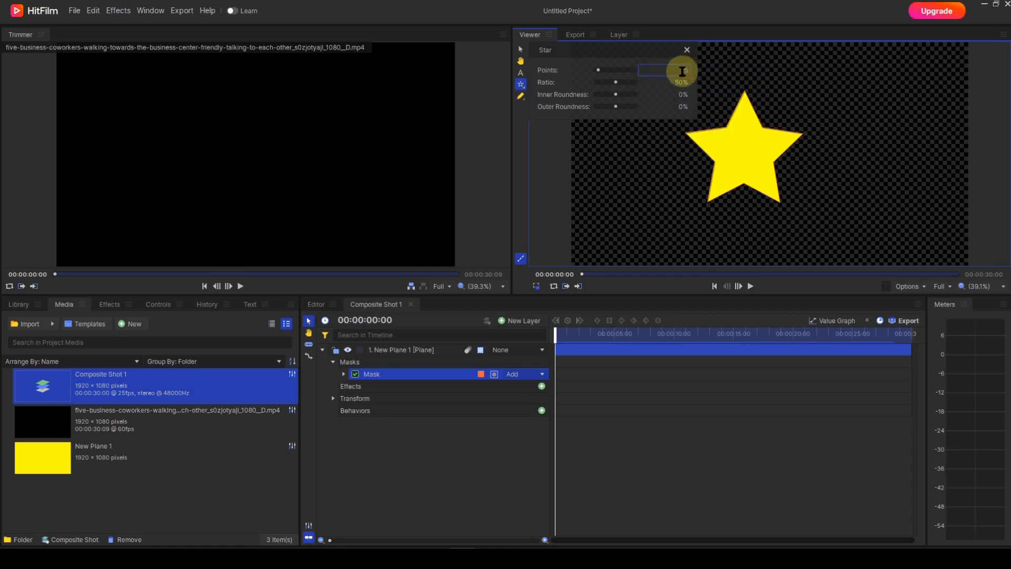
text(10)
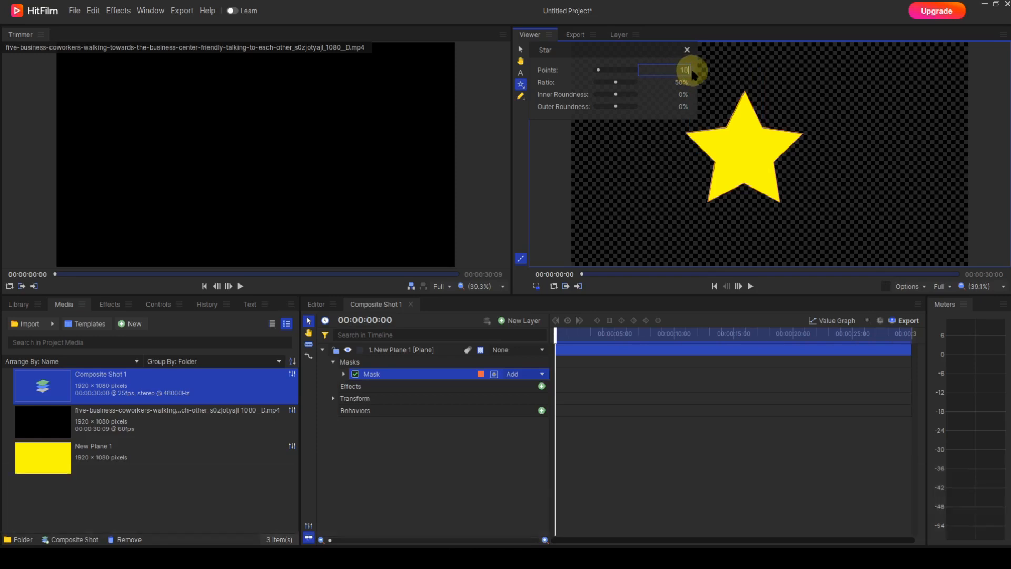
key(Return)
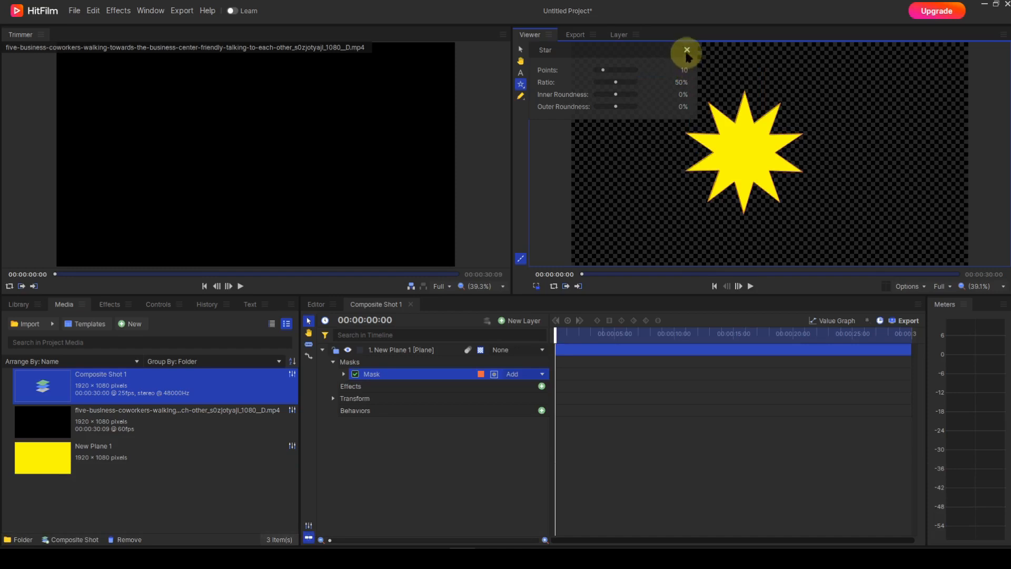
click(687, 50)
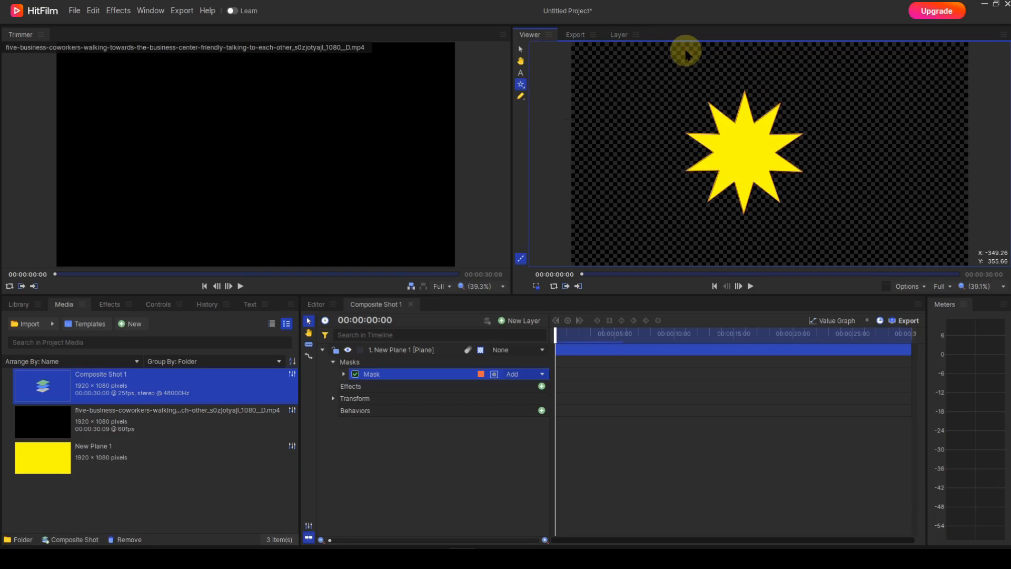
Step: Rename the star-shaped mask on the yellow plane as Star
click(371, 377)
key(F2)
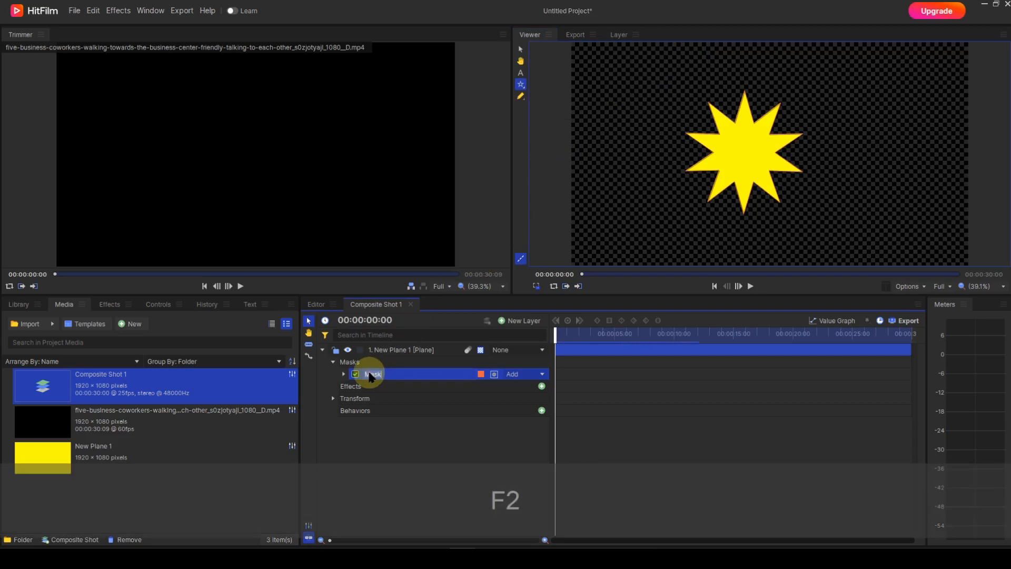
text(Star)
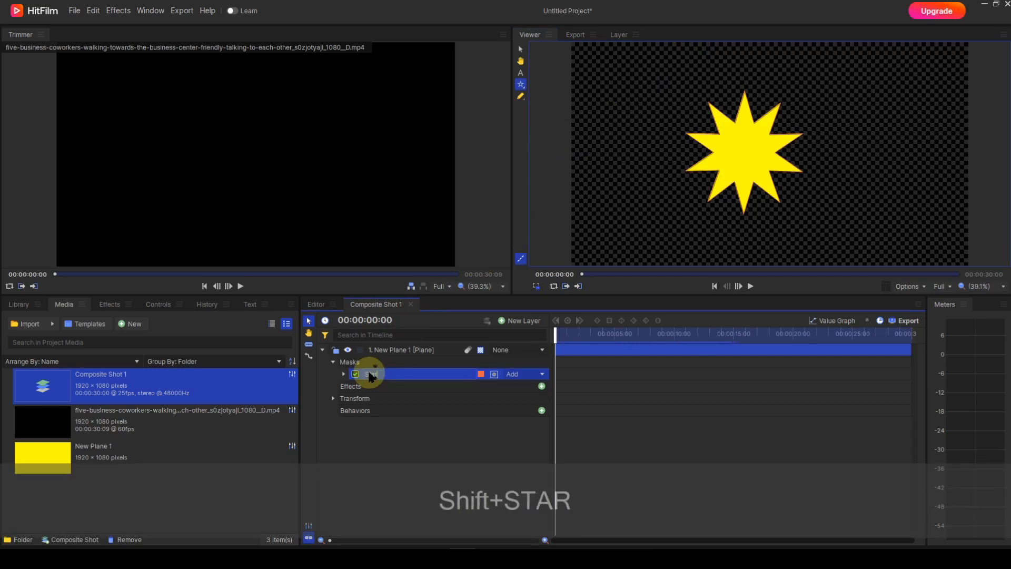
key(Return)
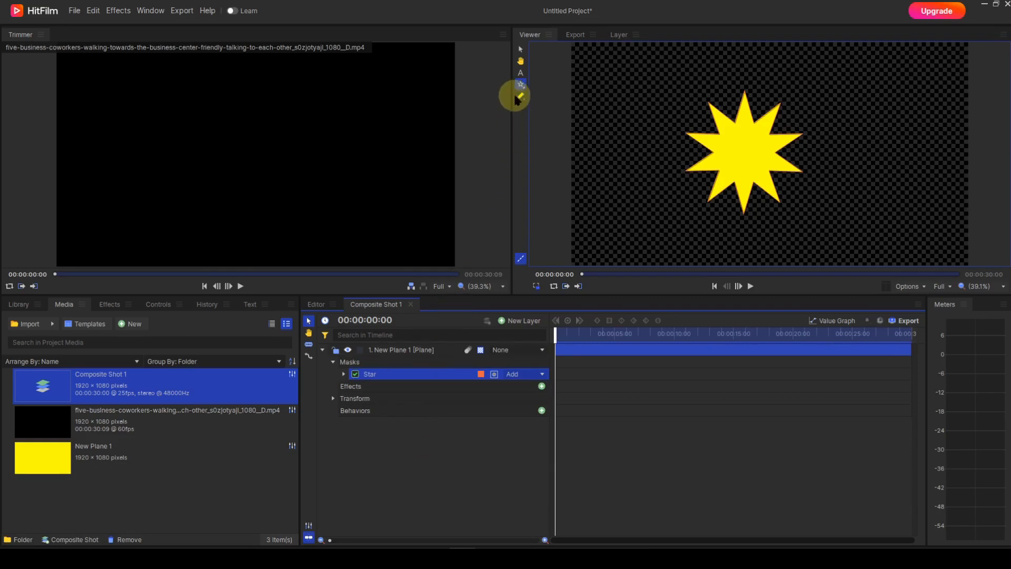
Step: Draw a small circular mask with the Ellipse Mask tool, below and left of the star on the yellow plane
click(518, 85)
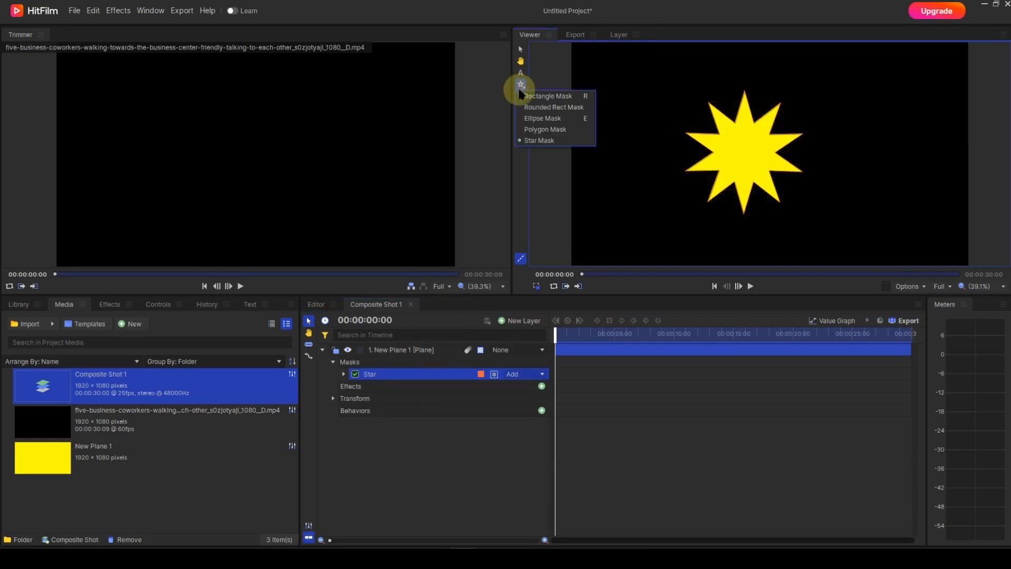
click(527, 118)
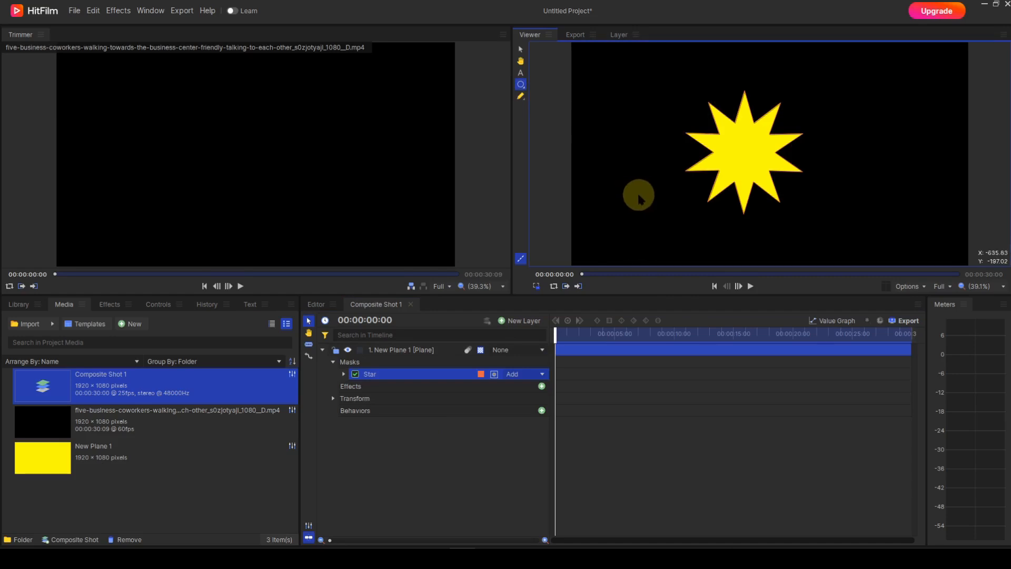
drag(646, 196, 693, 248)
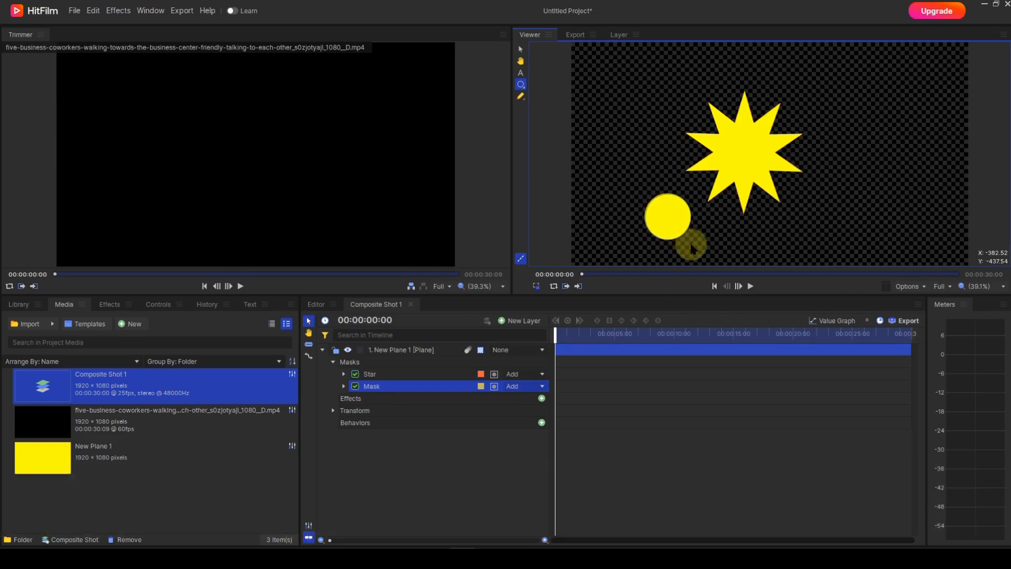
Step: Rename the new ellipse mask as Circle
click(403, 388)
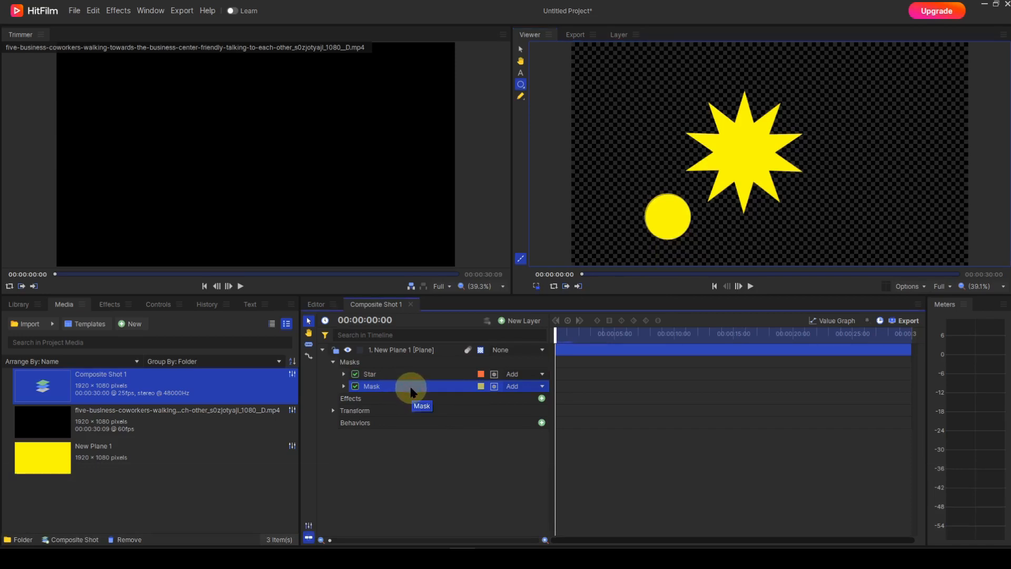
key(F2)
text(Cir)
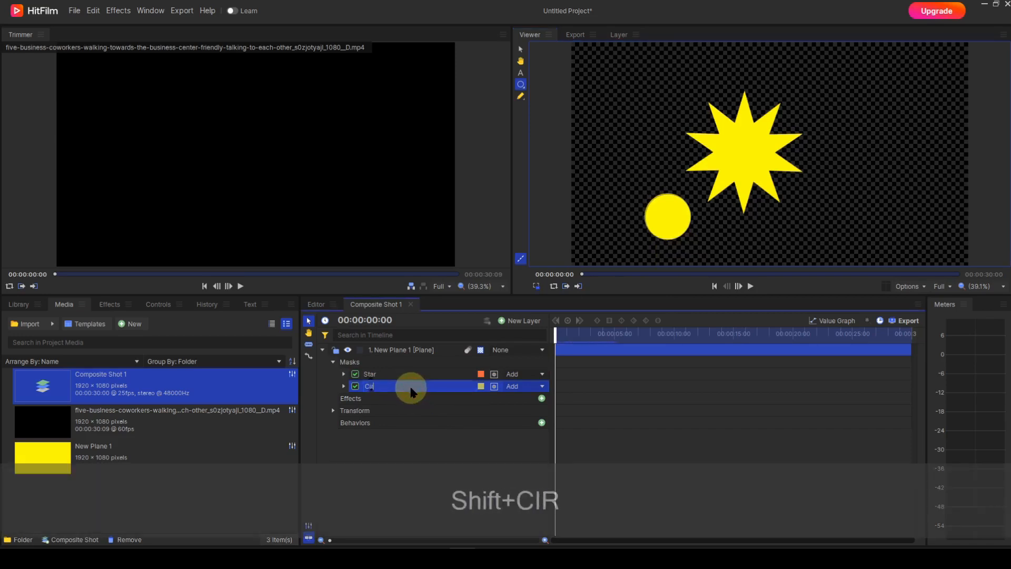
text(cle)
key(Return)
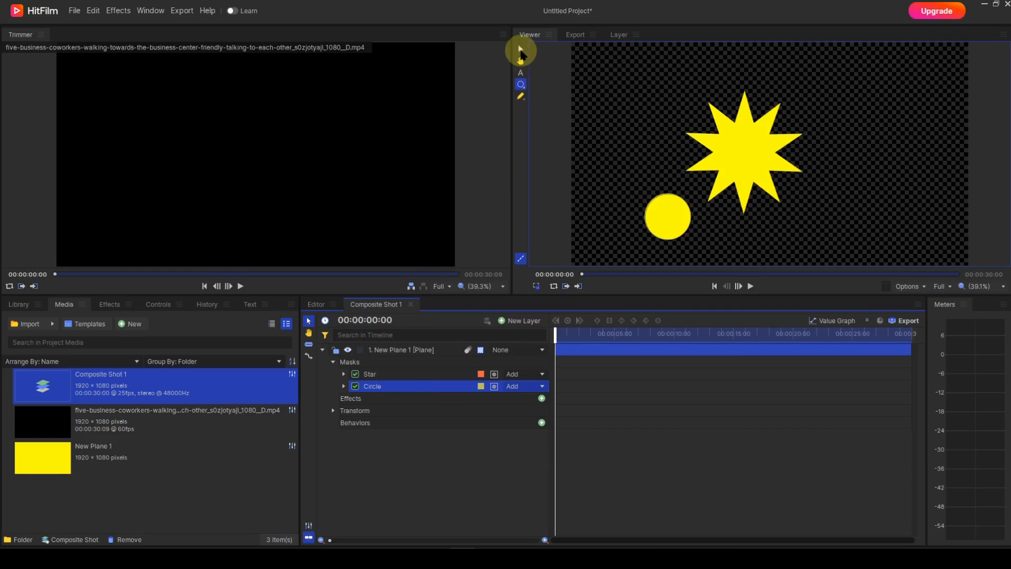
Step: Move the Circle mask onto the centre of the star
click(521, 49)
drag(666, 217, 741, 152)
drag(742, 153, 741, 154)
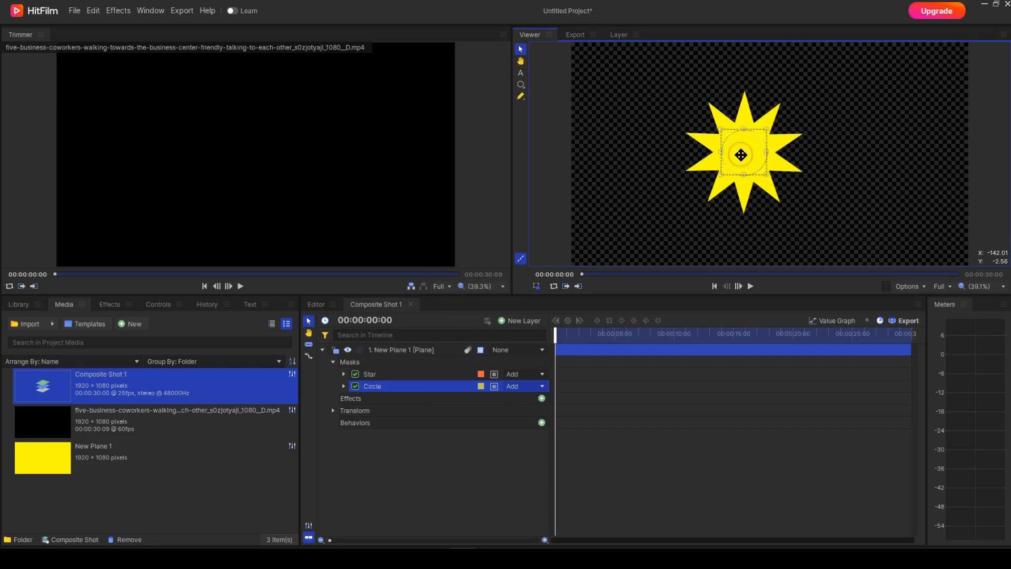
click(737, 155)
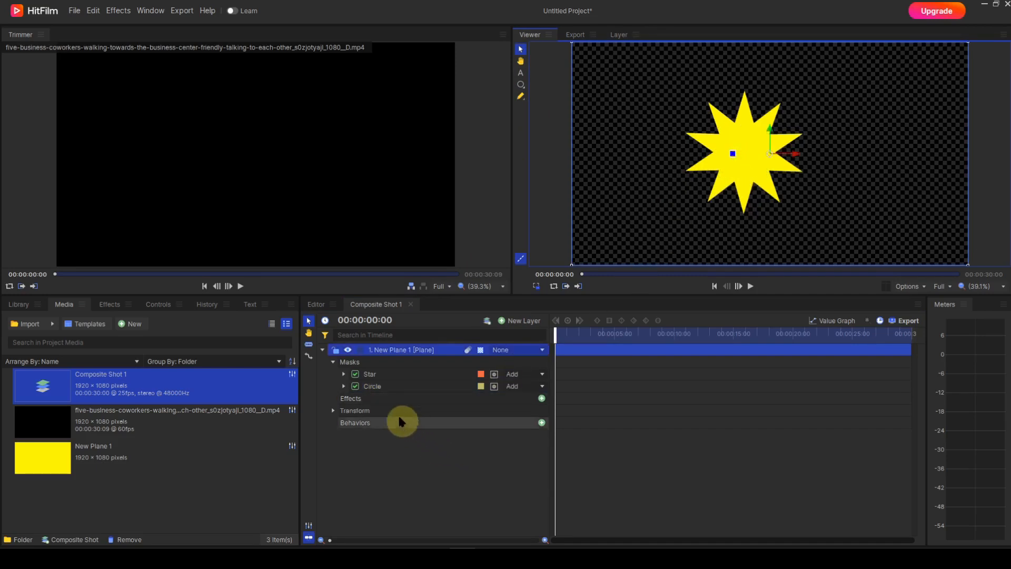
Step: Set the Circle mask's blend mode to Subtract to cut a hole in the star
click(380, 387)
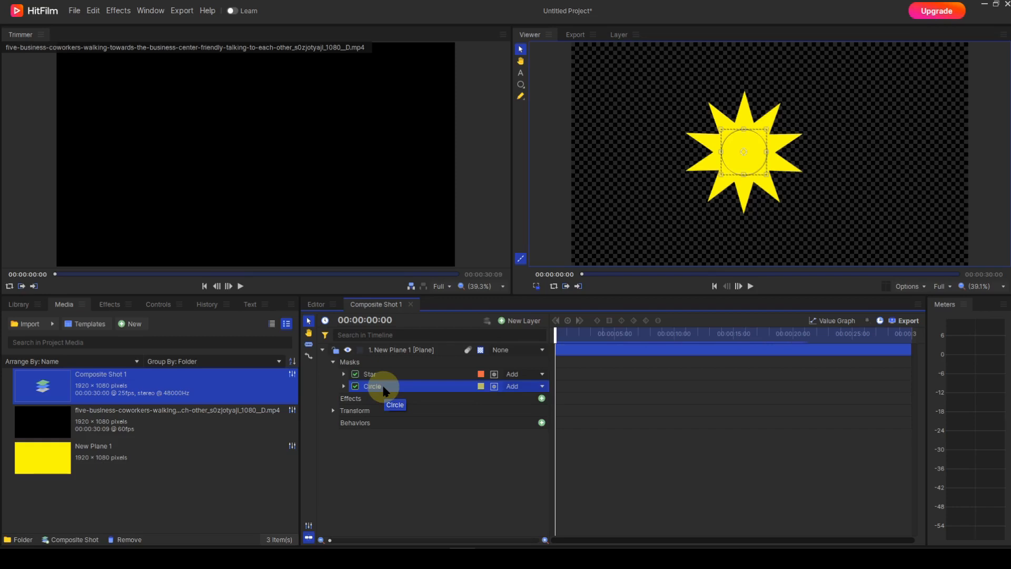
click(541, 387)
click(541, 485)
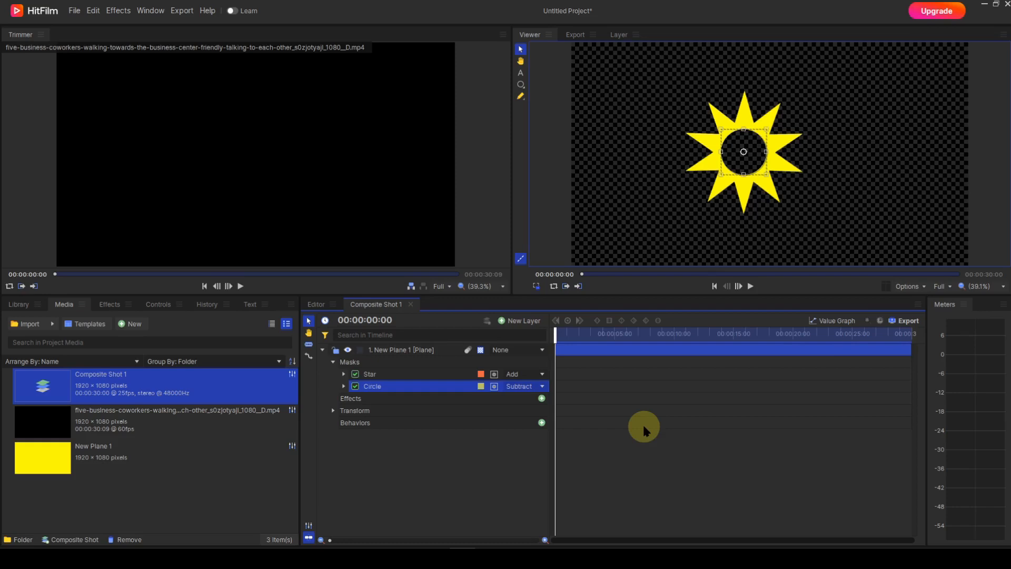
Step: Enable keyframing for the Star mask's Path at 00:00:00:00 and copy that keyframe
click(343, 374)
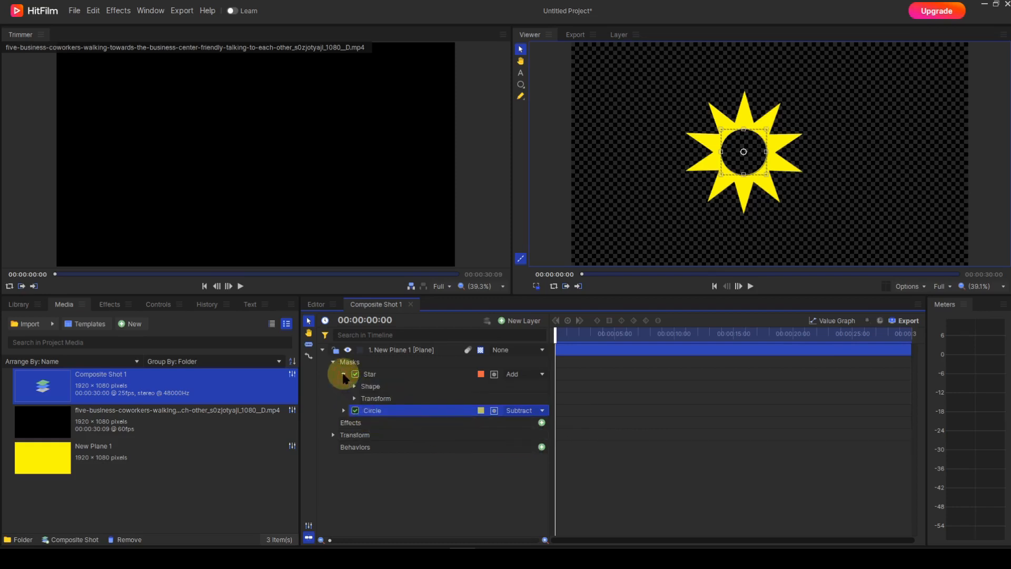
click(354, 399)
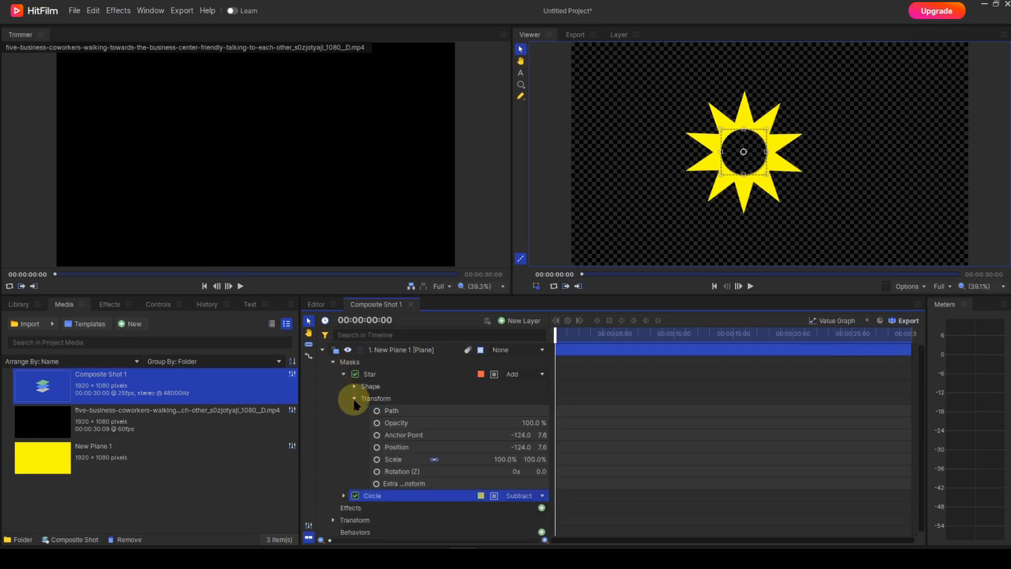
click(378, 412)
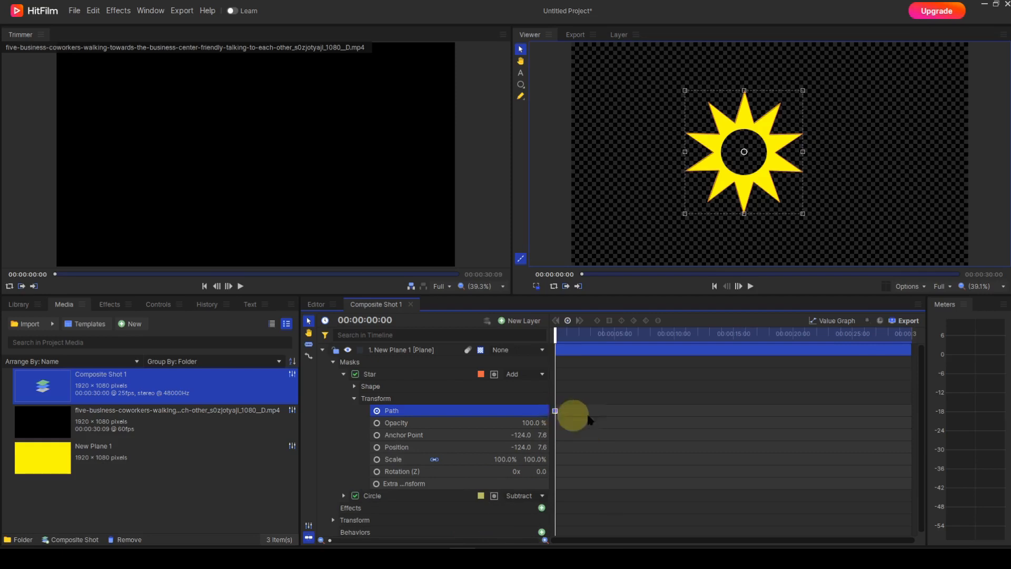
key(ctrl+c)
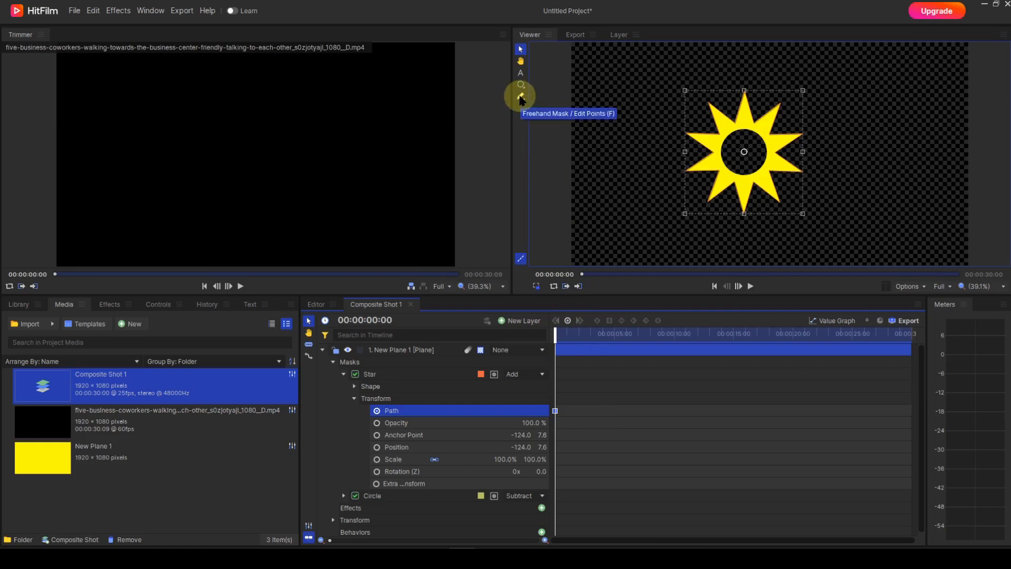
Step: Reshape the Star mask into a five-pointed star by pulling every second tip in towards the circle with the Freehand Mask tool
click(521, 97)
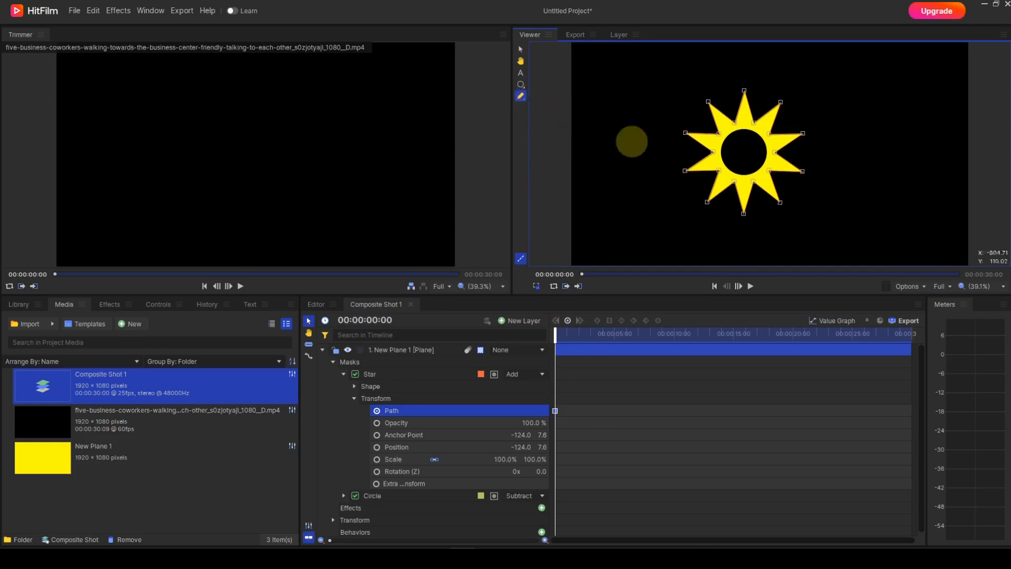
scroll(842, 188, up, 1)
scroll(841, 188, up, 2)
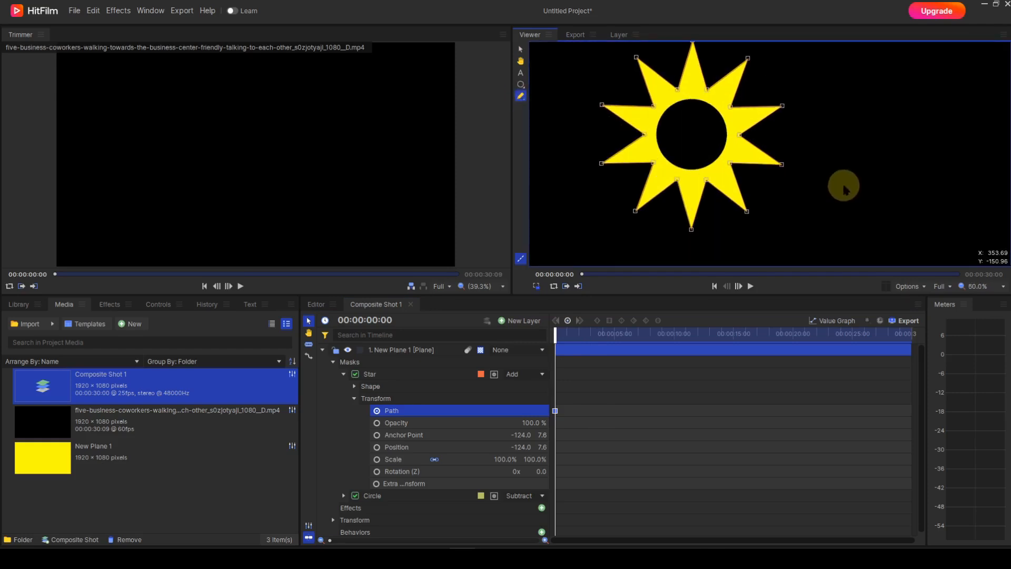
scroll(844, 189, down, 1)
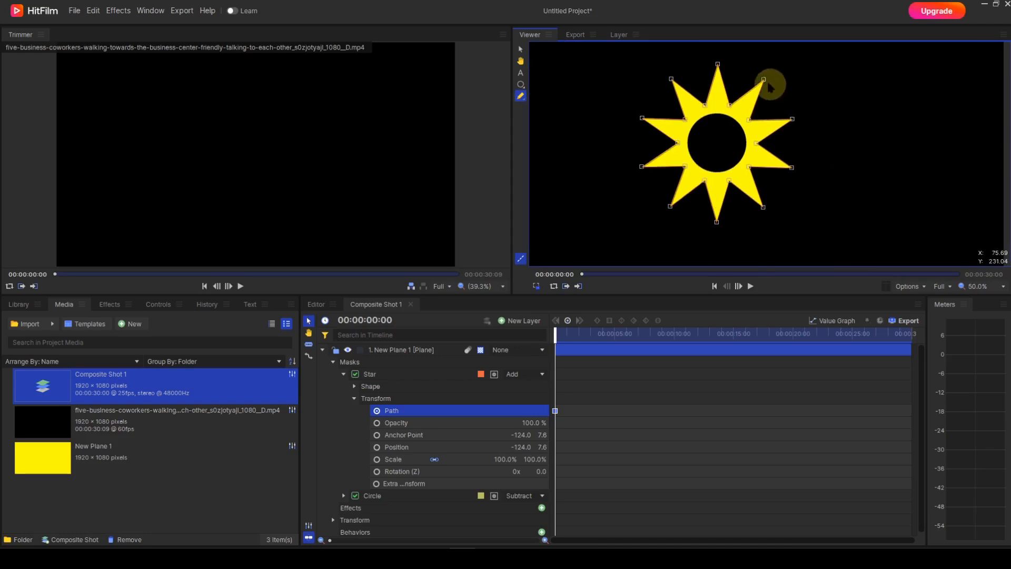
drag(763, 79, 738, 112)
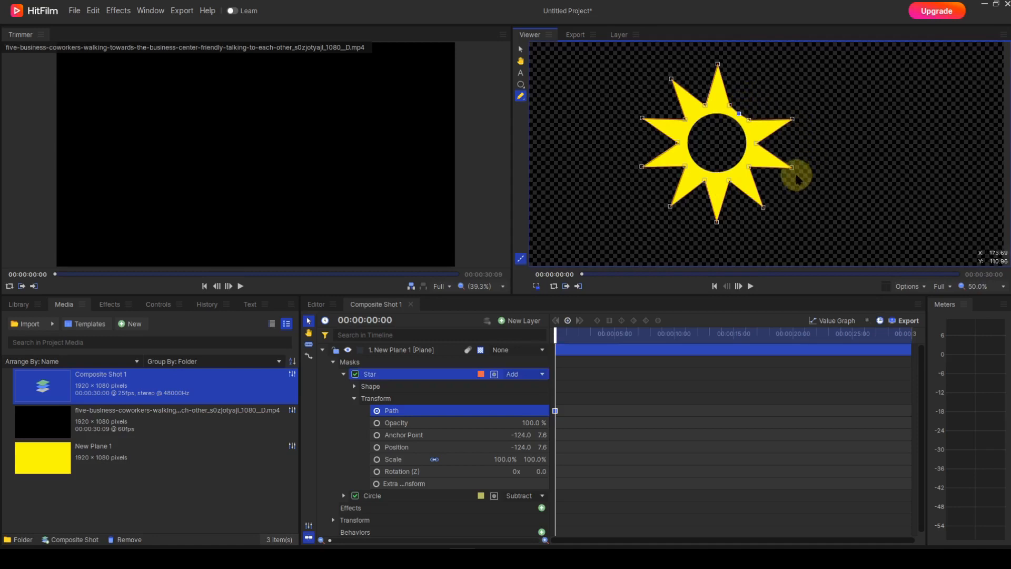
drag(793, 170, 754, 154)
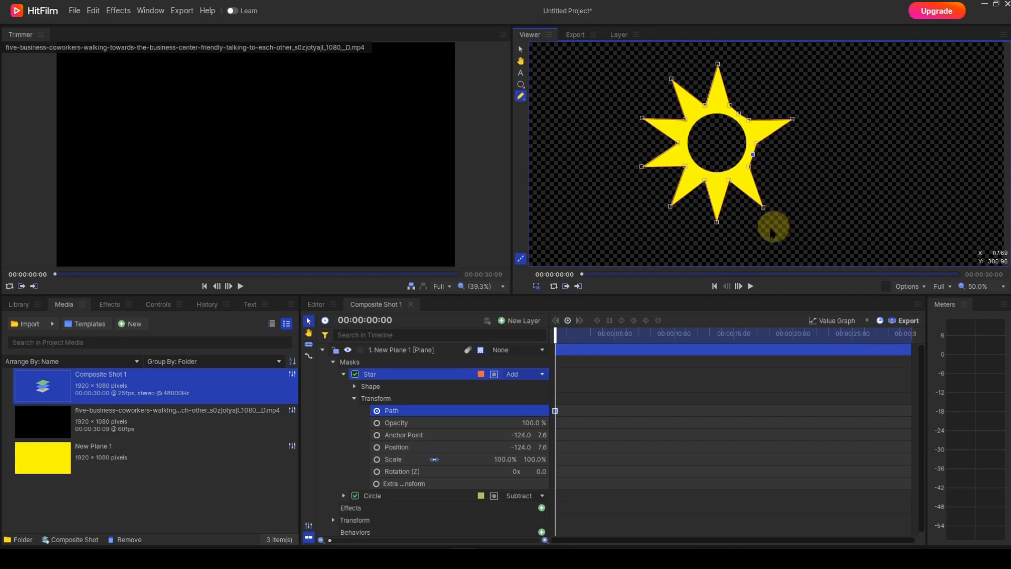
drag(717, 222, 718, 182)
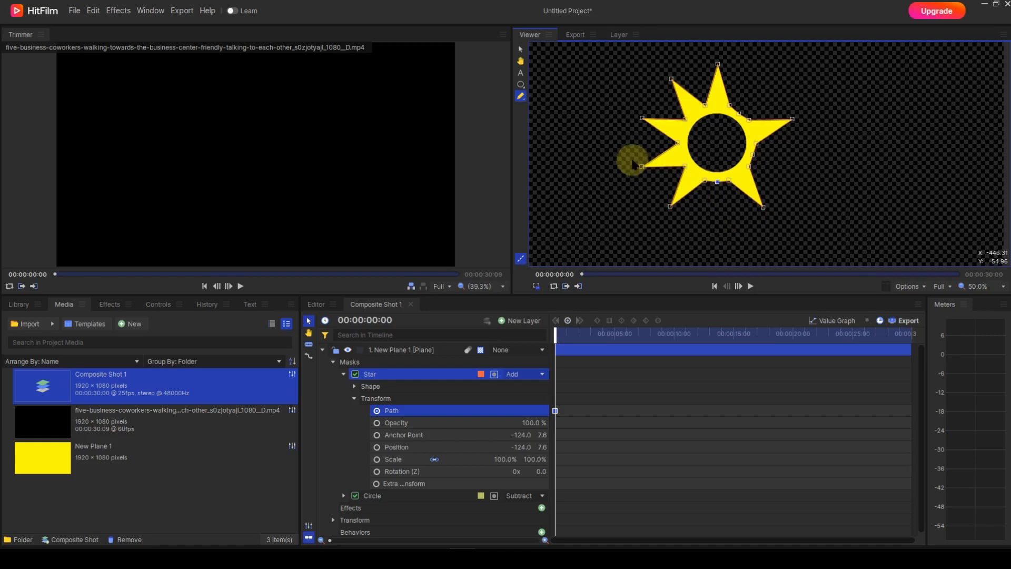
click(642, 166)
drag(642, 167, 677, 153)
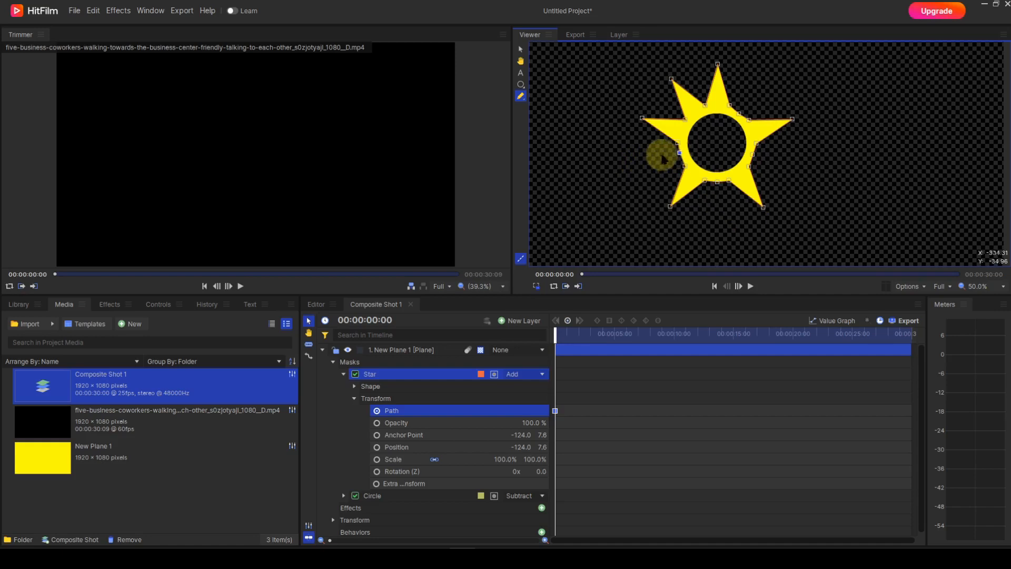
drag(671, 79, 694, 113)
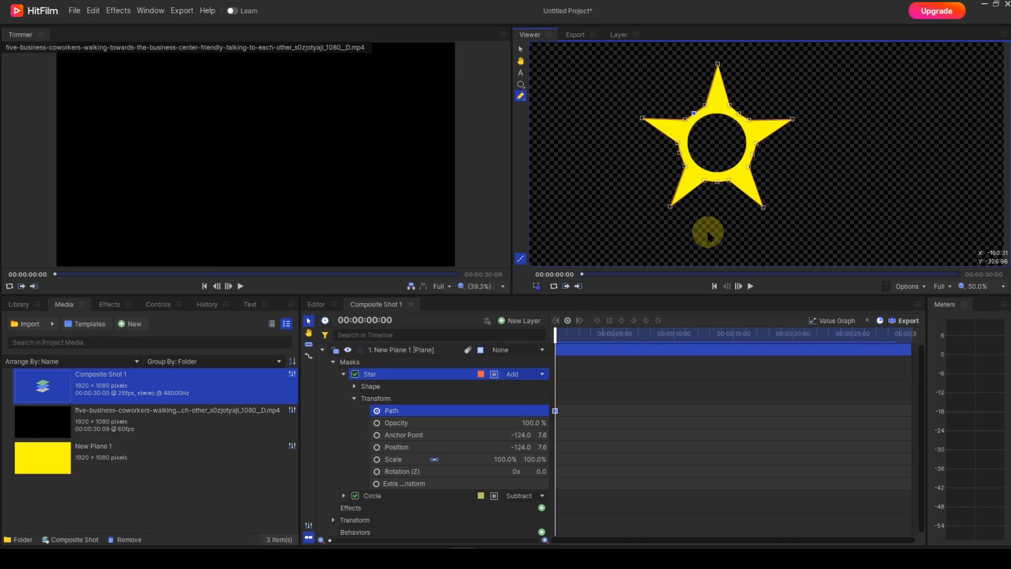
Step: Add a Path keyframe to the Star mask at 00:00:00:05
click(386, 321)
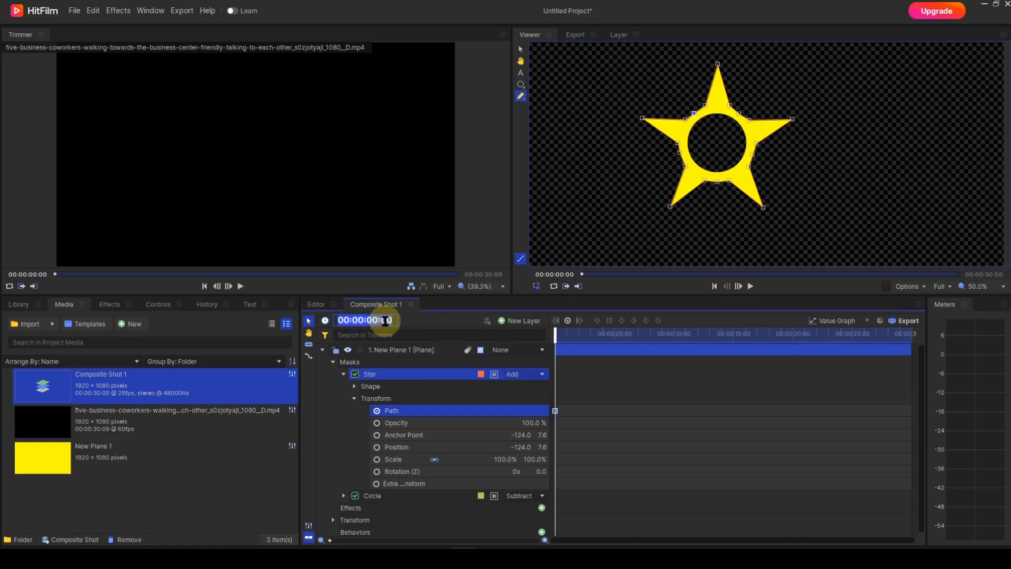
text(0.05)
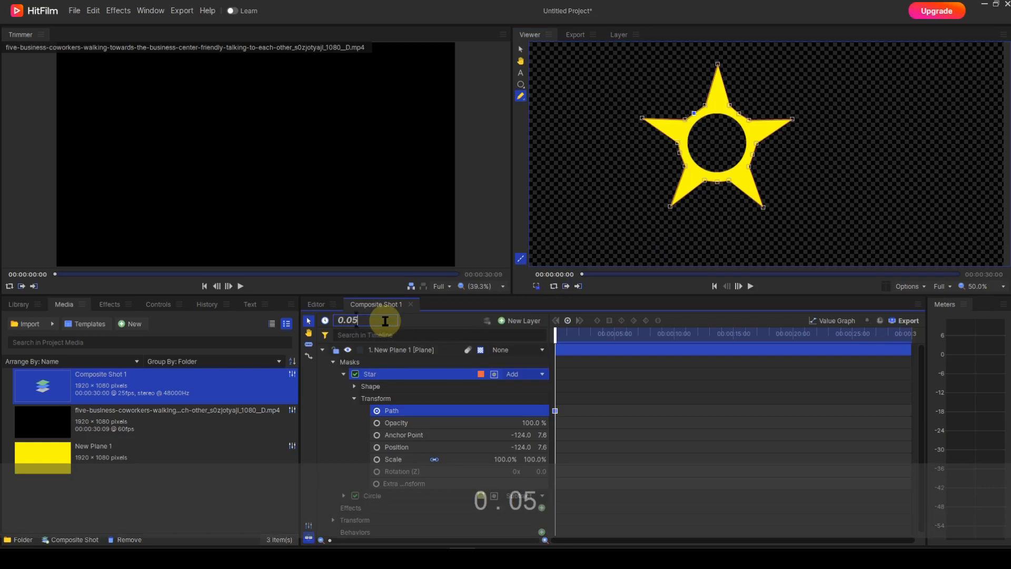
key(Return)
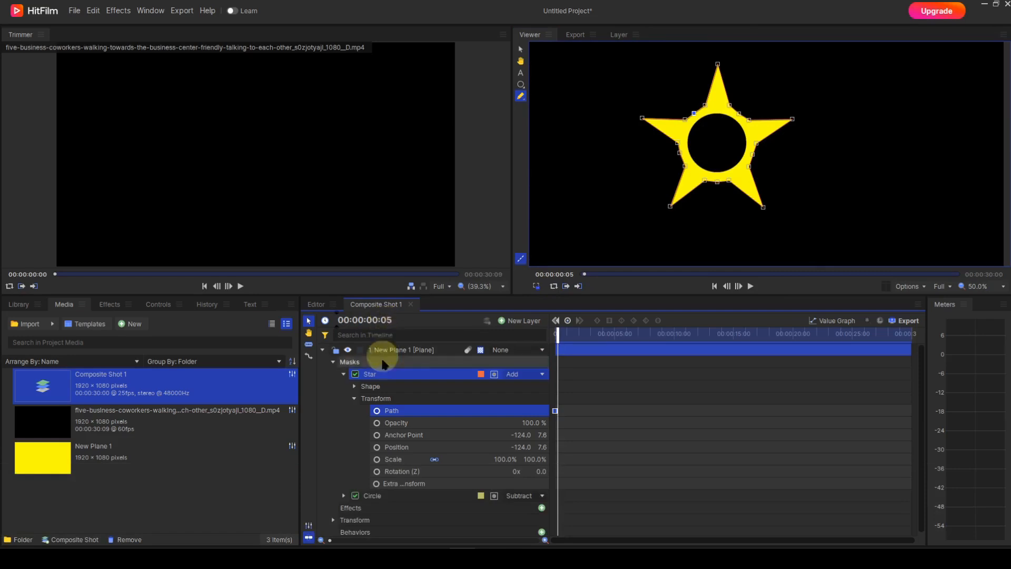
drag(330, 541, 495, 541)
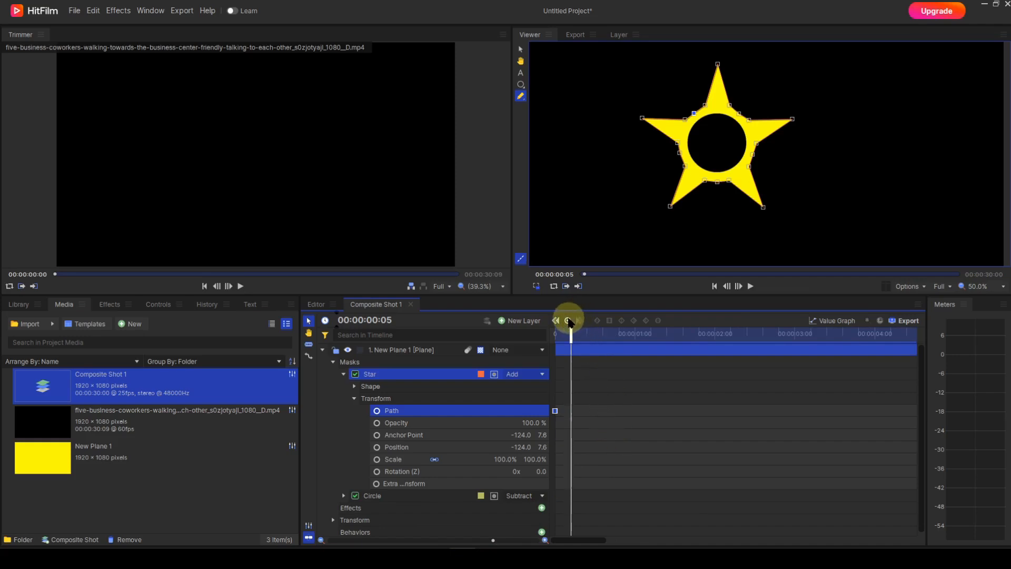
click(568, 320)
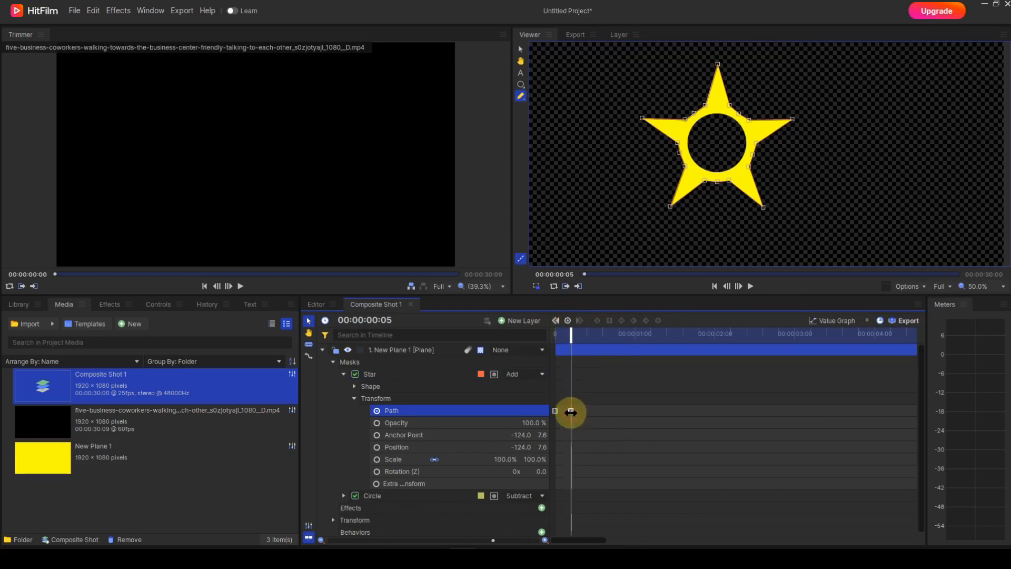
Step: Paste the copied ten-point path onto the keyframe at 00:00:00:05 and compare it with the first keyframe
click(571, 411)
key(Return)
key(ctrl+v)
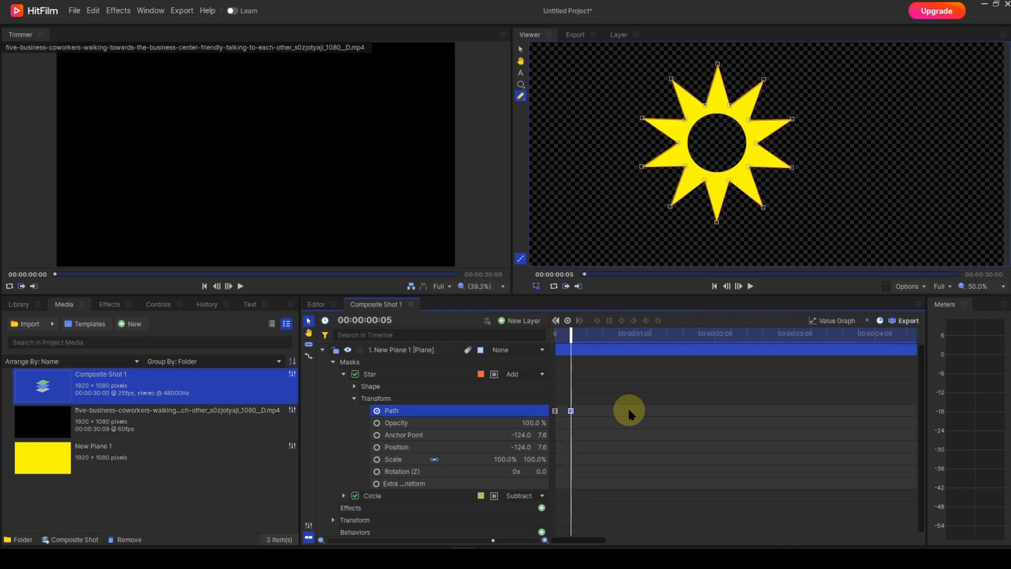
click(556, 322)
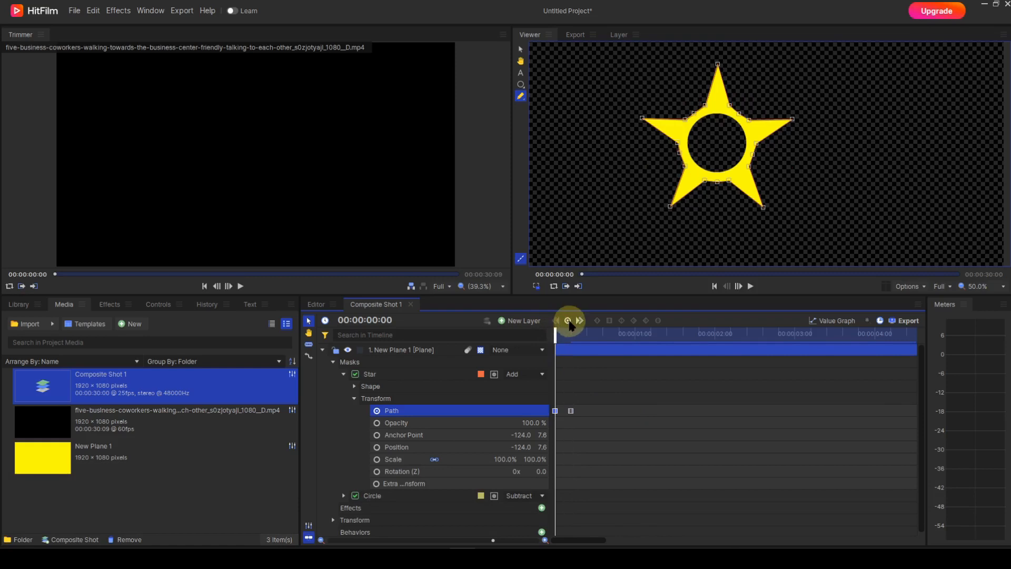
click(579, 321)
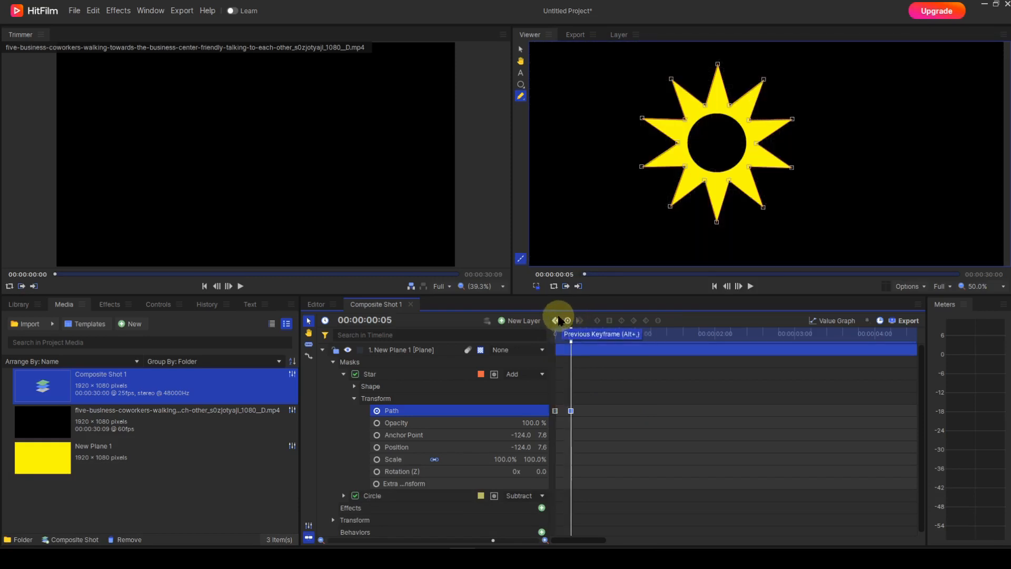
click(557, 321)
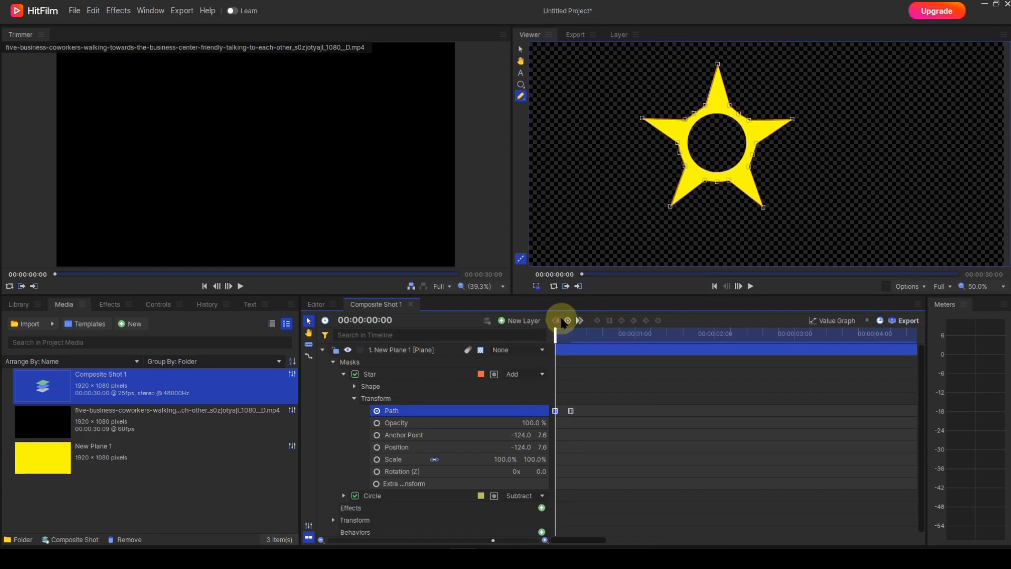
click(579, 321)
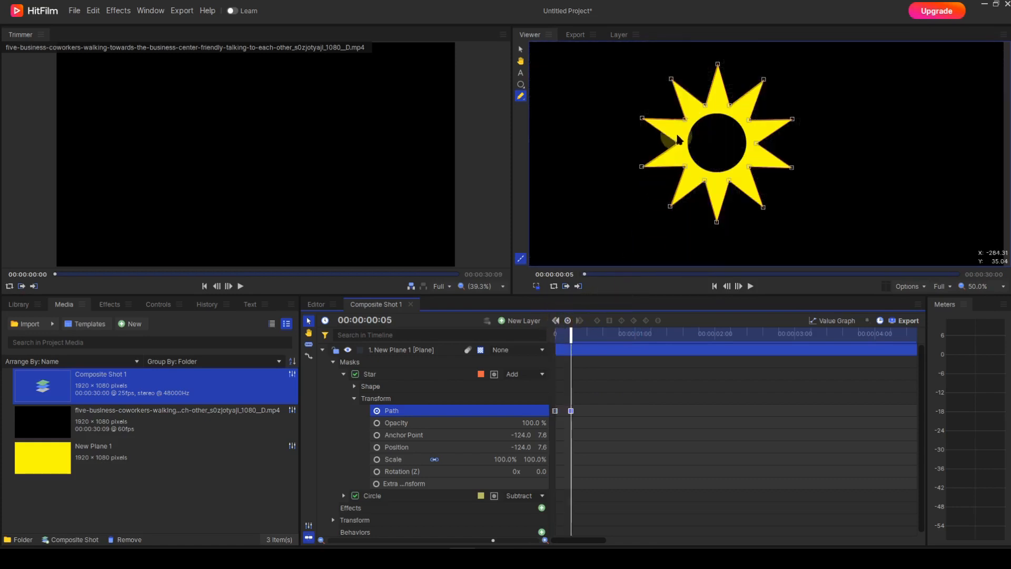
Step: Reshape the Star path at 00:00:00:05 into an inverted five-pointed star by pulling the alternate five tips in towards the circle
click(716, 66)
drag(717, 66, 718, 105)
drag(794, 120, 754, 130)
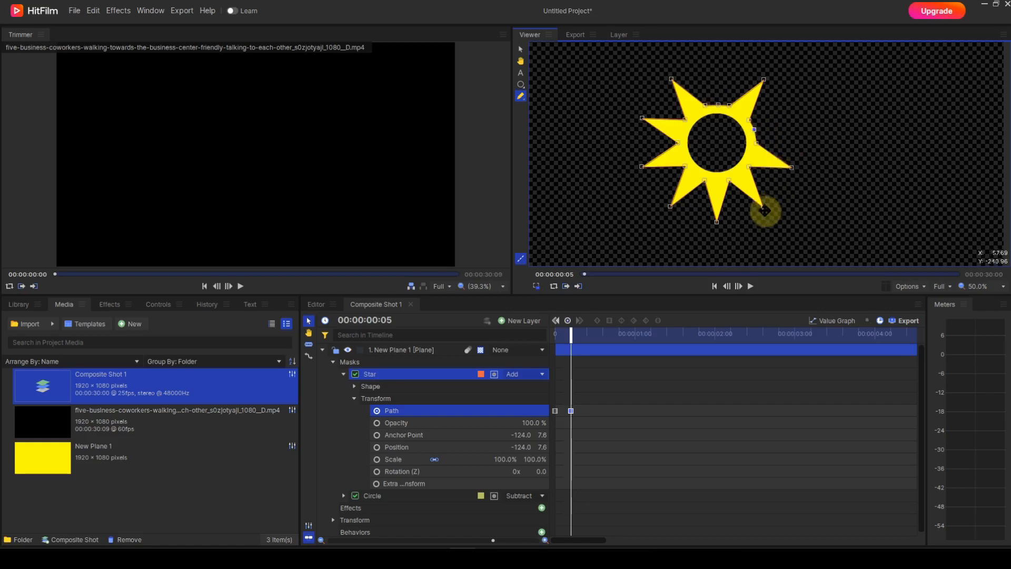
drag(760, 209, 742, 174)
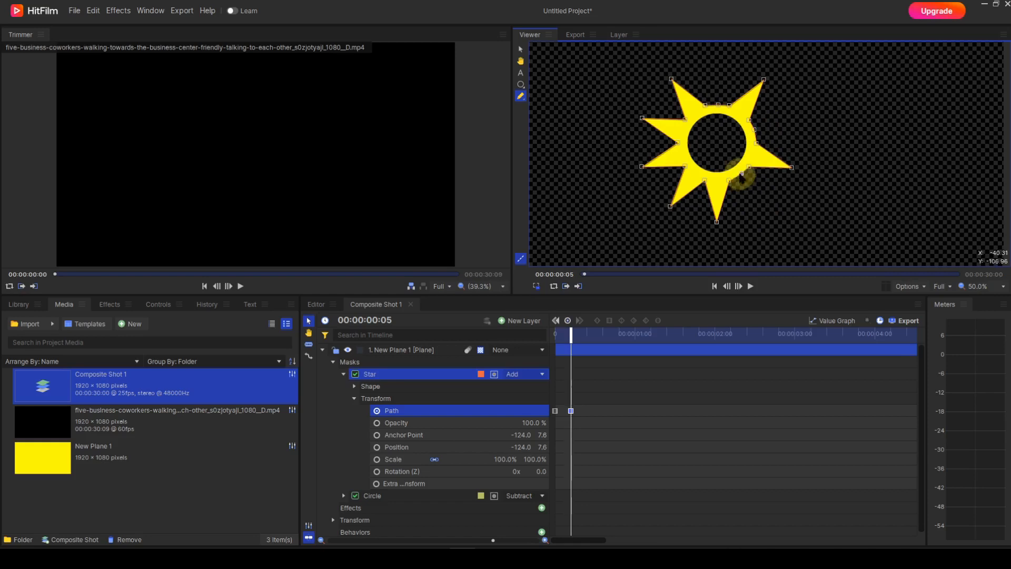
drag(671, 206, 692, 172)
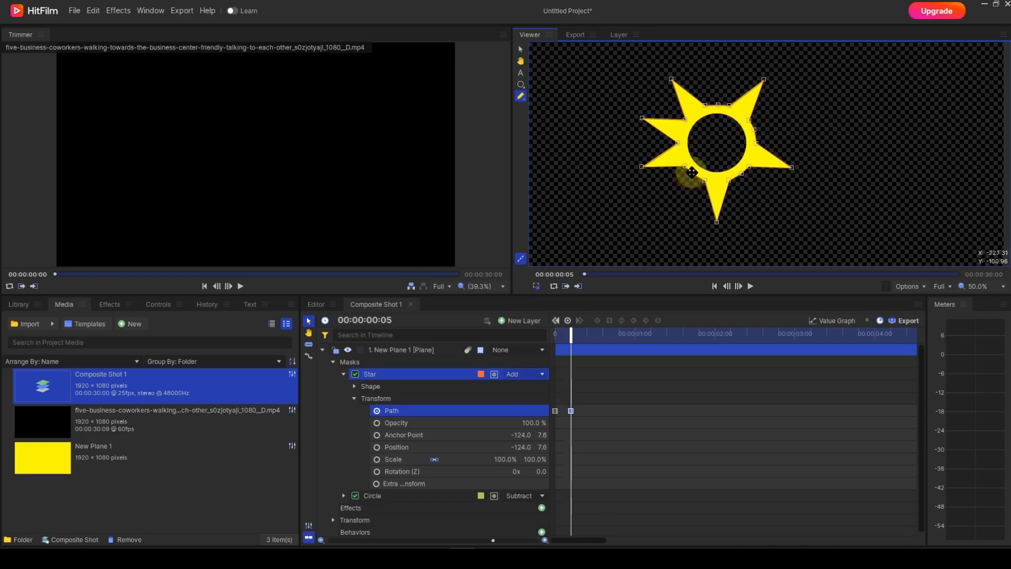
drag(643, 121, 680, 129)
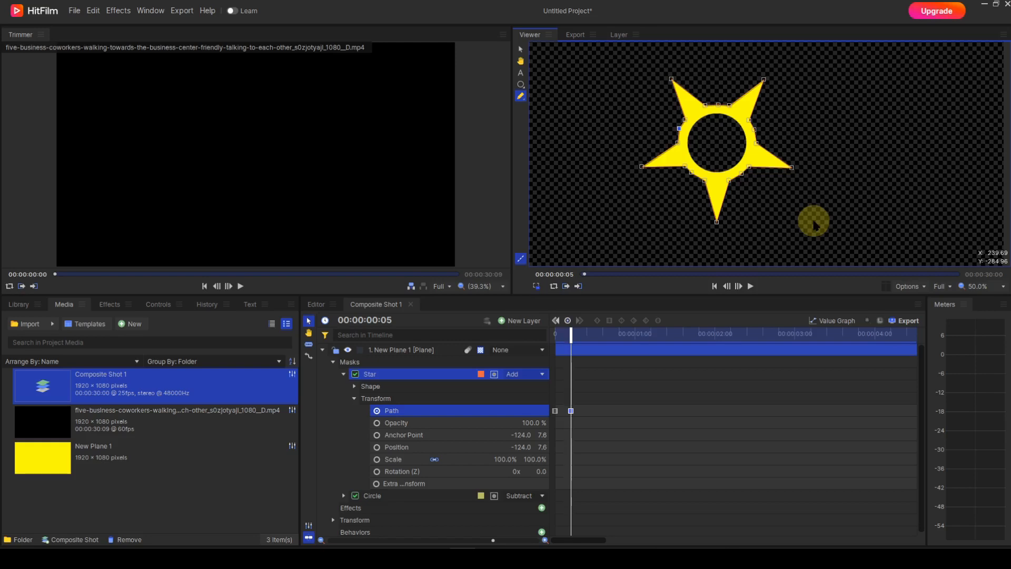
Step: Copy the Star mask's first two Path keyframes and paste them at 00:00:00:10
drag(588, 409, 553, 421)
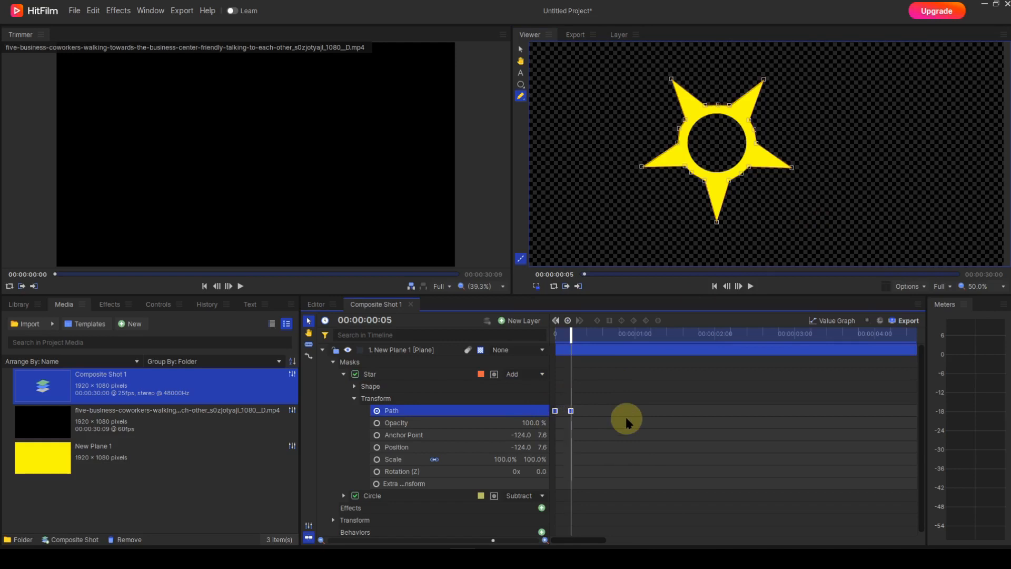
key(ctrl+c)
click(380, 321)
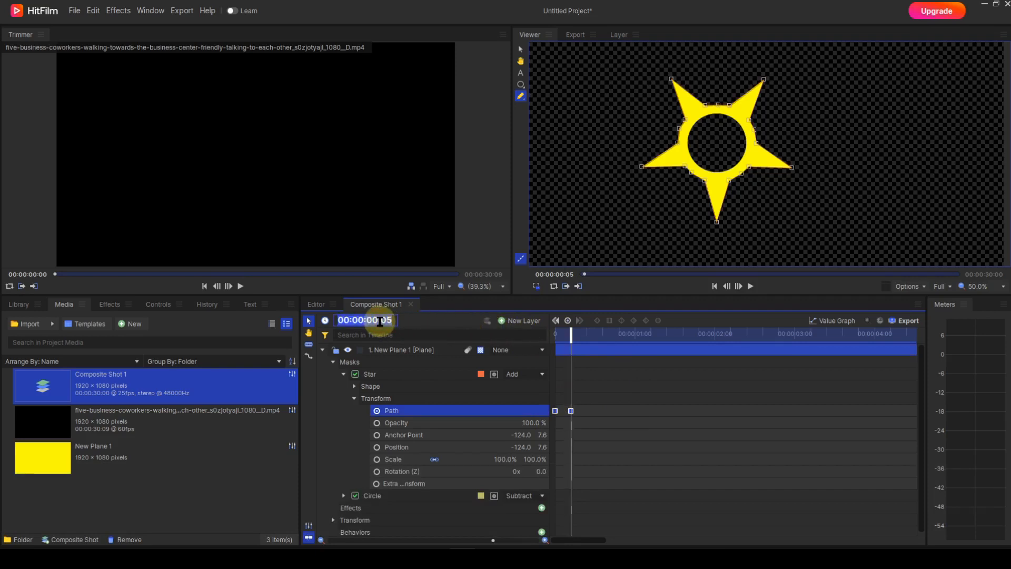
text(0.)
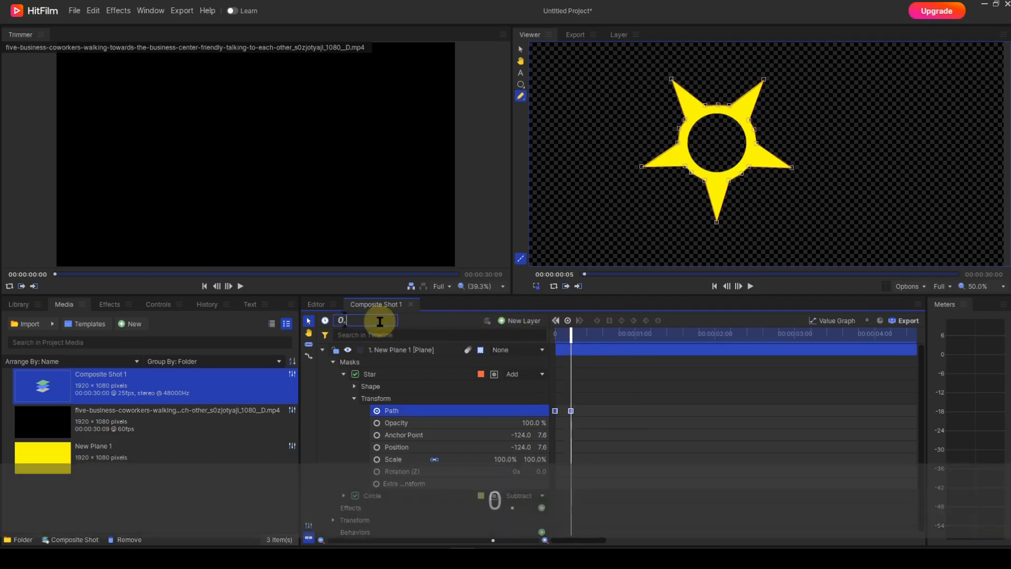
text(10)
key(Return)
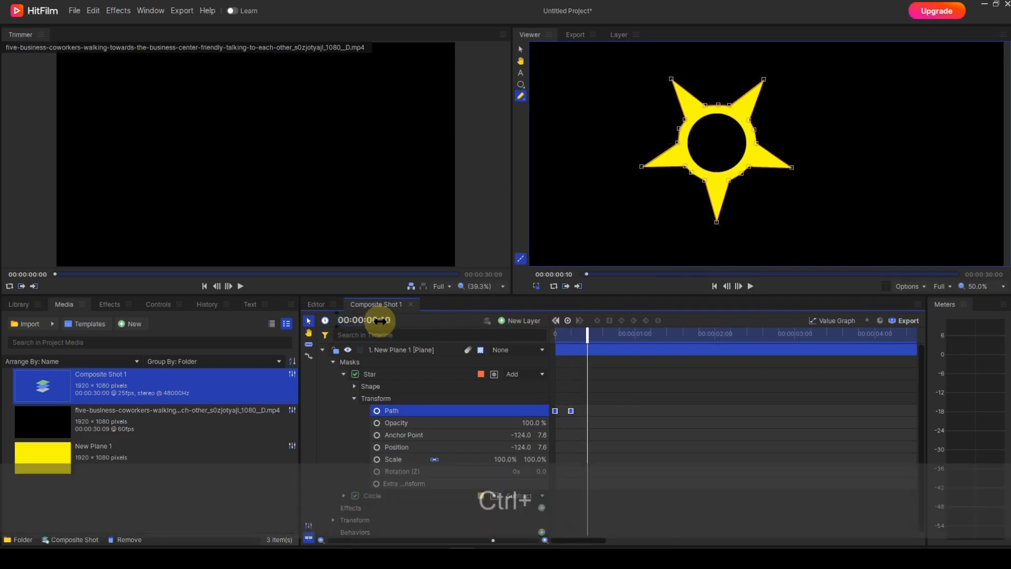
key(ctrl+v)
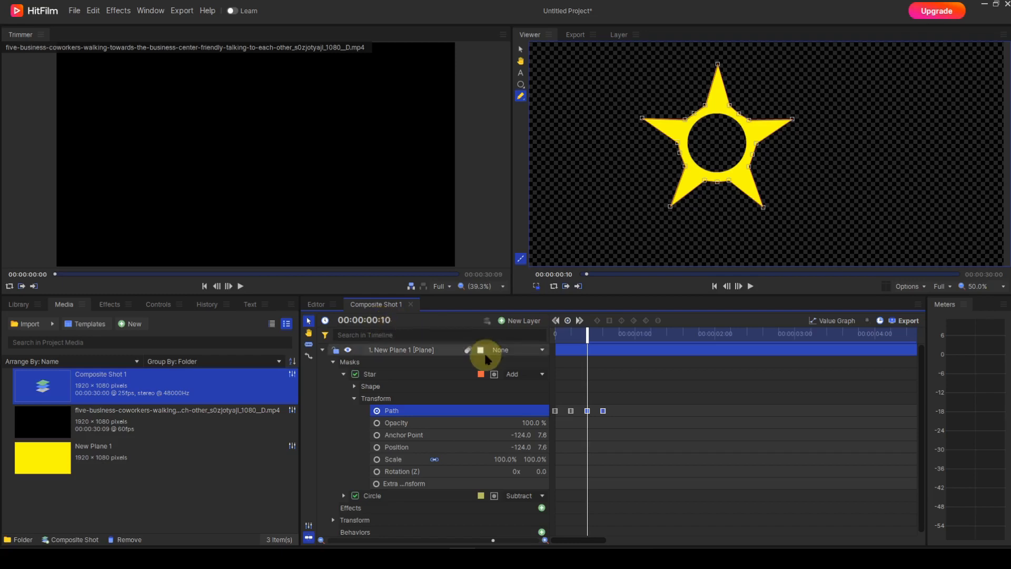
Step: Copy the Star mask's four Path keyframes and paste them at 00:00:00:20
drag(613, 414, 551, 406)
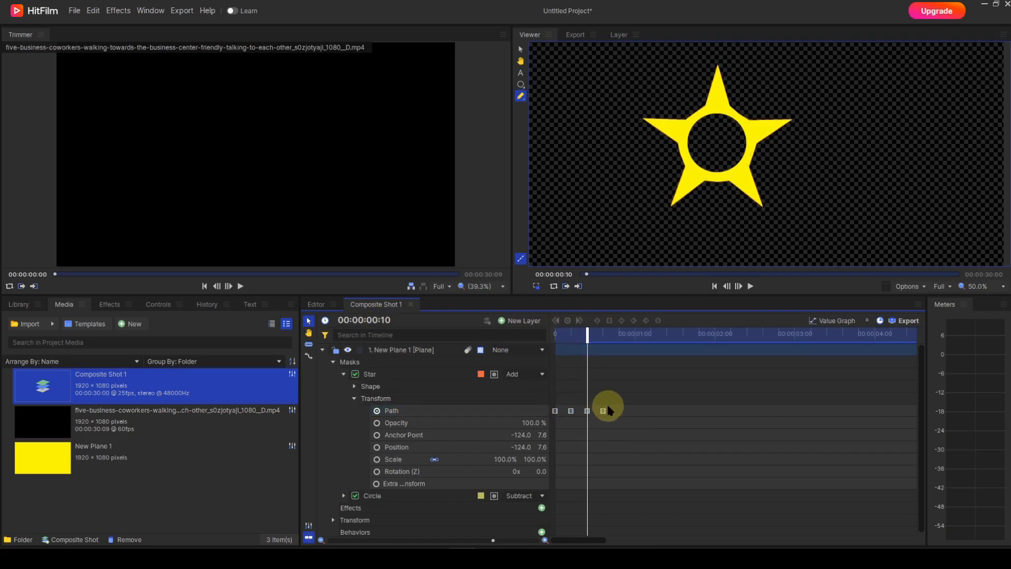
drag(607, 420, 557, 399)
key(ctrl+c)
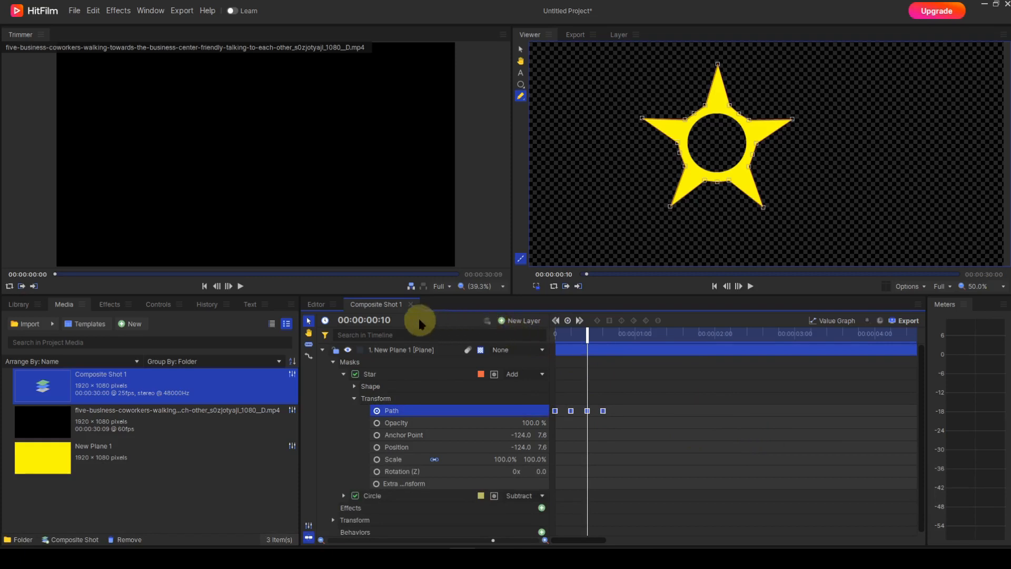
click(383, 320)
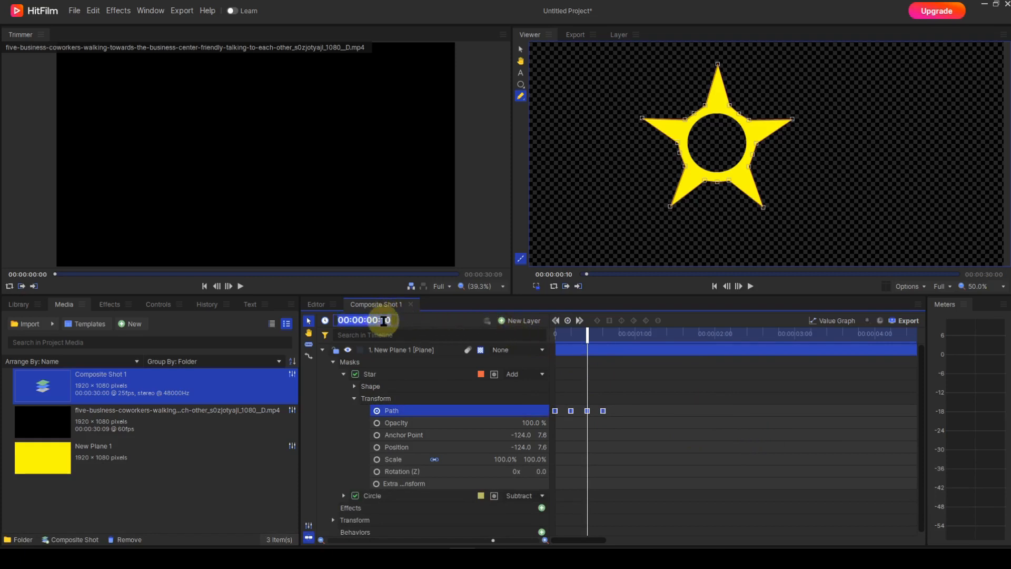
text(0.20)
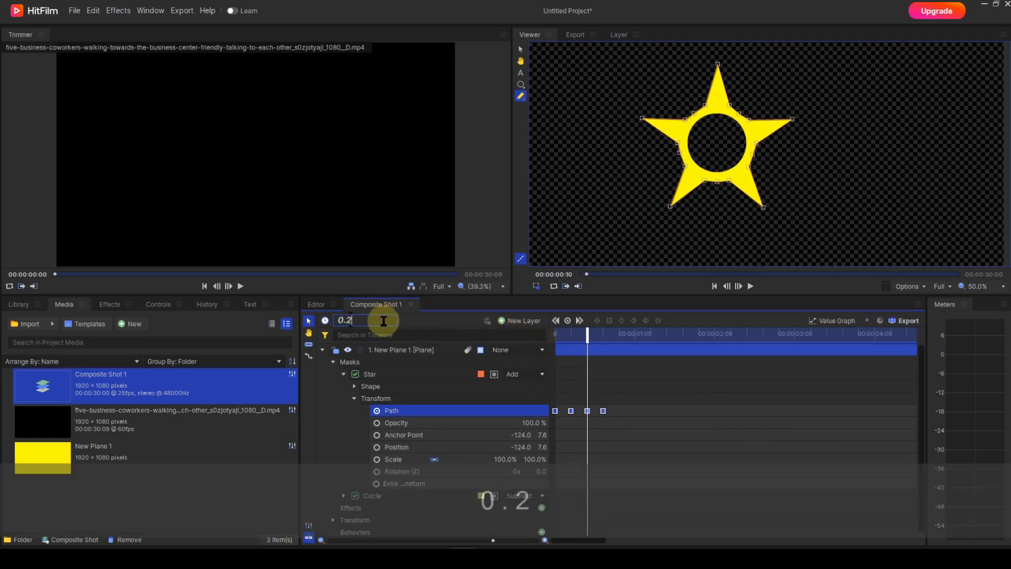
key(Return)
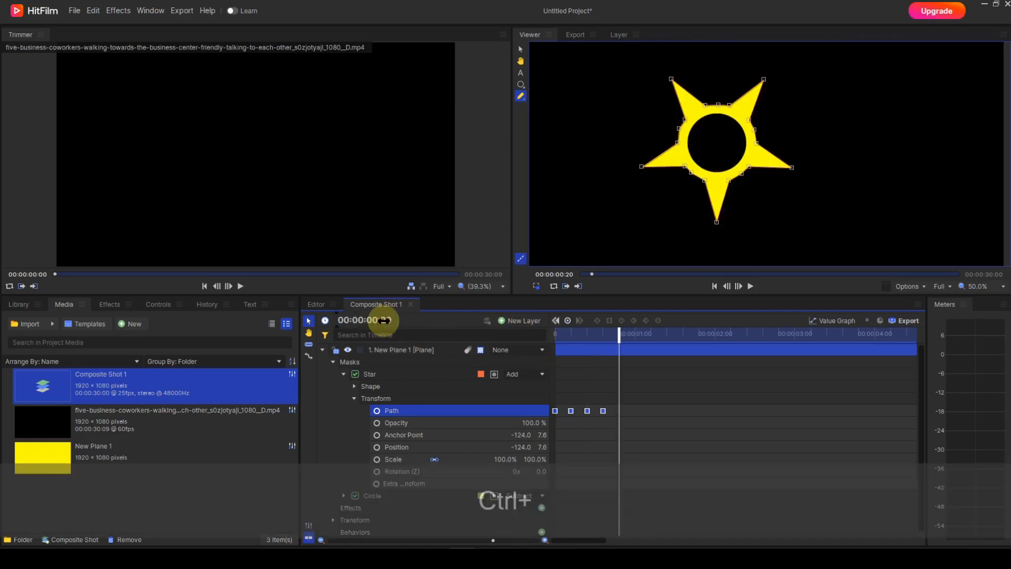
key(ctrl+v)
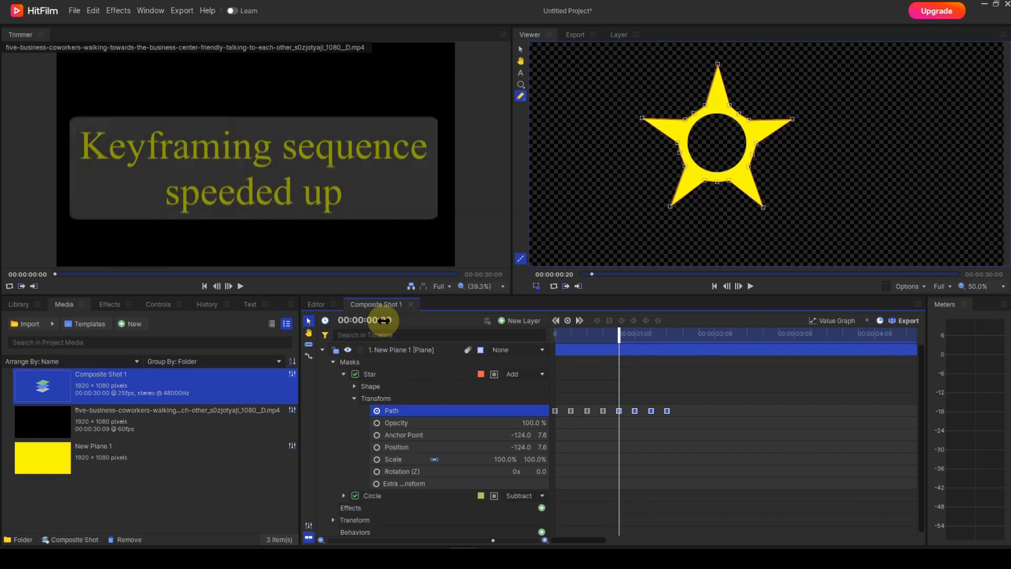
Step: Copy all eight Path keyframes of the Star mask and paste them at 00:00:01:15, five frames after the last one
drag(683, 418, 569, 400)
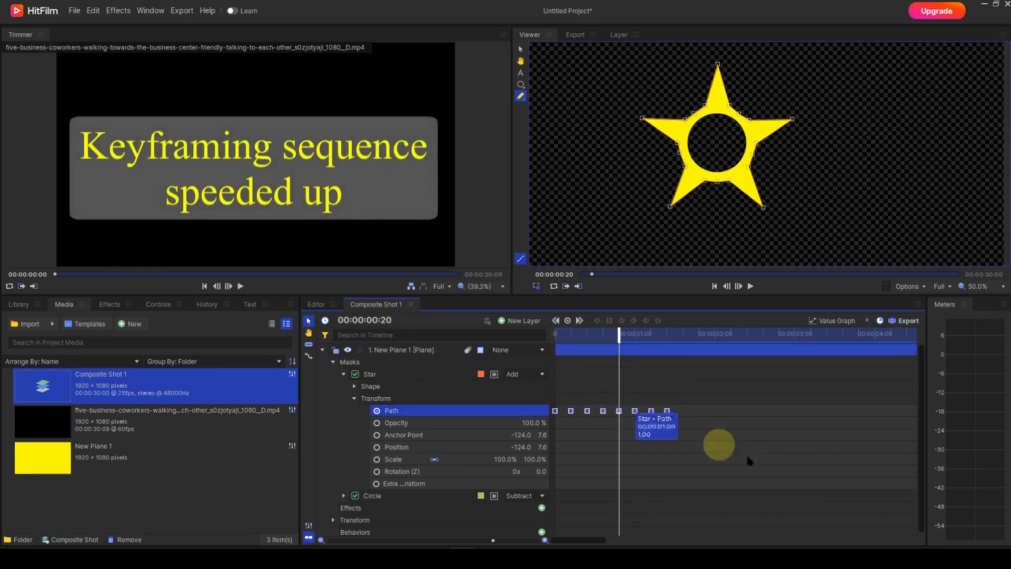
key(ctrl+c)
click(580, 320)
click(580, 320)
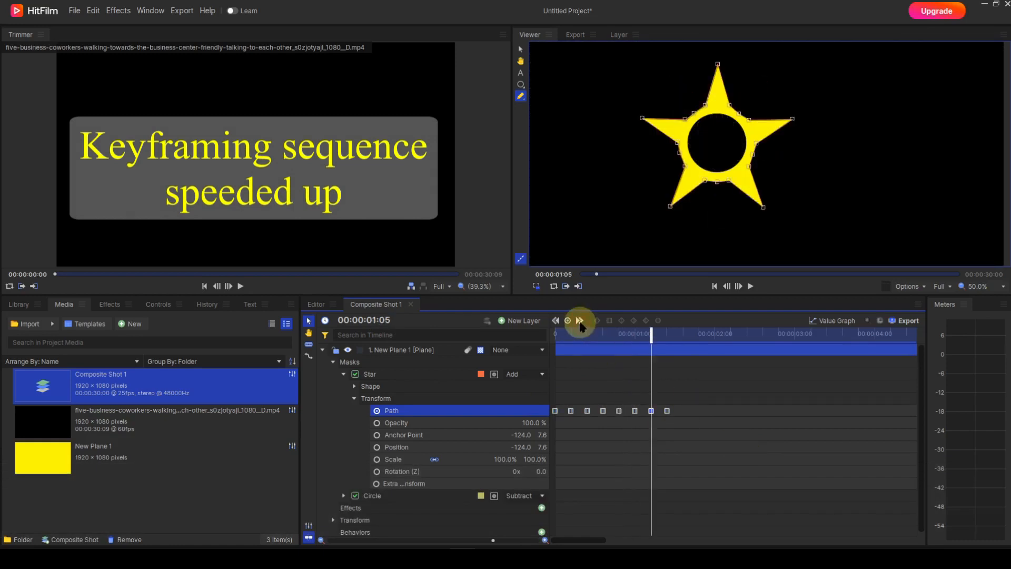
click(579, 320)
click(368, 320)
text(01.15)
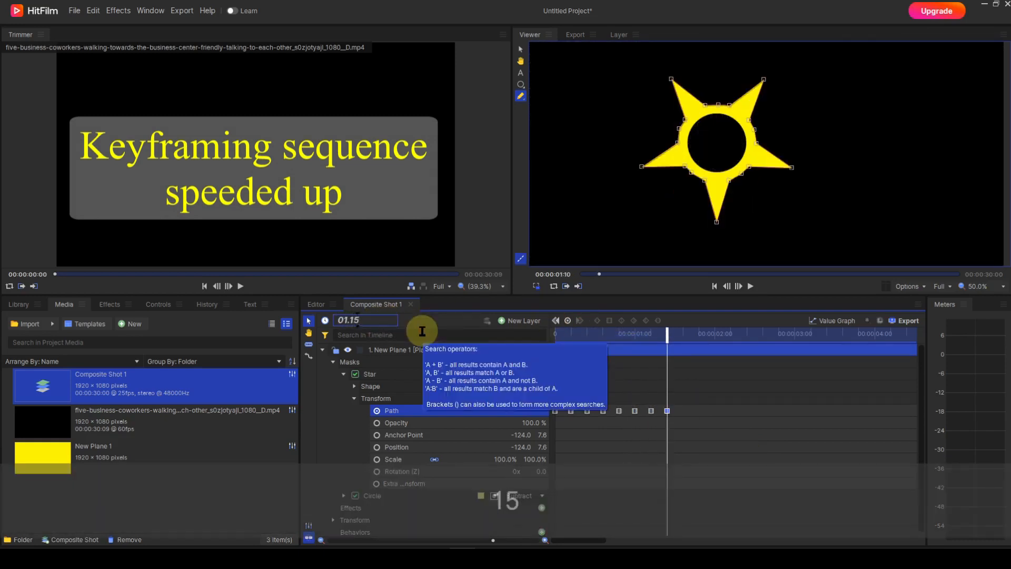
key(Return)
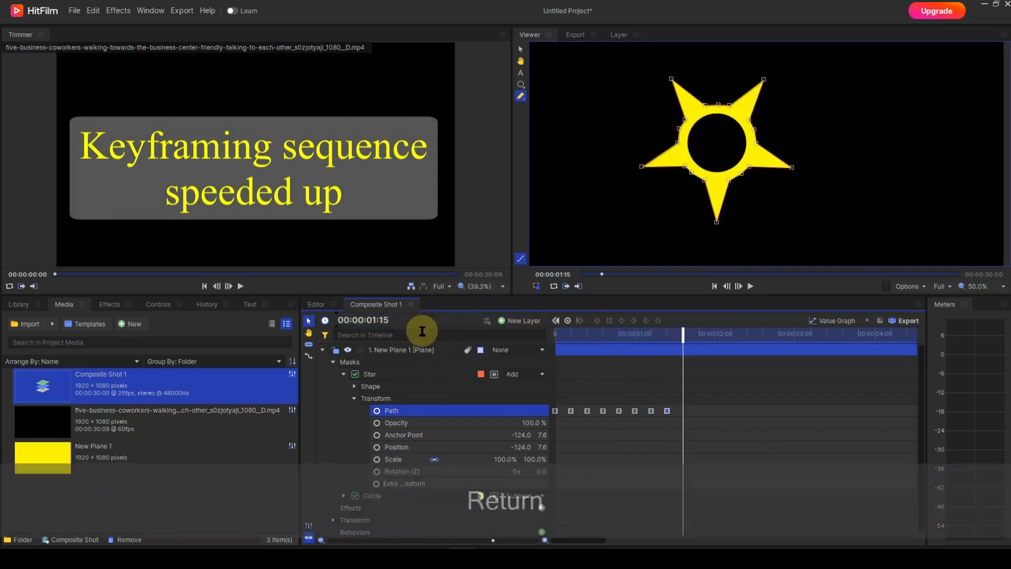
key(ctrl+v)
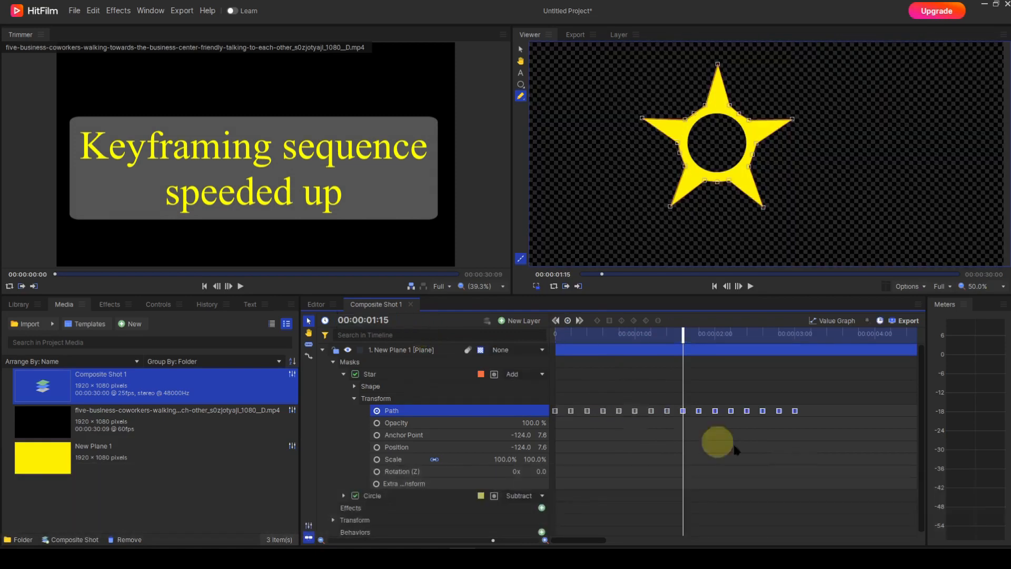
Step: Copy the Star mask's Path keyframes from the start through 00:00:03:00 and paste them at 00:00:03:05
drag(809, 419, 537, 404)
key(ctrl+c)
click(794, 347)
click(793, 340)
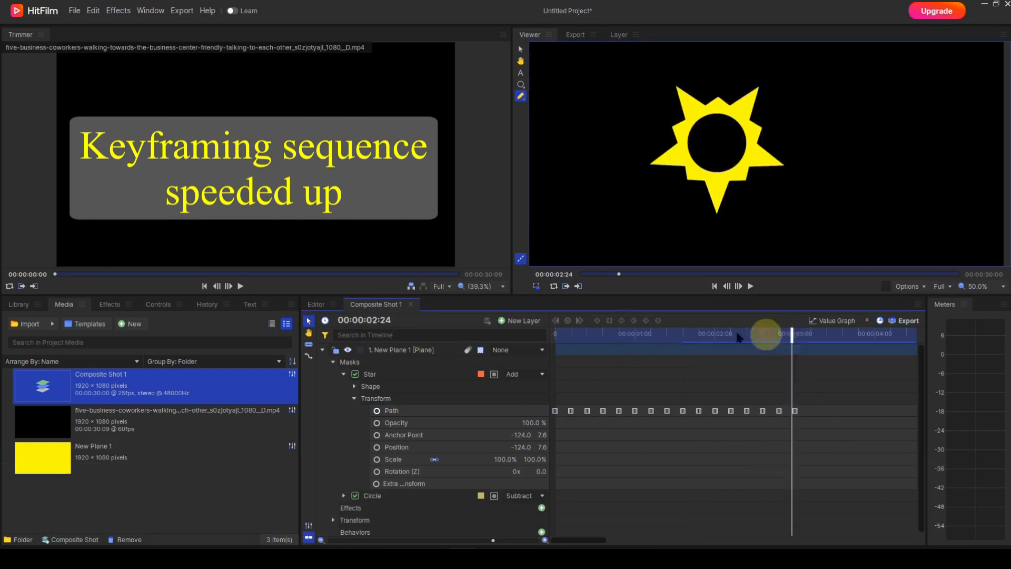
click(515, 411)
click(580, 320)
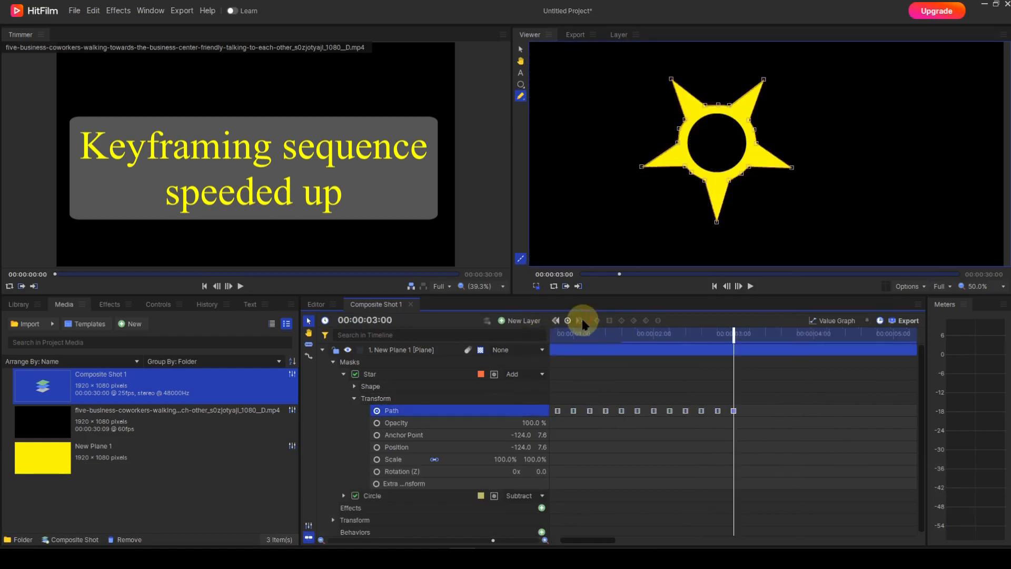
click(379, 320)
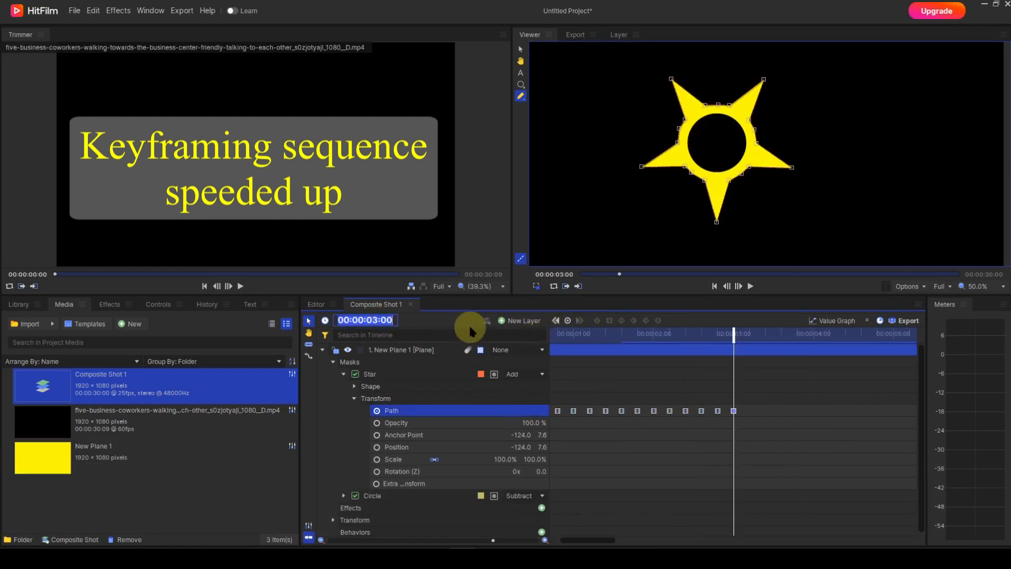
text(03.05)
key(Return)
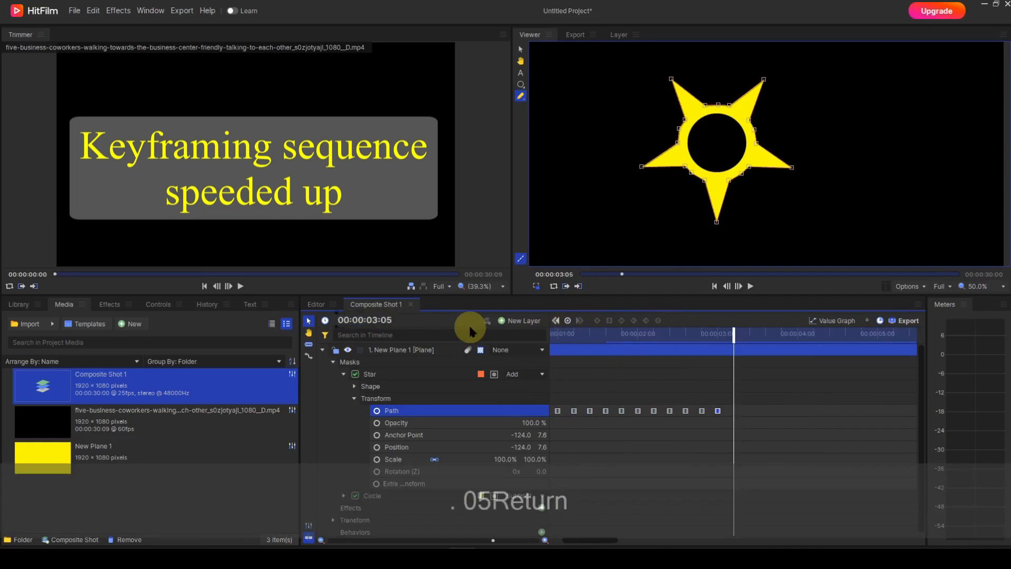
key(ctrl+v)
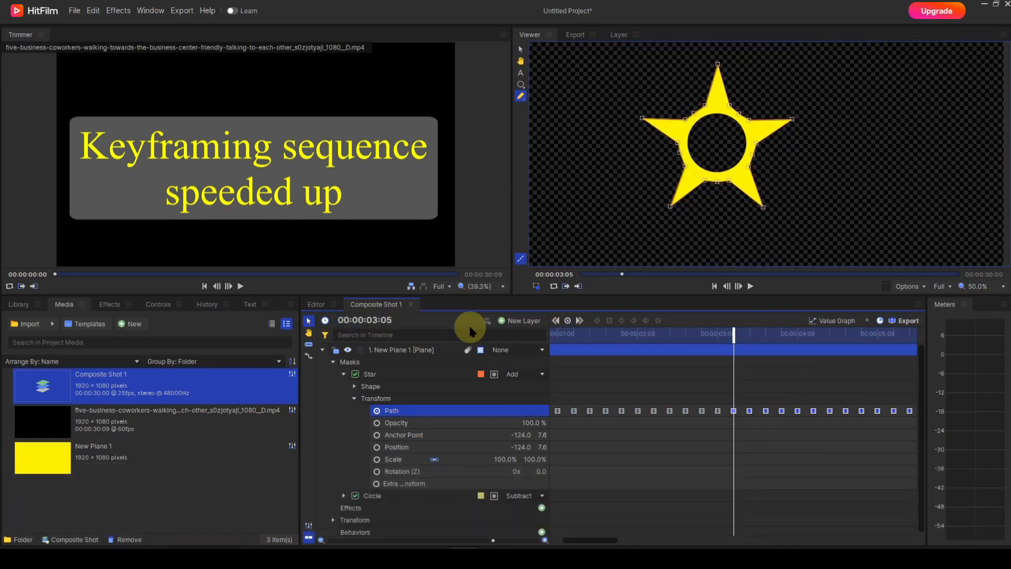
Step: Copy the Star mask's Path keyframes from the start through 00:00:06:05 and paste them at 00:00:06:10
drag(598, 540, 586, 540)
drag(554, 419, 817, 395)
key(ctrl+c)
click(807, 335)
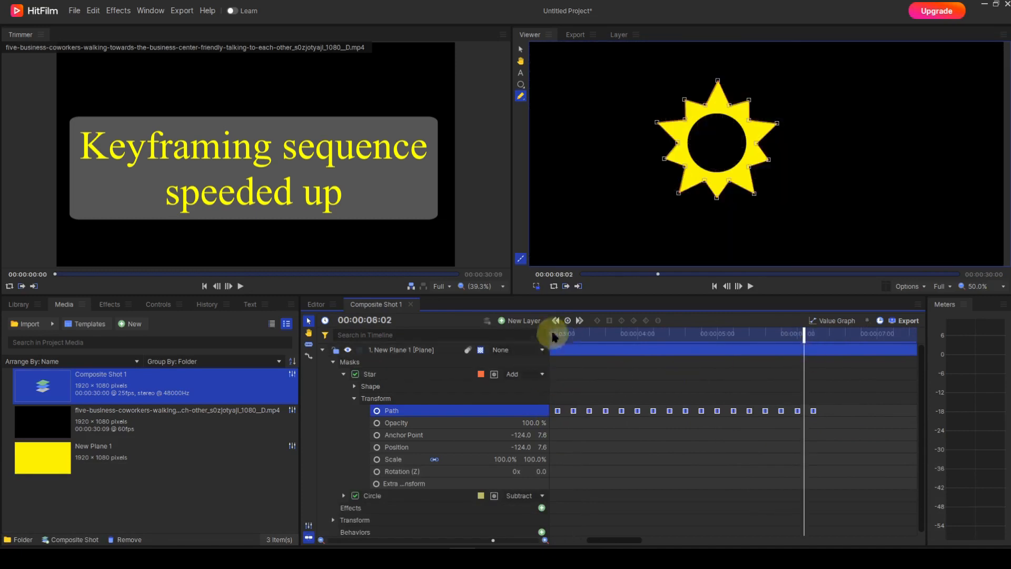
click(579, 320)
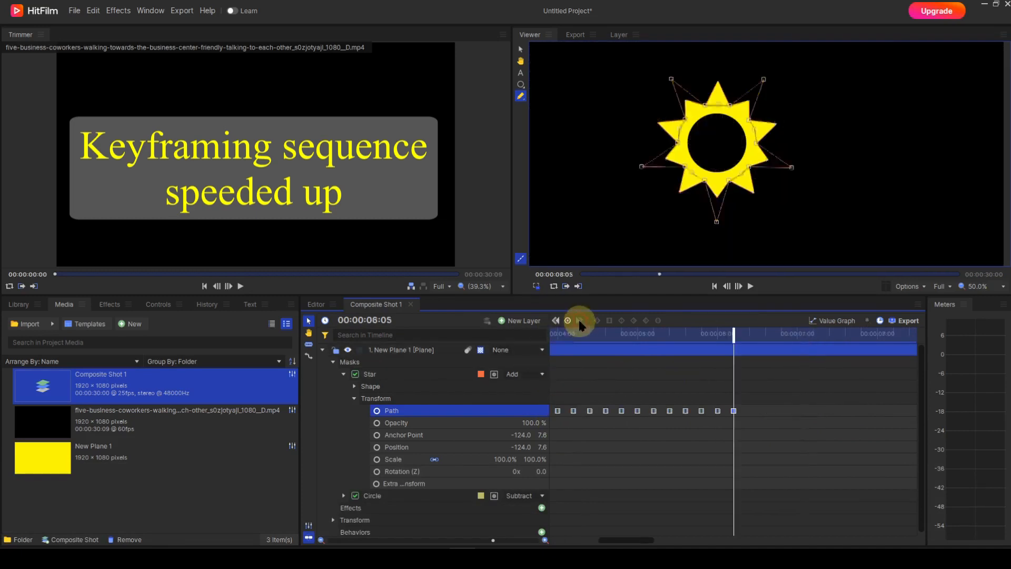
click(380, 320)
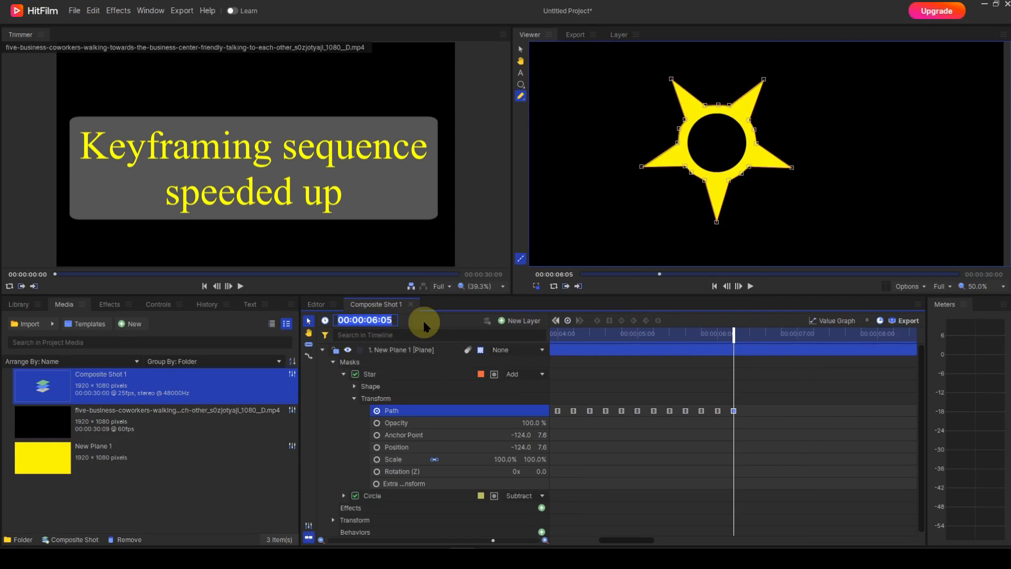
key(Return)
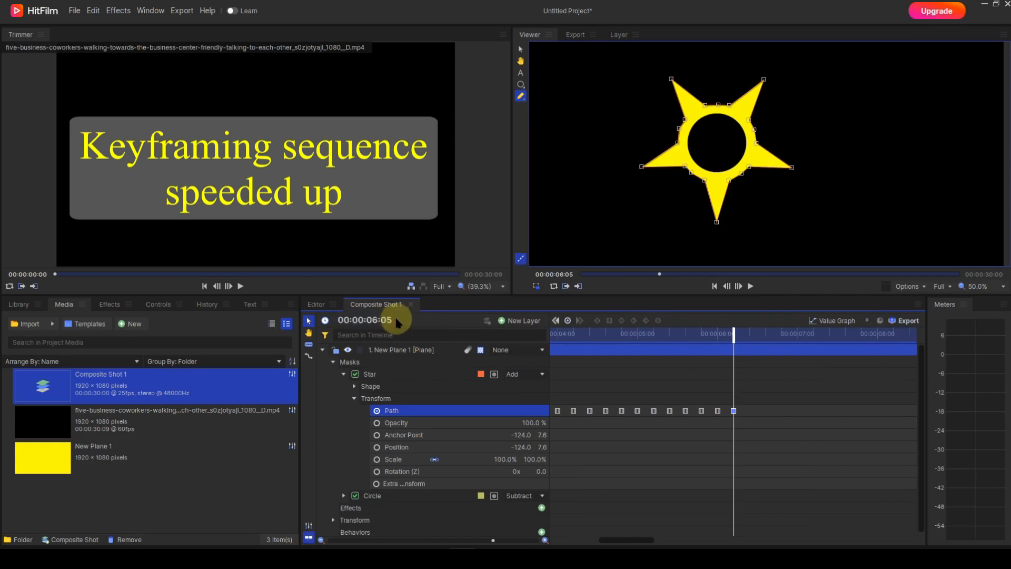
click(395, 321)
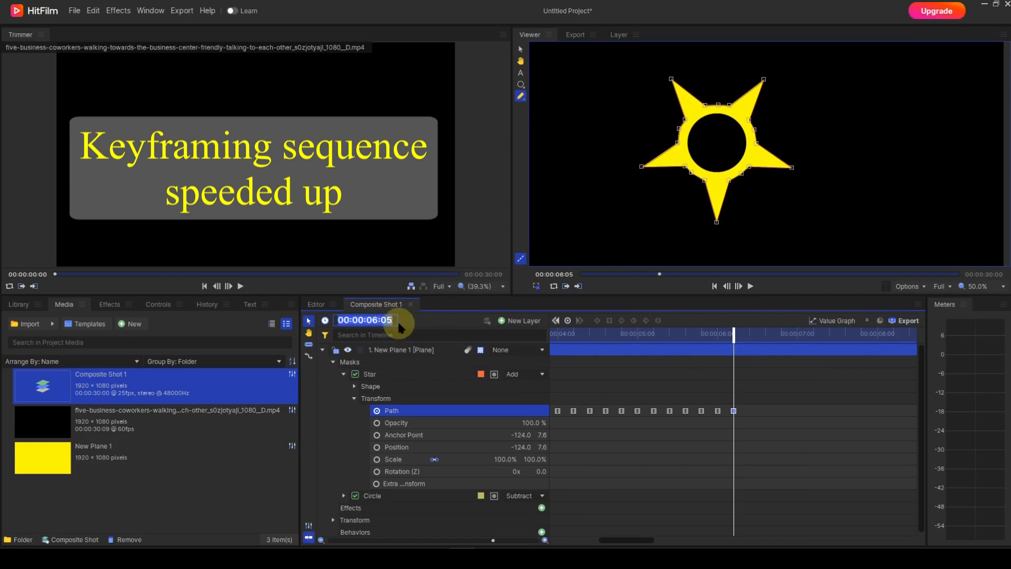
text(06.10)
key(Return)
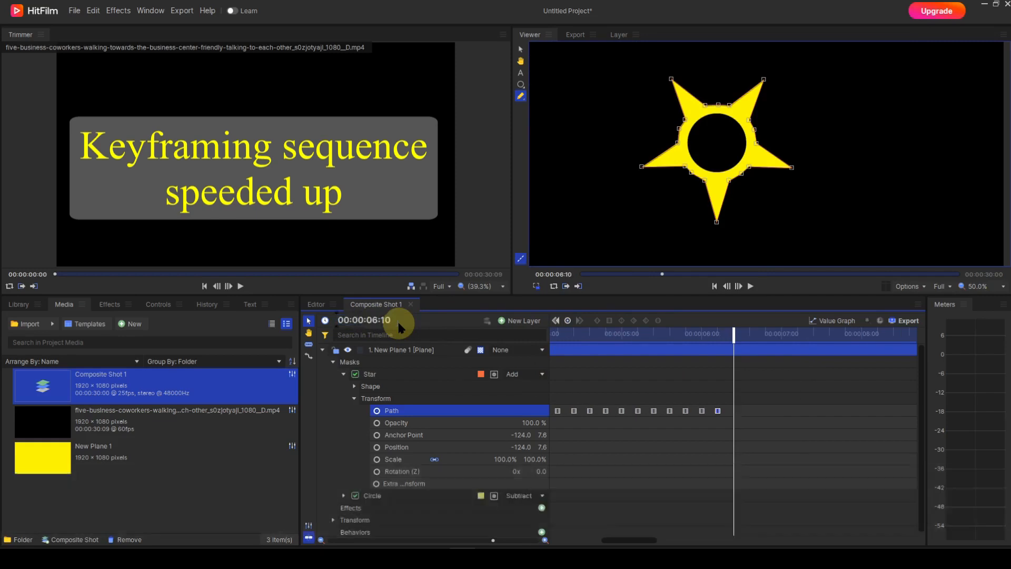
key(ctrl+v)
Step: Copy the whole Path keyframe sequence through 00:00:12:15 and paste it at 00:00:12:20
drag(643, 539, 564, 537)
drag(542, 406, 743, 404)
key(ctrl+c)
click(716, 334)
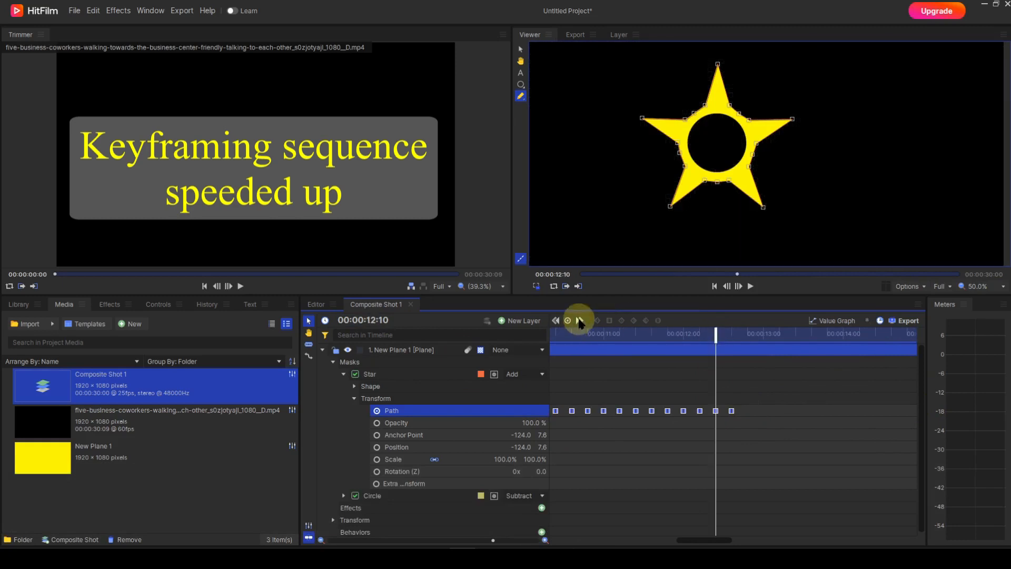
click(580, 320)
click(368, 320)
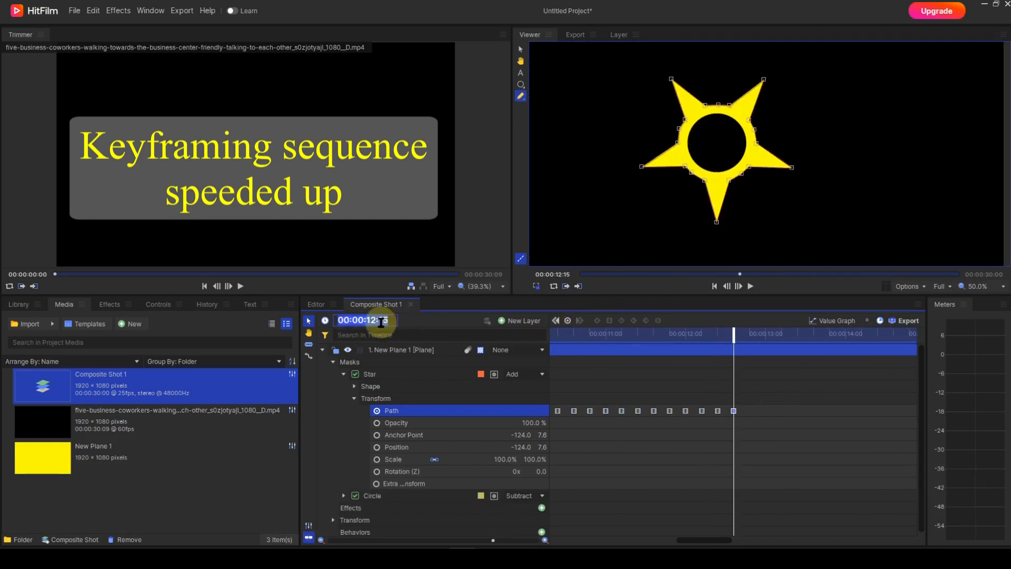
click(392, 320)
key(BackSpace)
key(BackSpace)
text(20)
key(Return)
key(ctrl+v)
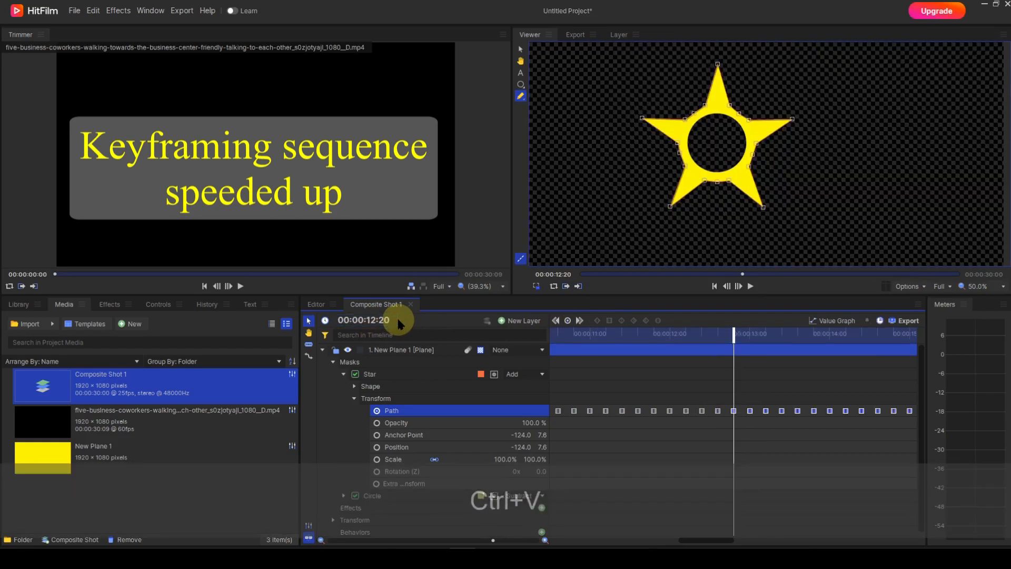
Step: Copy the Star mask's Path keyframes from the start through about 00:00:03:10 and paste them at 00:00:25:15
drag(727, 540, 568, 537)
drag(554, 422, 837, 406)
key(ctrl+c)
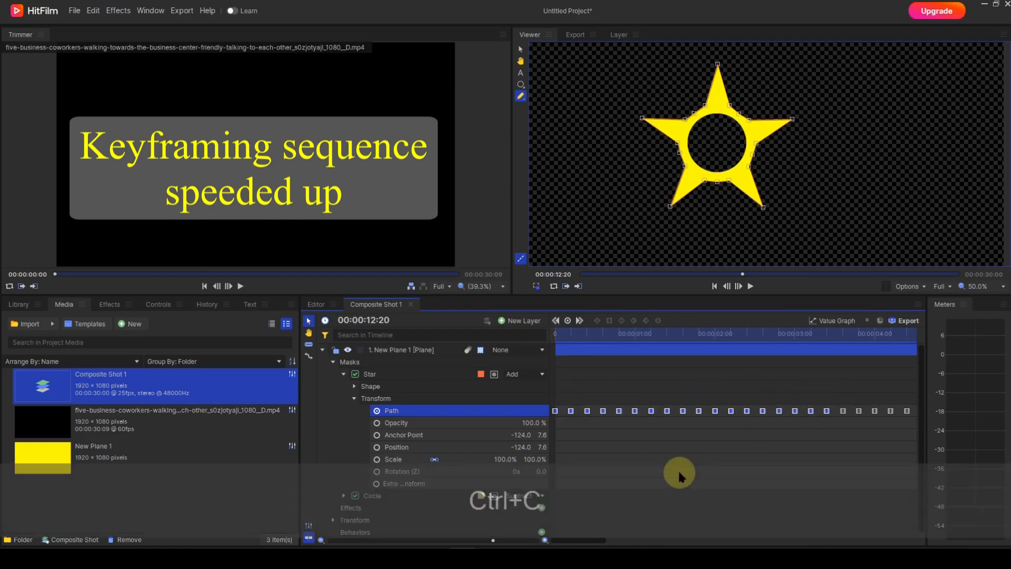
drag(591, 537, 877, 538)
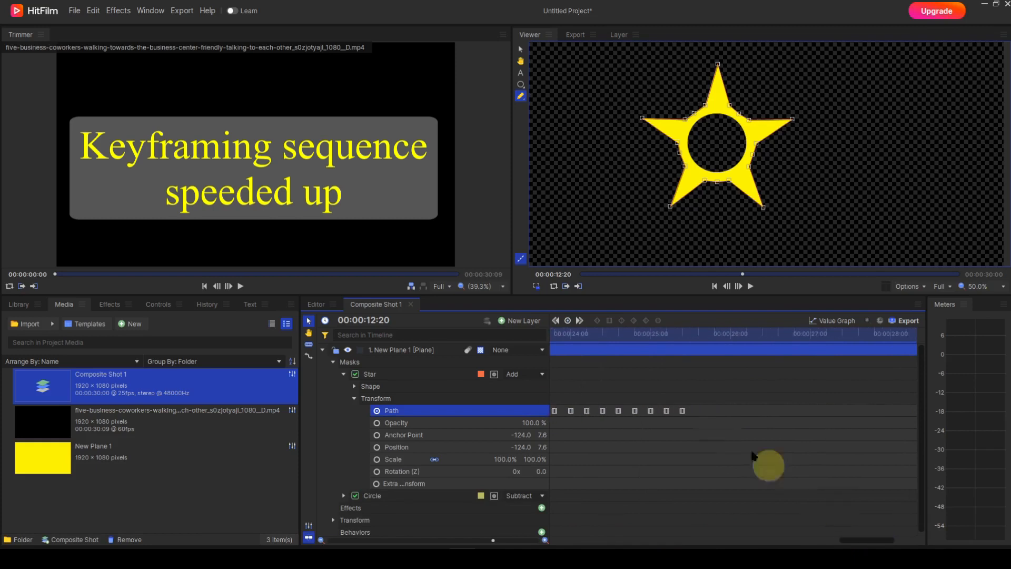
click(675, 333)
click(579, 320)
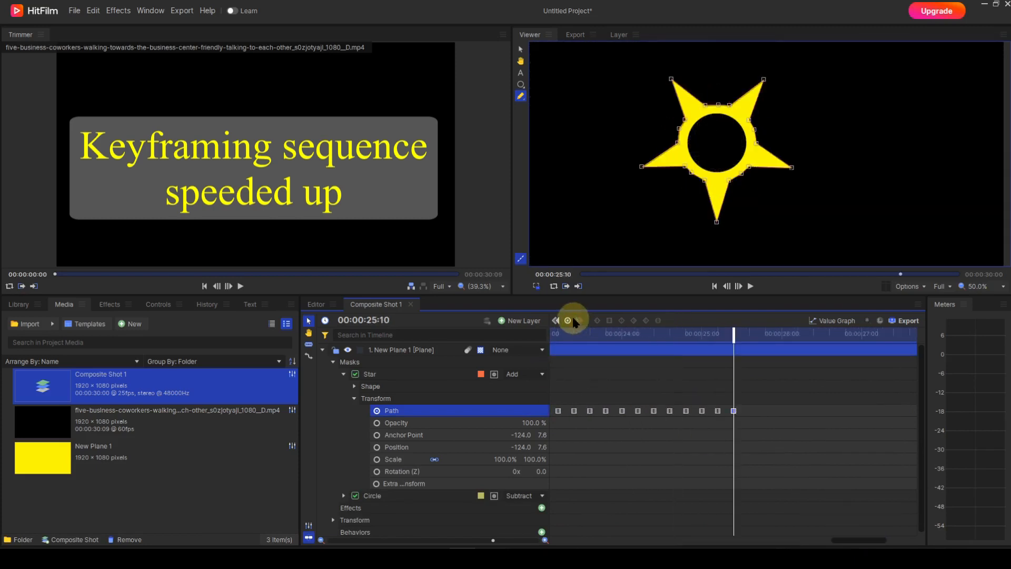
click(375, 320)
key(BackSpace)
text(5)
key(Return)
key(ctrl+v)
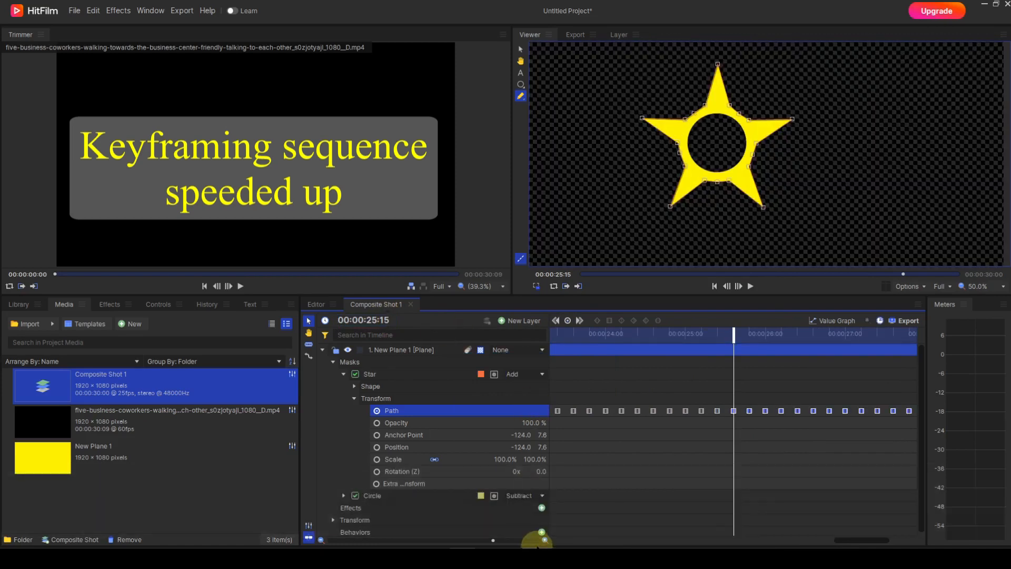
Step: Collapse the New Plane 1 layer and its masks, and hide the layer from view
drag(883, 544, 589, 538)
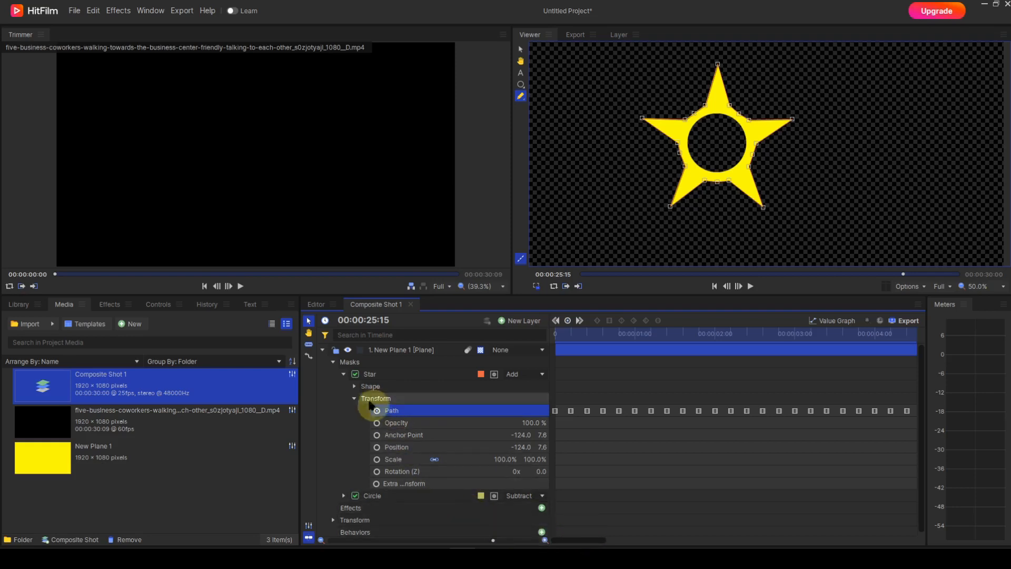
click(332, 361)
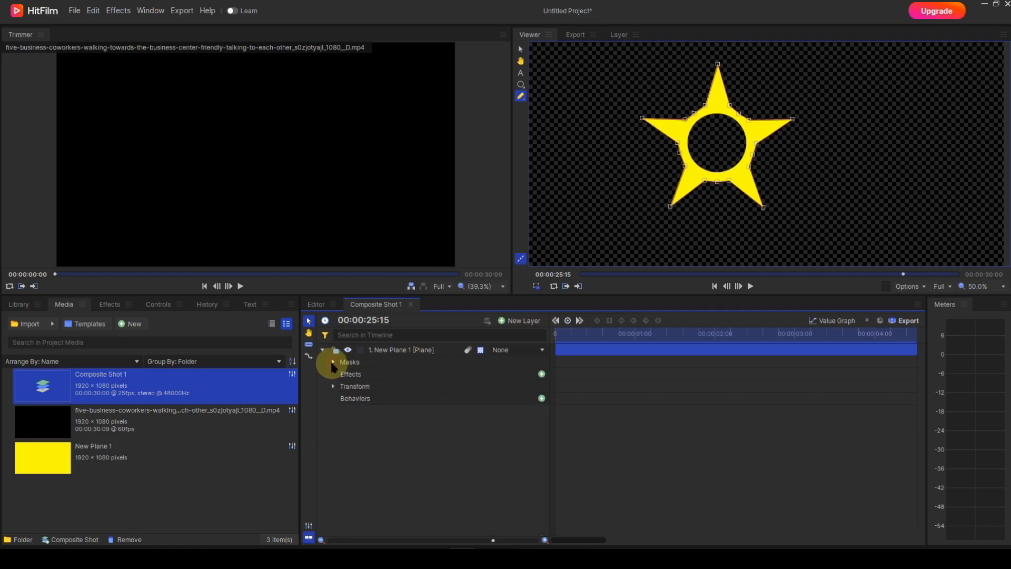
click(322, 350)
click(348, 349)
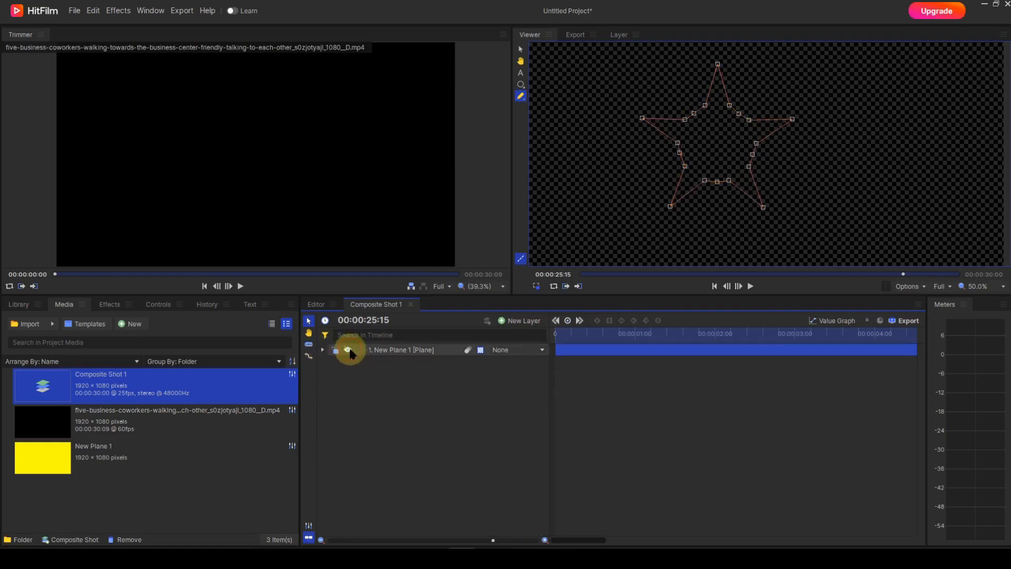
Step: Add the five-business-coworkers clip to Composite Shot 1 below New Plane 1 and check its opening frames
drag(47, 418, 438, 391)
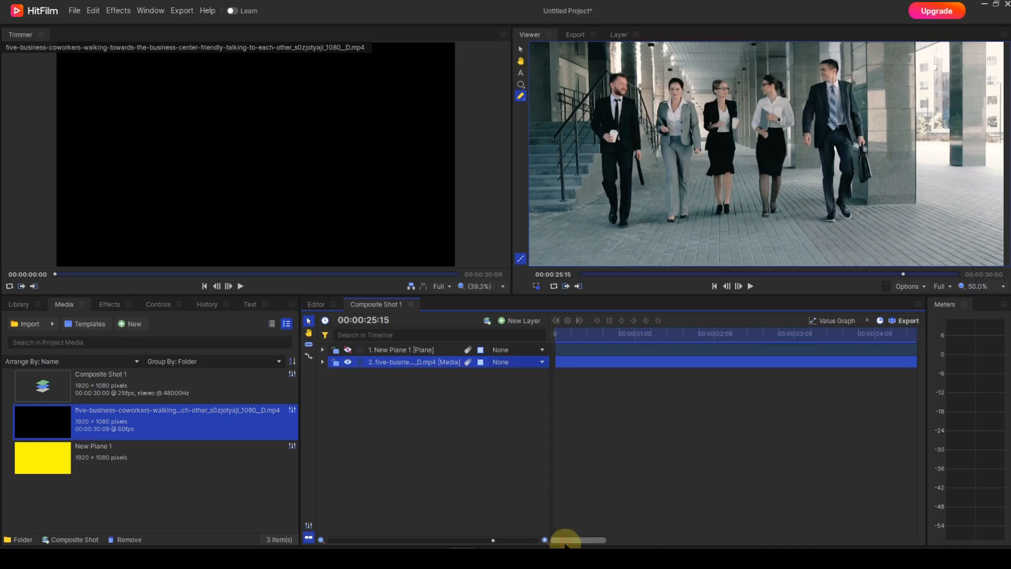
click(715, 286)
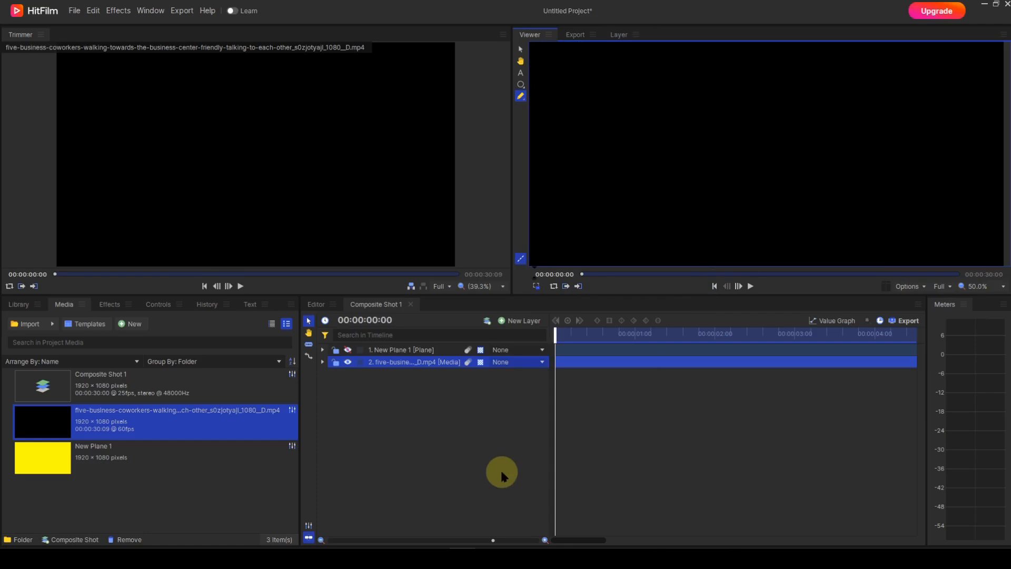
click(605, 340)
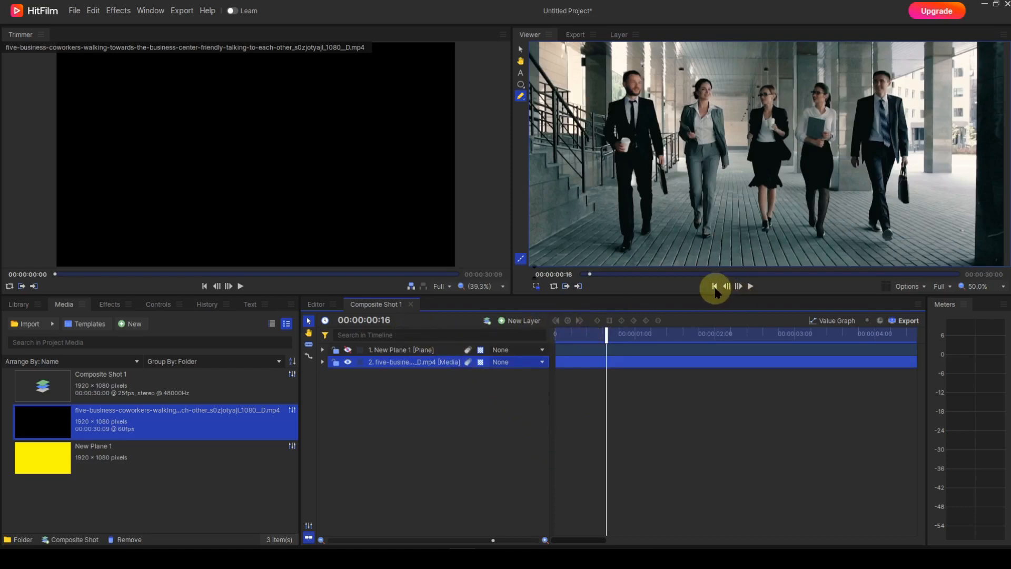
Step: Remove the black first frame from the business coworkers clip so that its footage begins at 00:00:00:00
click(714, 287)
click(388, 320)
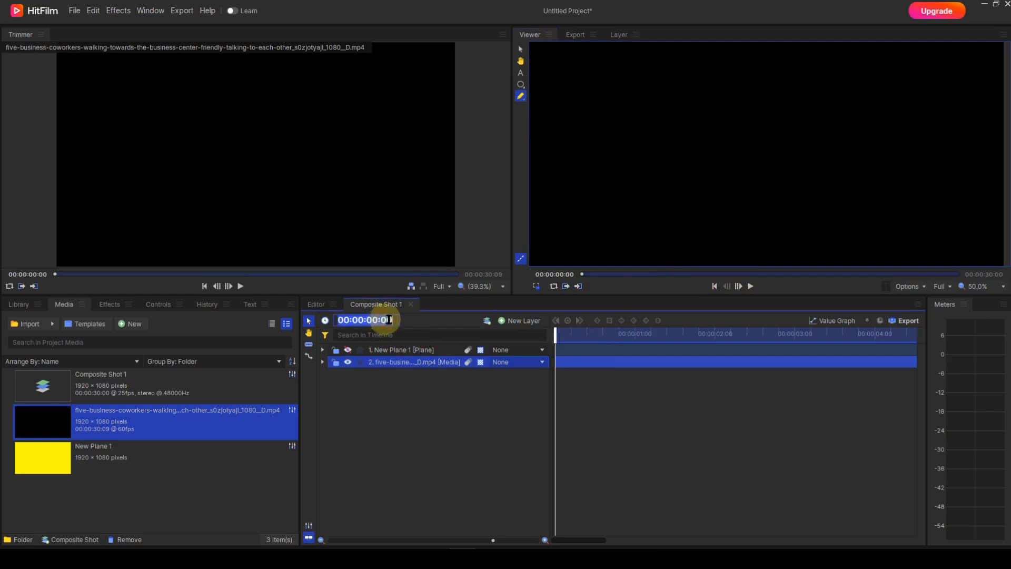
key(BackSpace)
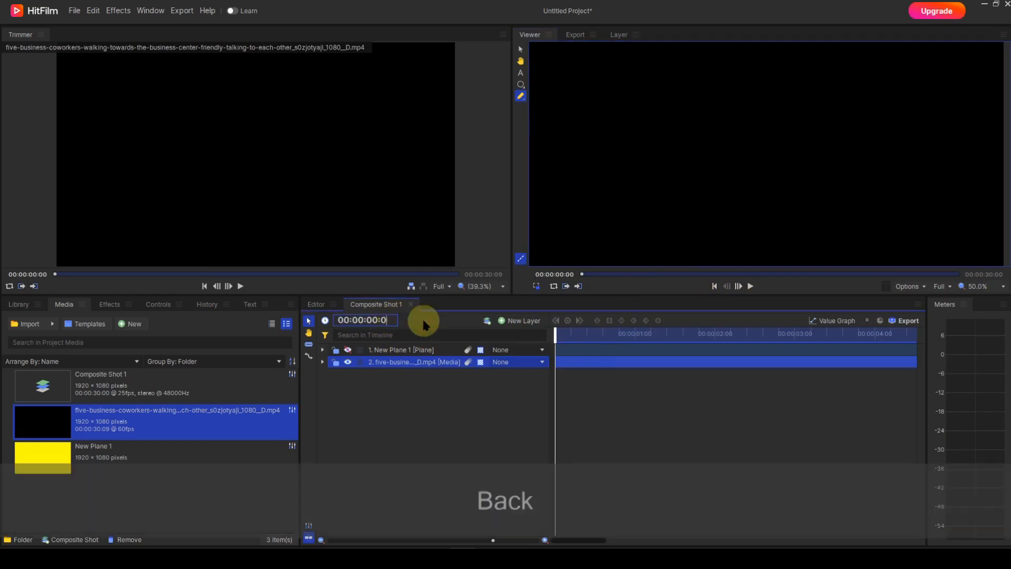
text(1)
key(Return)
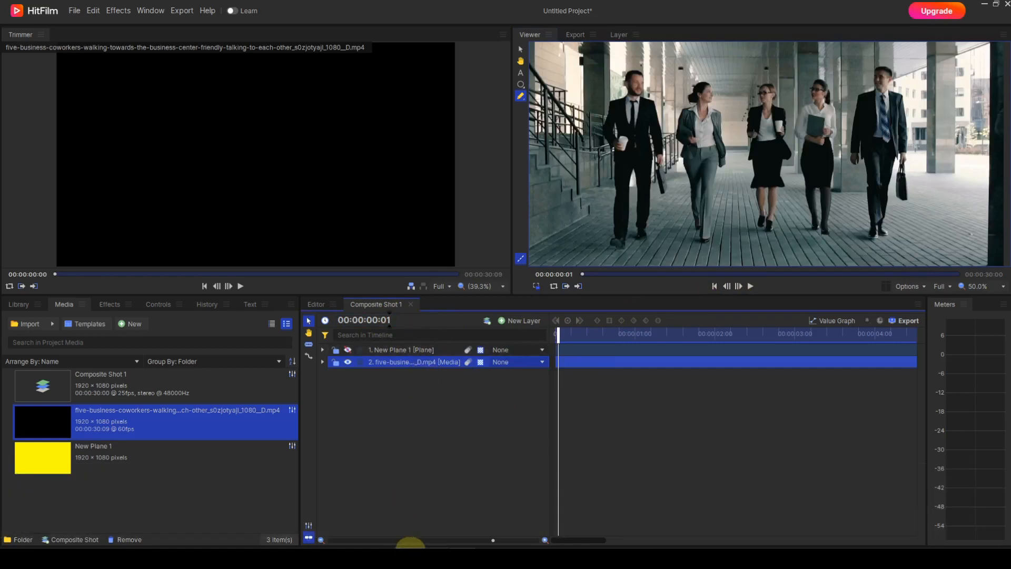
drag(492, 540, 537, 540)
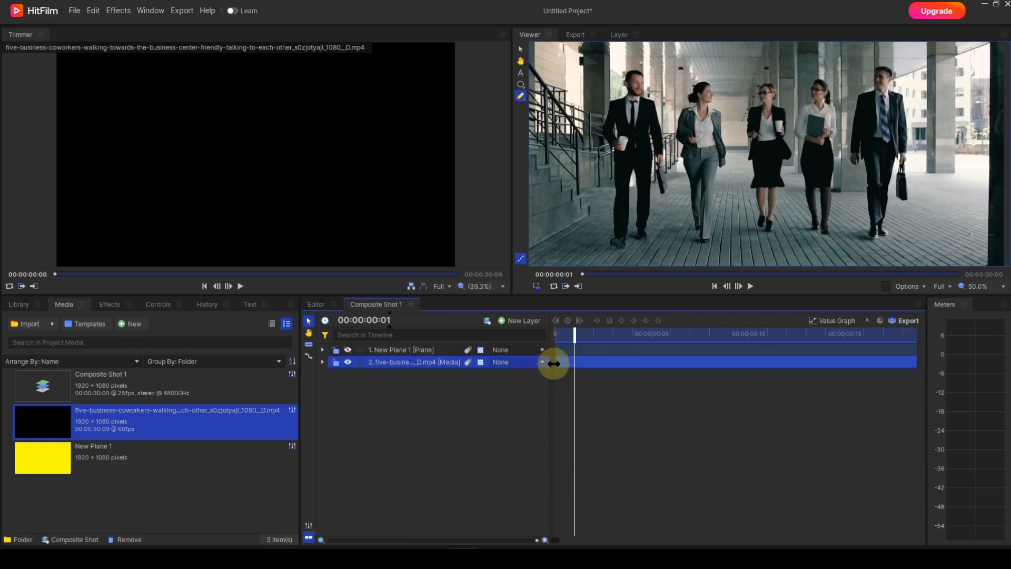
drag(565, 361, 608, 362)
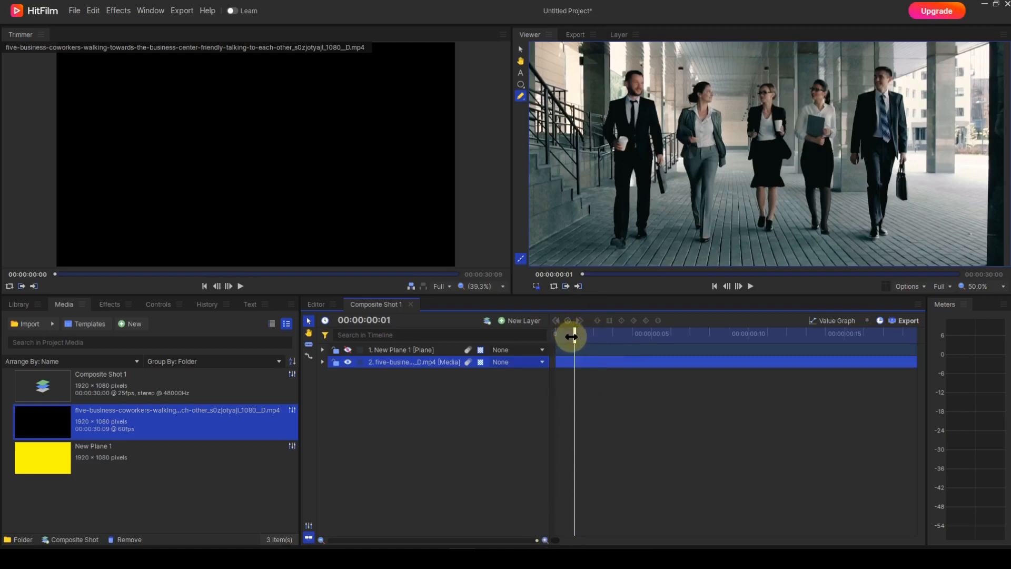
drag(572, 336, 558, 333)
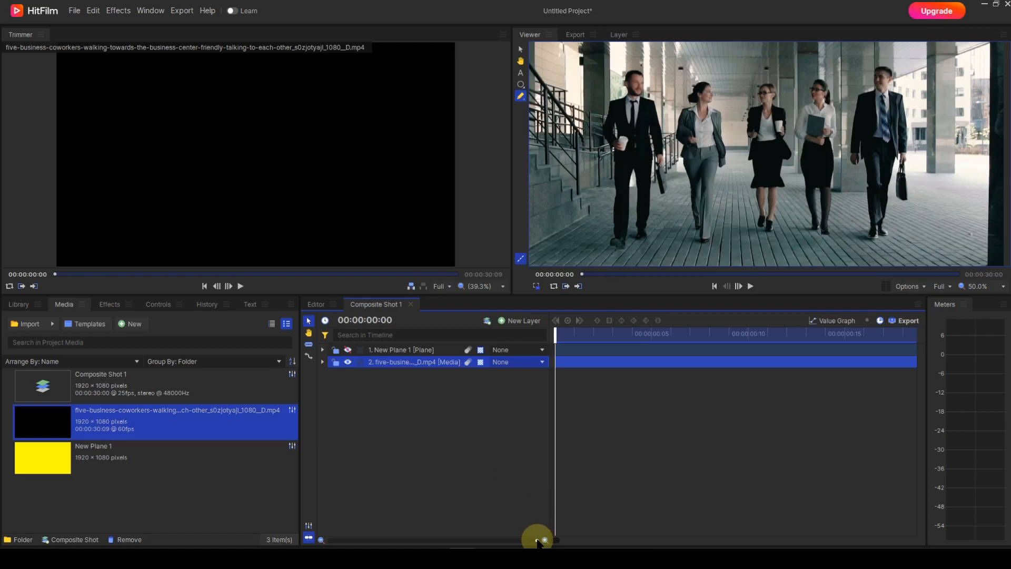
drag(537, 541, 330, 541)
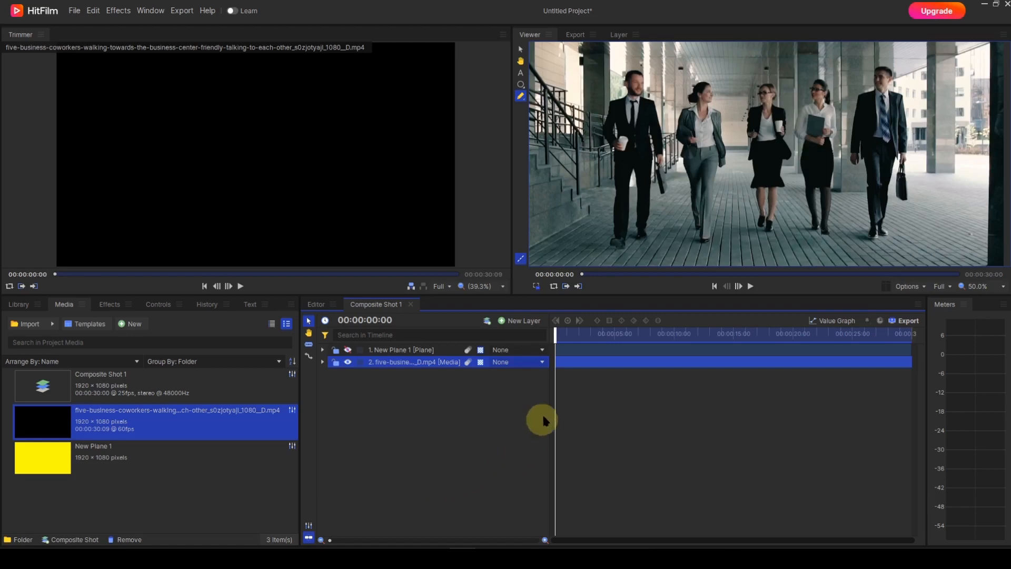
mouse_move(555, 338)
mouse_down()
mouse_move(718, 334)
mouse_move(551, 342)
mouse_up()
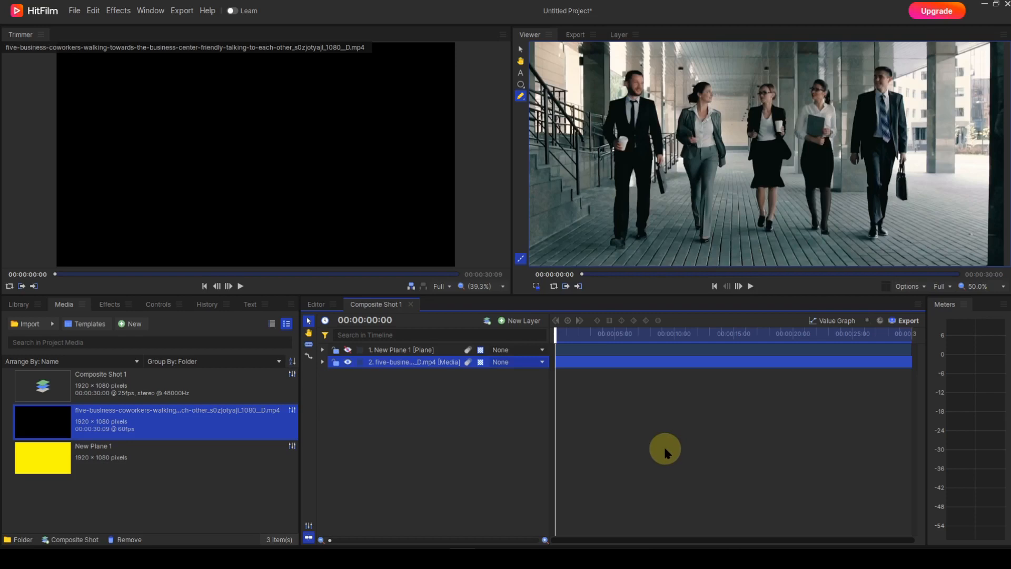
Step: Create a new Point layer and name it LH Lady
click(523, 322)
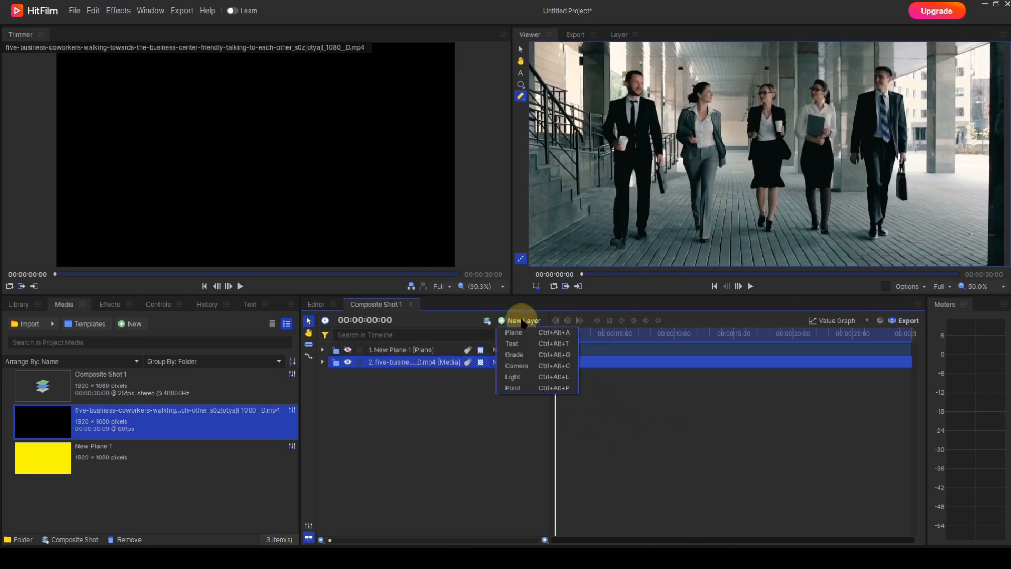
click(521, 389)
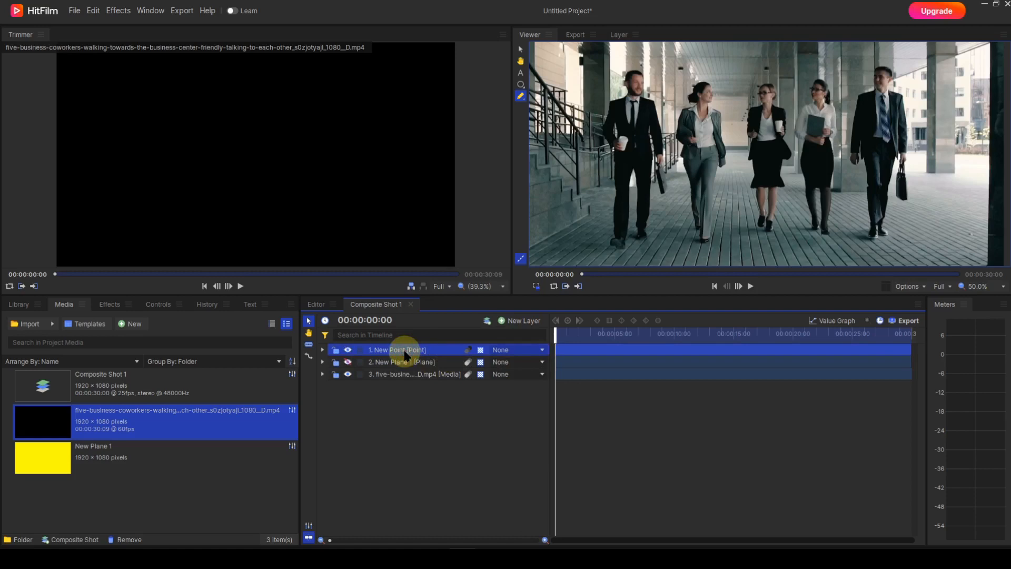
text(LH Lady)
key(Return)
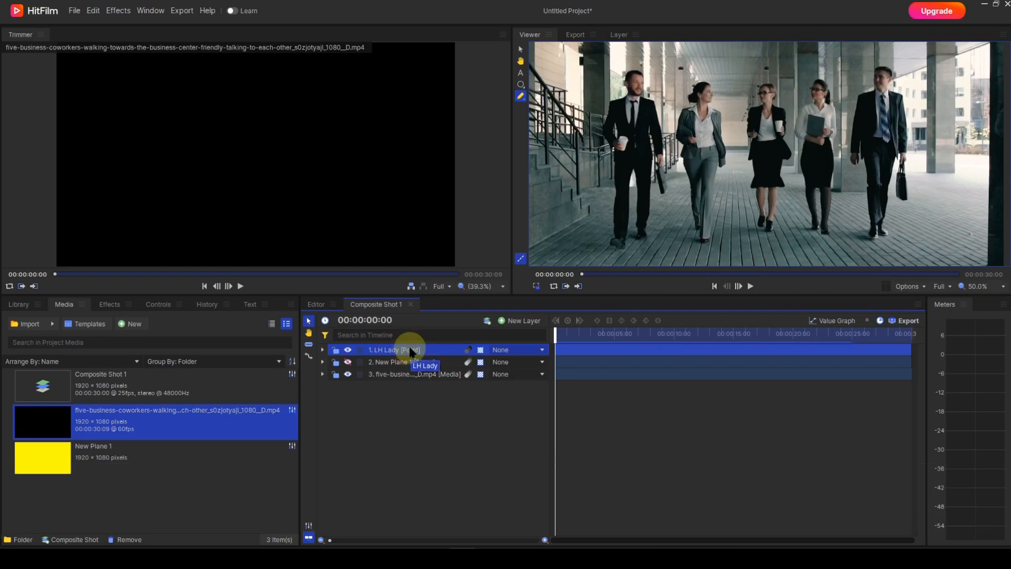
Step: Add a tracker to the business coworkers layer and widen the viewer area beside the tracking settings
click(321, 375)
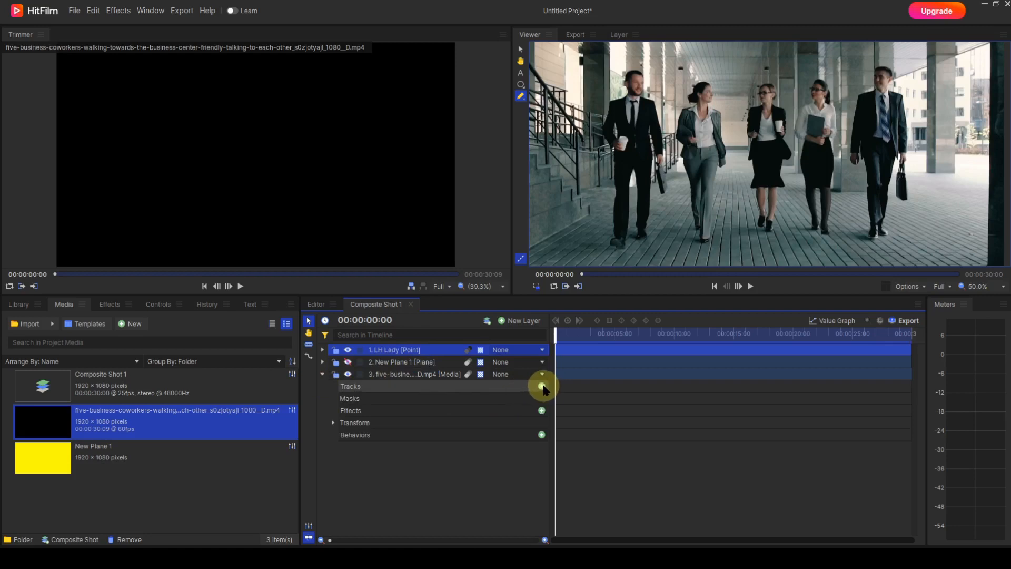
click(542, 387)
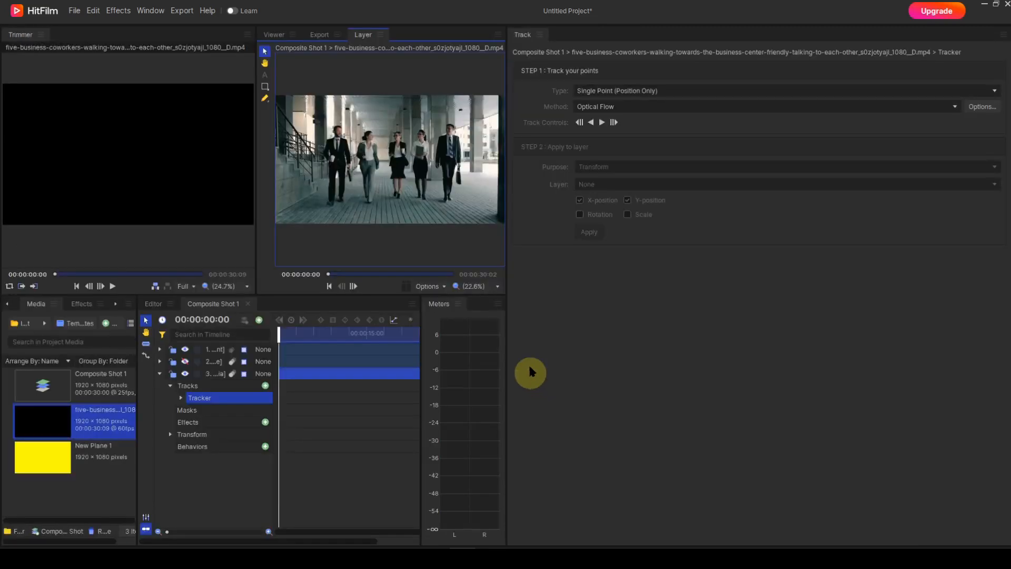
drag(506, 306, 735, 312)
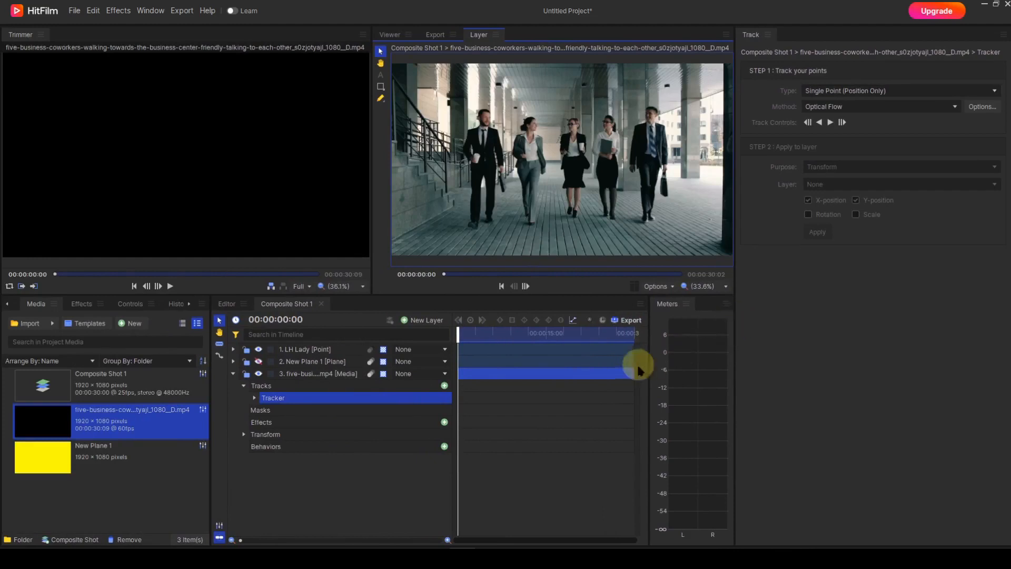
Step: Rename the new tracker as Collar
click(281, 402)
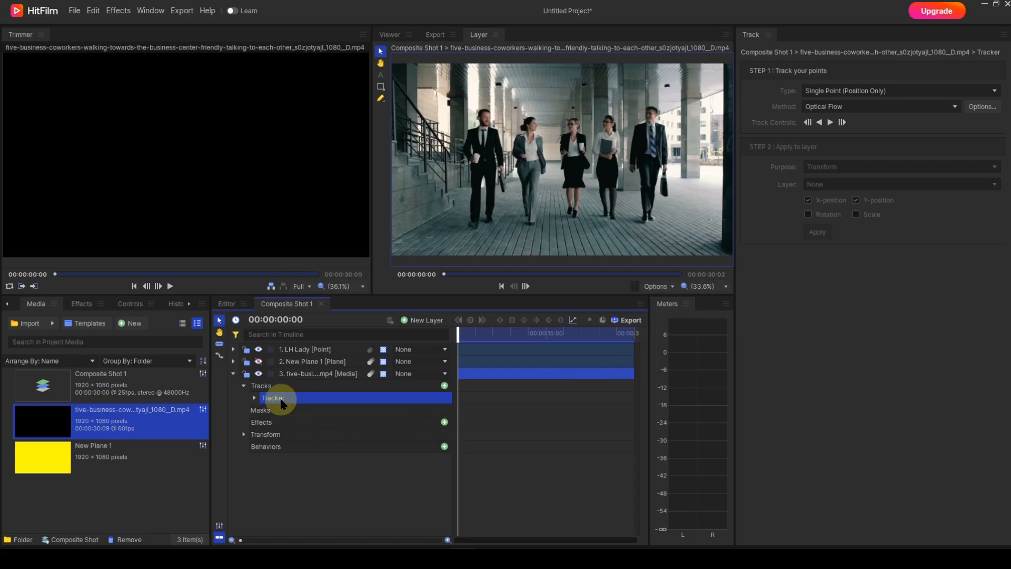
key(F2)
text(Coplar)
key(BackSpace)
key(BackSpace)
key(BackSpace)
key(BackSpace)
key(BackSpace)
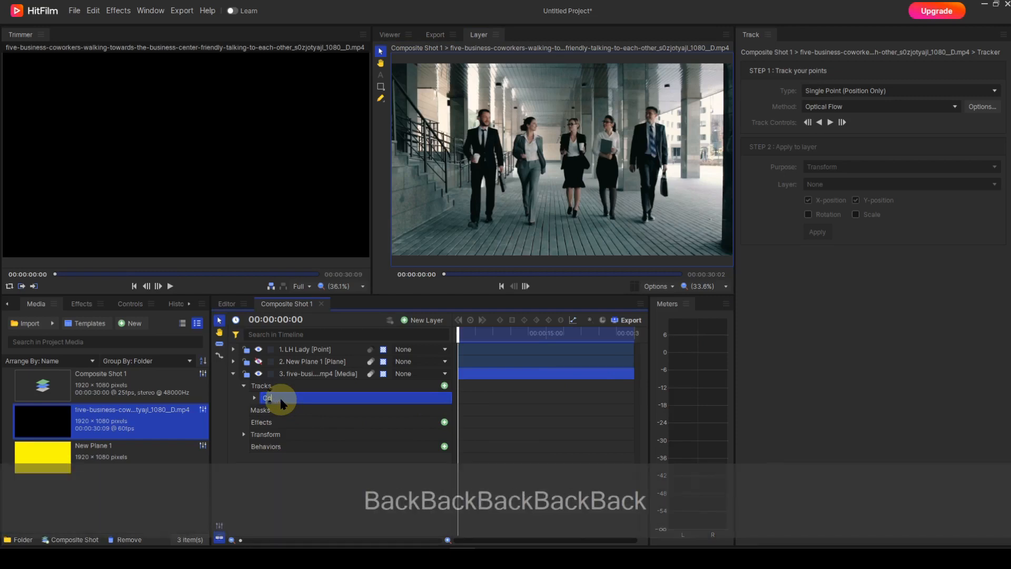
text(llar)
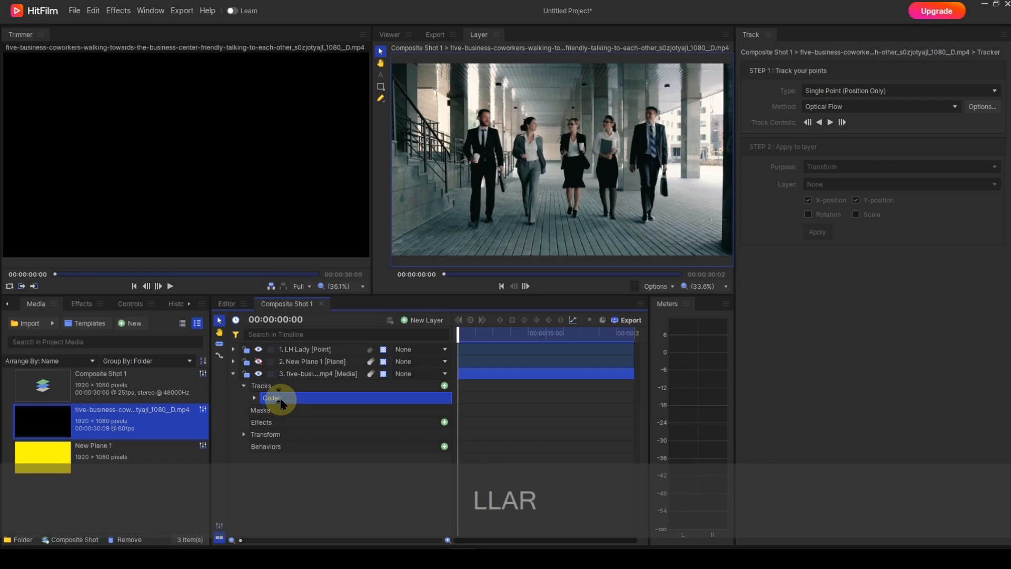
key(Return)
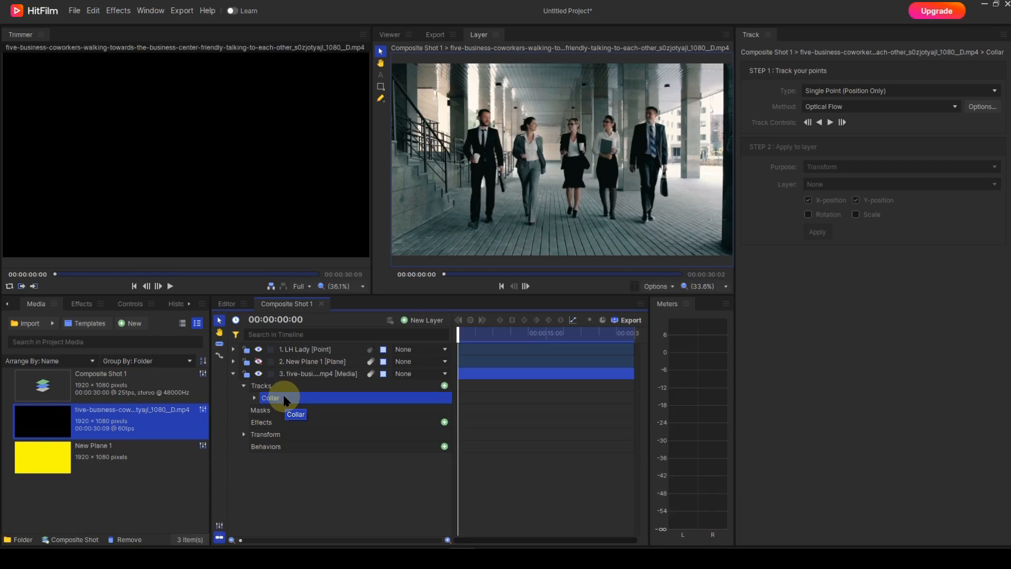
Step: Place the Collar tracking point at the shoulder of the woman in the grey suit at 00:00:00:00
click(379, 64)
click(380, 51)
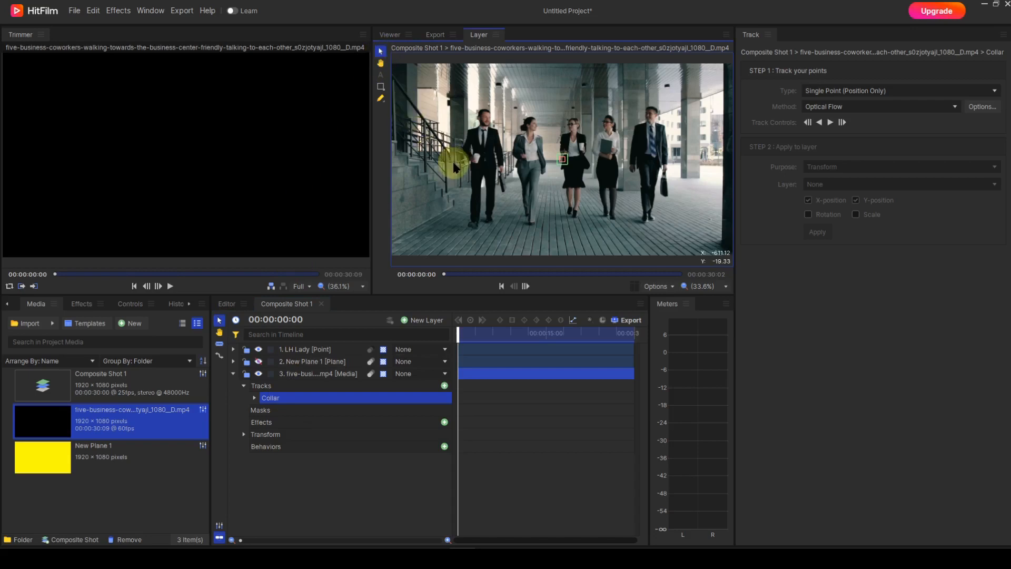
scroll(583, 190, up, 1)
scroll(585, 189, up, 5)
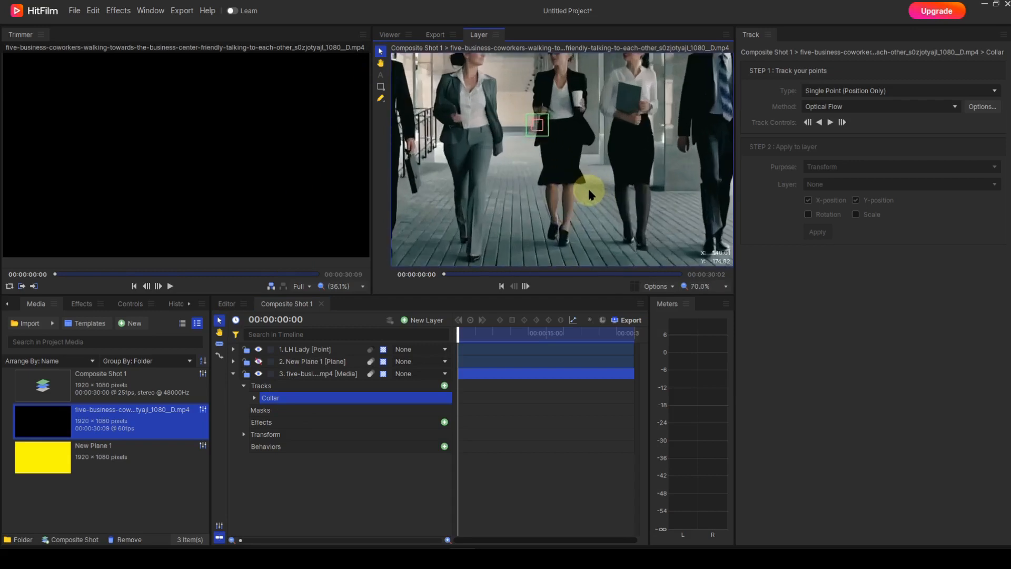
drag(589, 185, 711, 248)
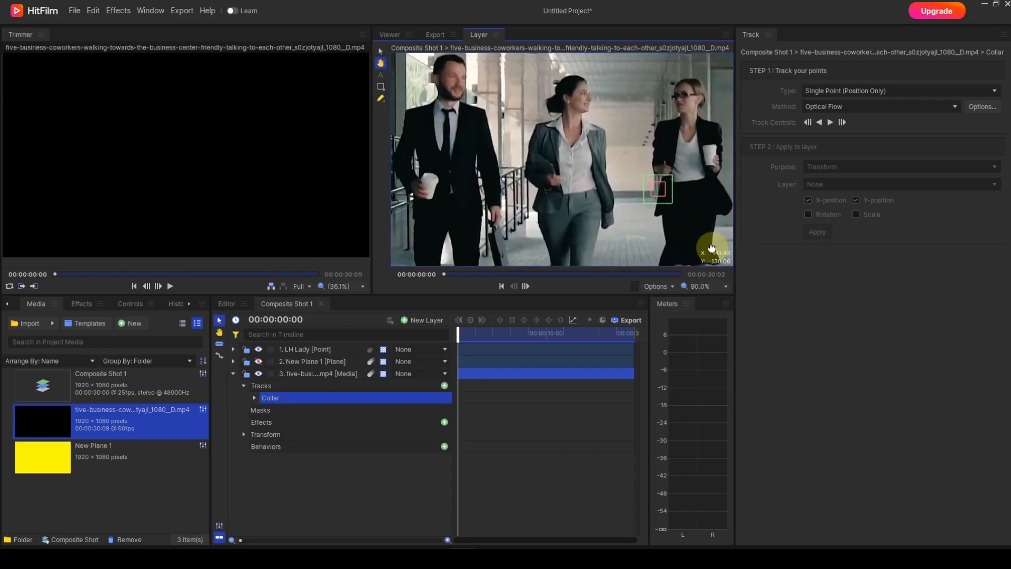
drag(666, 201, 554, 135)
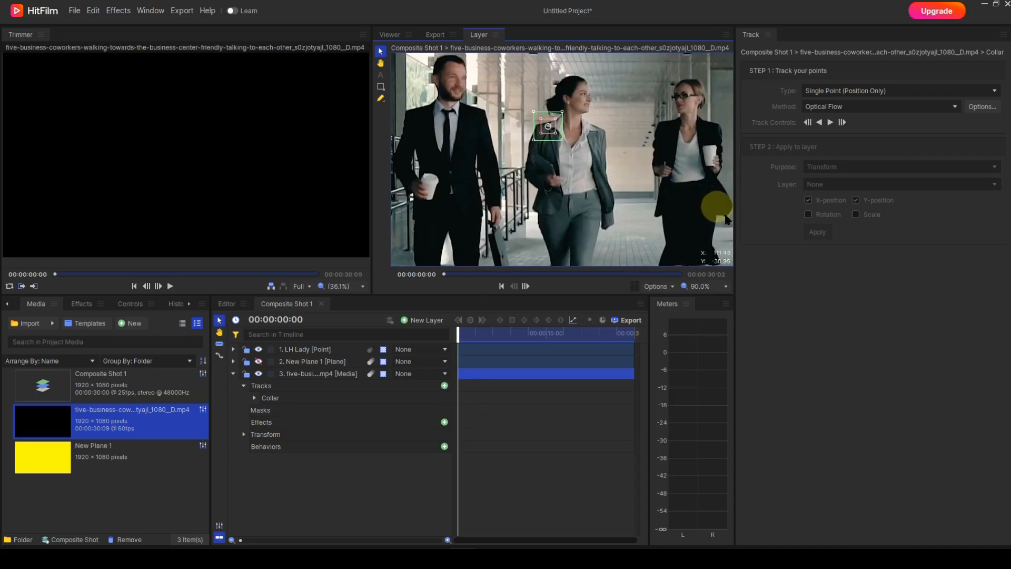
Step: Track the Collar point forward through the whole clip and return to its first frame
click(831, 124)
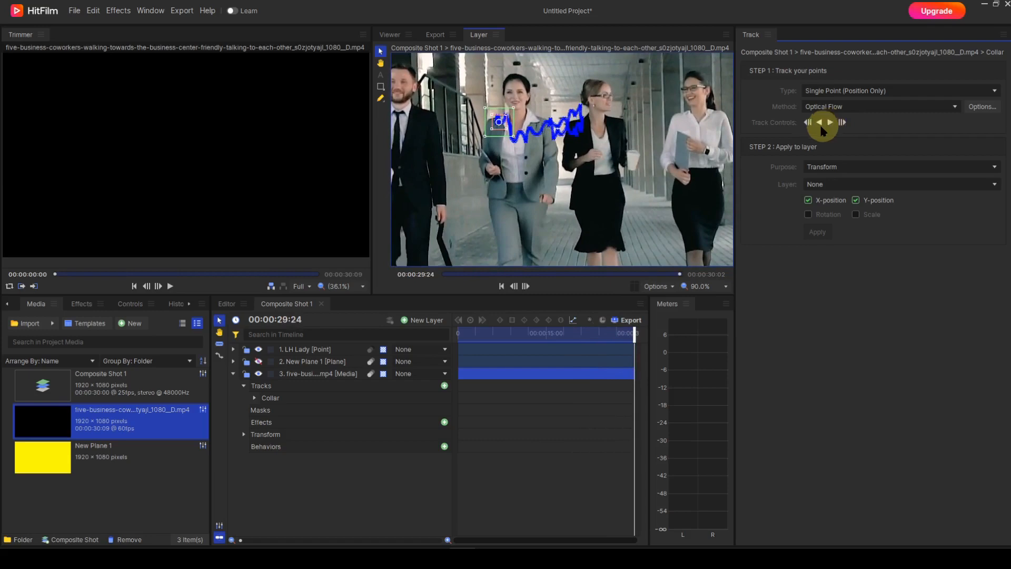
click(501, 286)
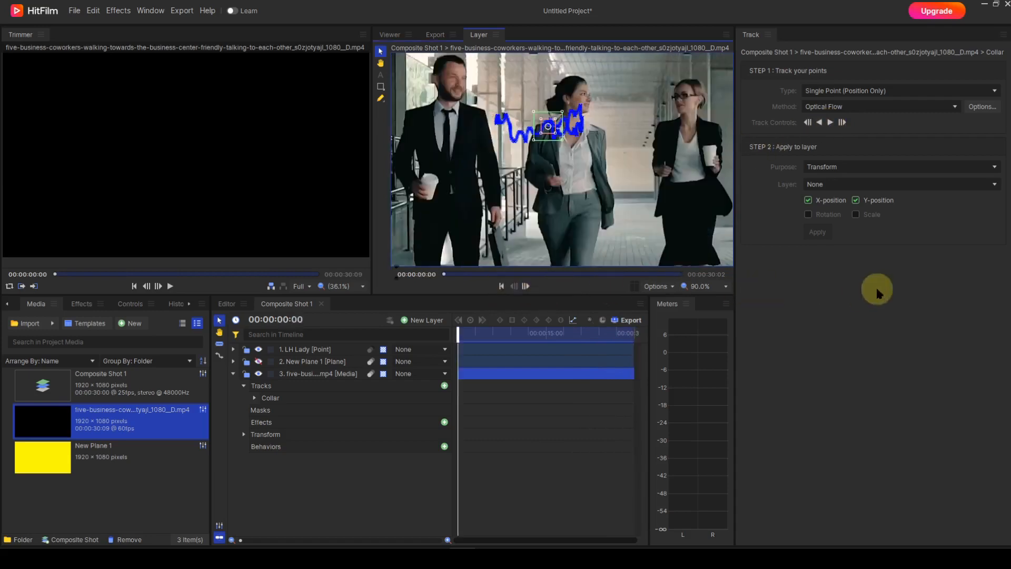
Step: Apply the Collar track's X and Y position to the transform of the LH Lady point layer
click(992, 184)
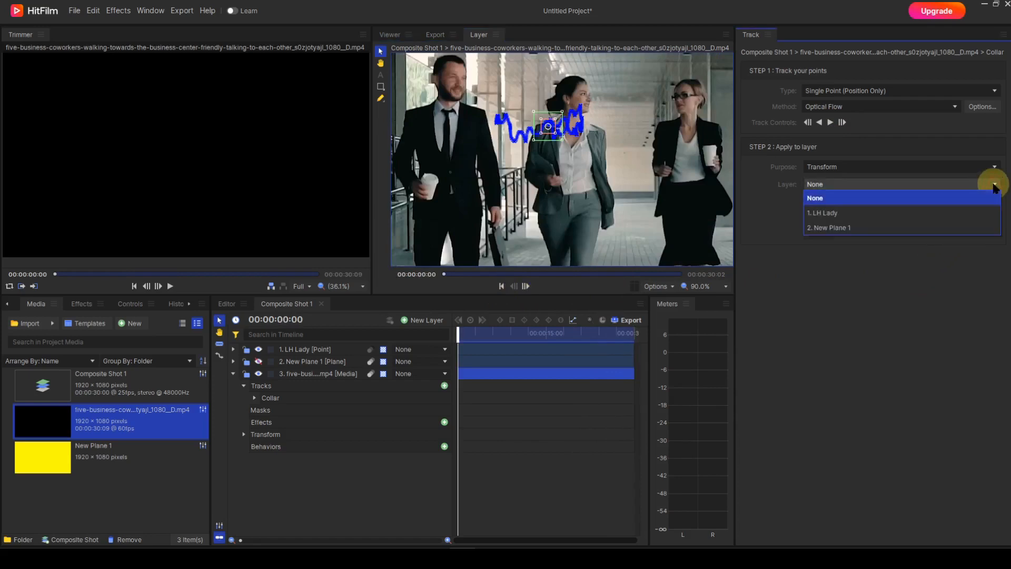
click(842, 213)
click(821, 235)
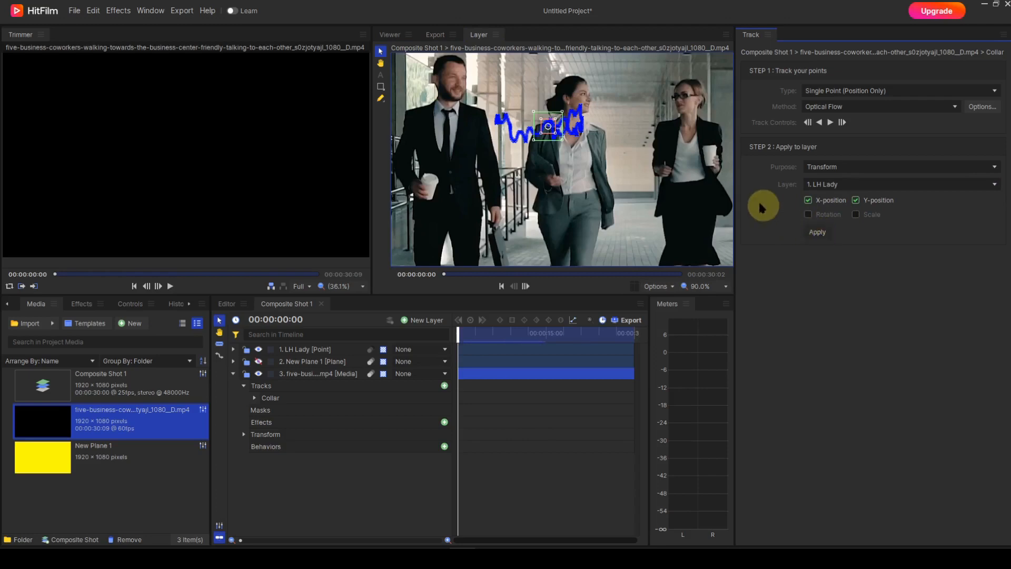
Step: In the composite view, unhide New Plane 1 and parent it to LH Lady, with the selection tool active
click(389, 35)
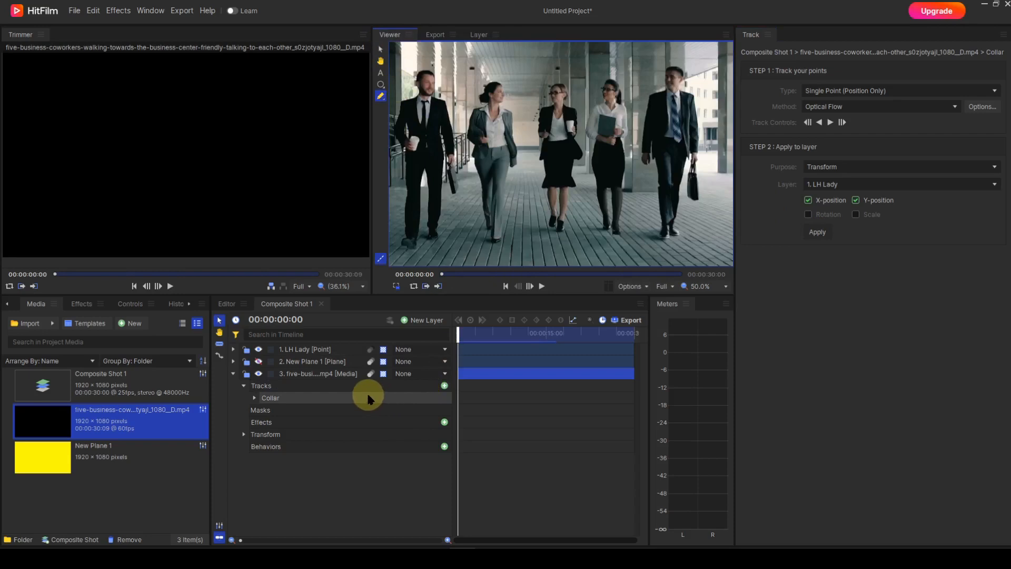
click(259, 362)
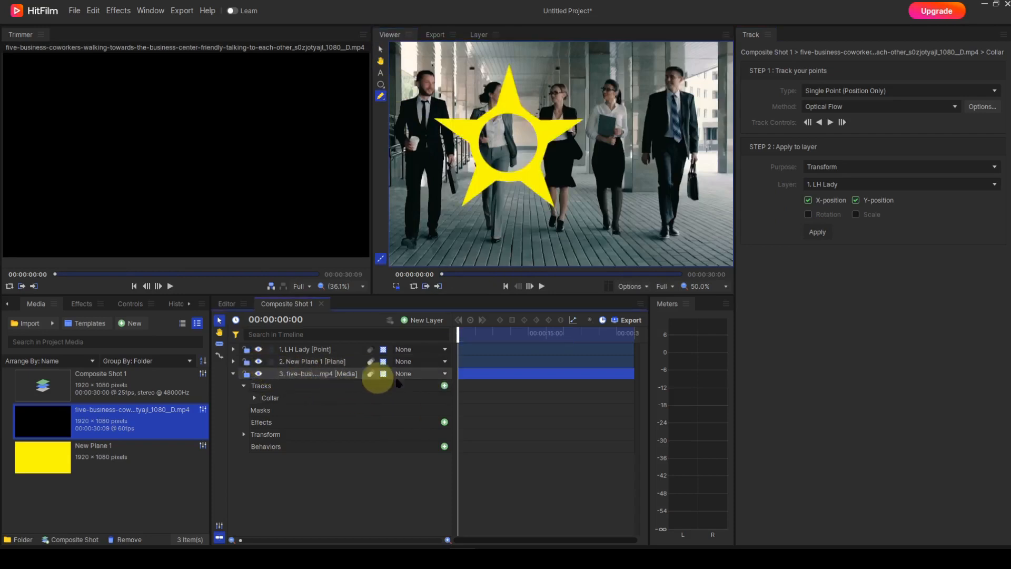
click(445, 362)
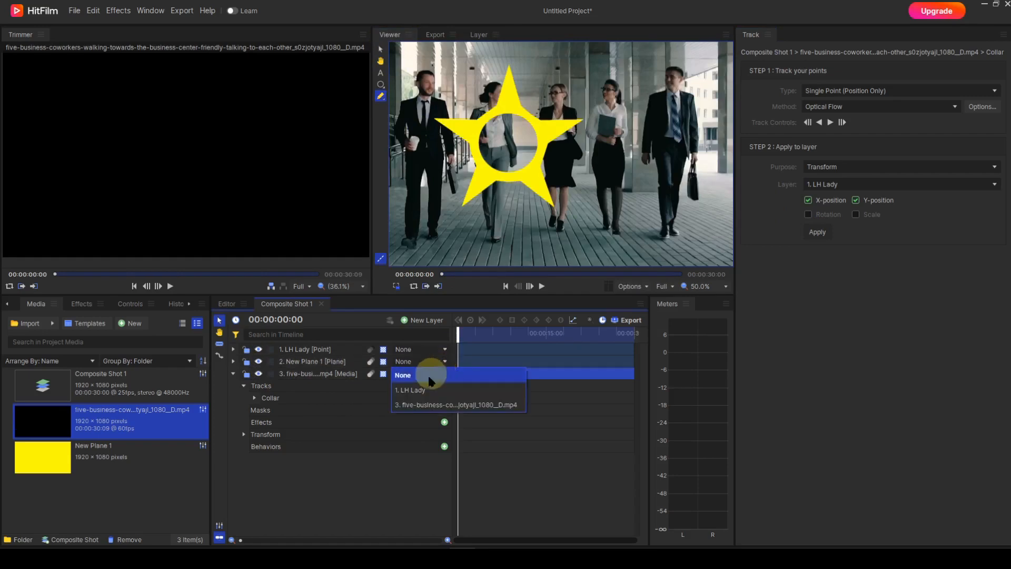
click(422, 390)
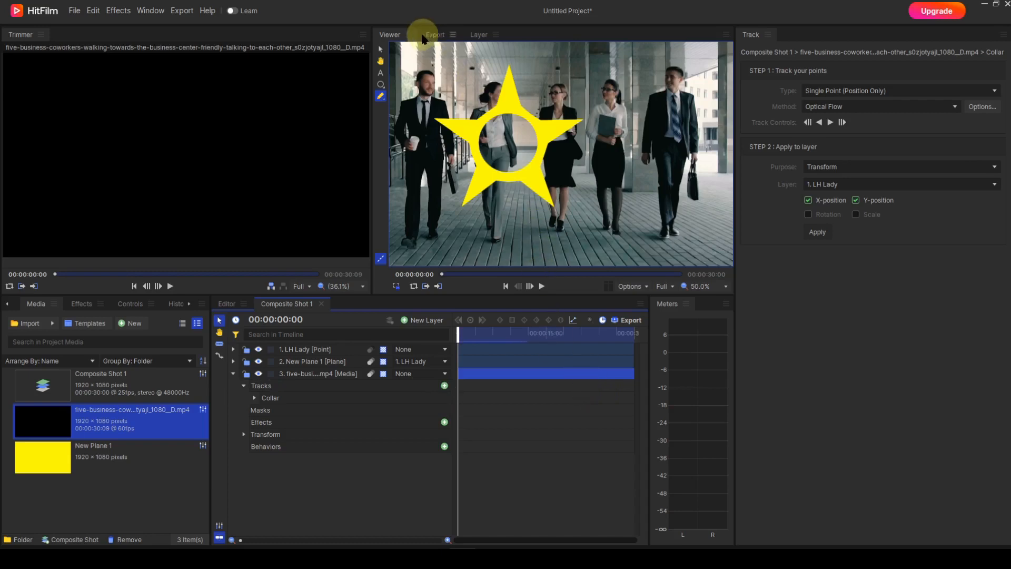
click(380, 51)
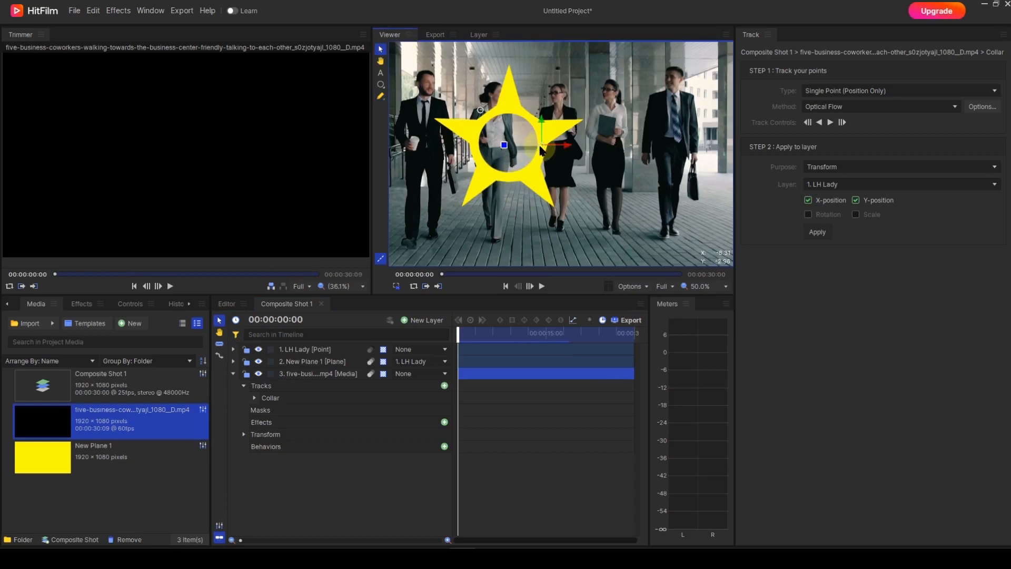
drag(540, 146, 536, 142)
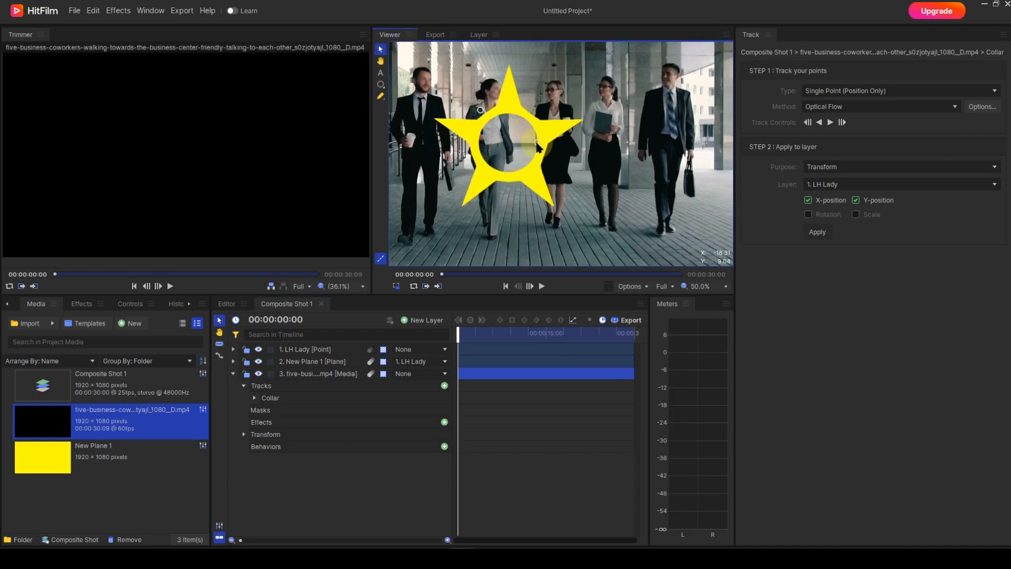
click(539, 145)
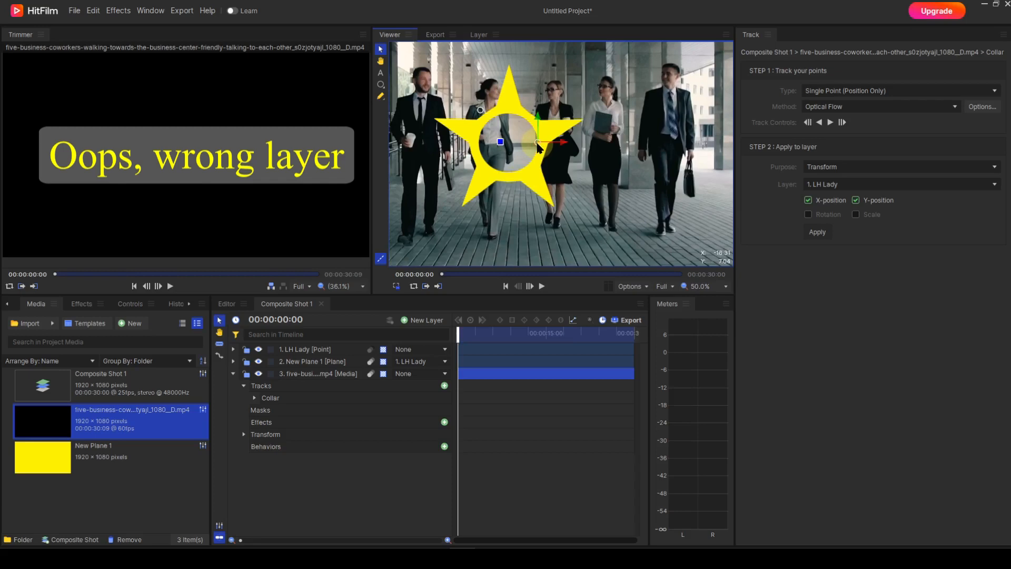
key(ctrl+z)
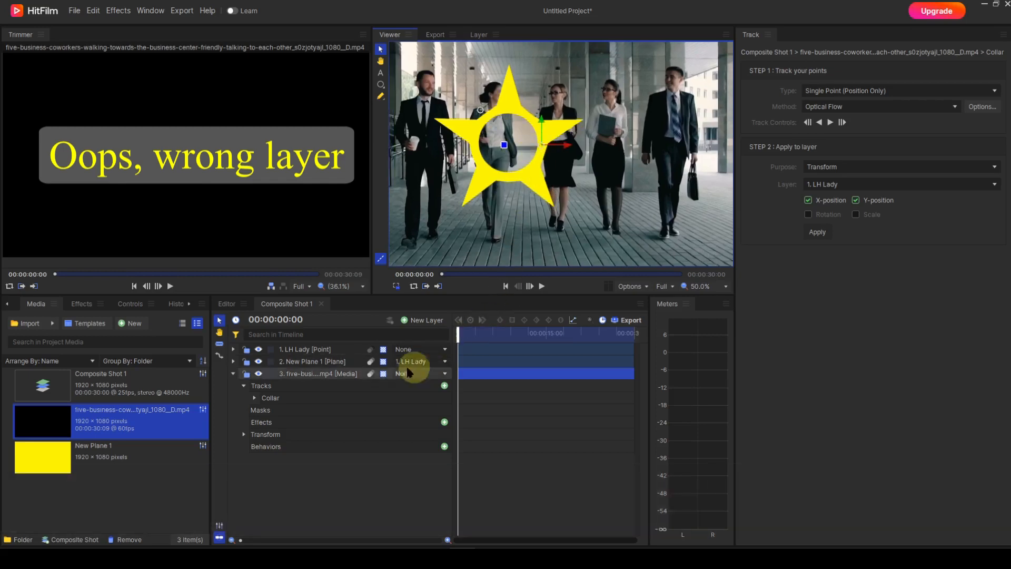
Step: Scale New Plane 1 to 60% and move it to about 125, 55 so the star's circle frames the grey-suited woman's head
click(329, 361)
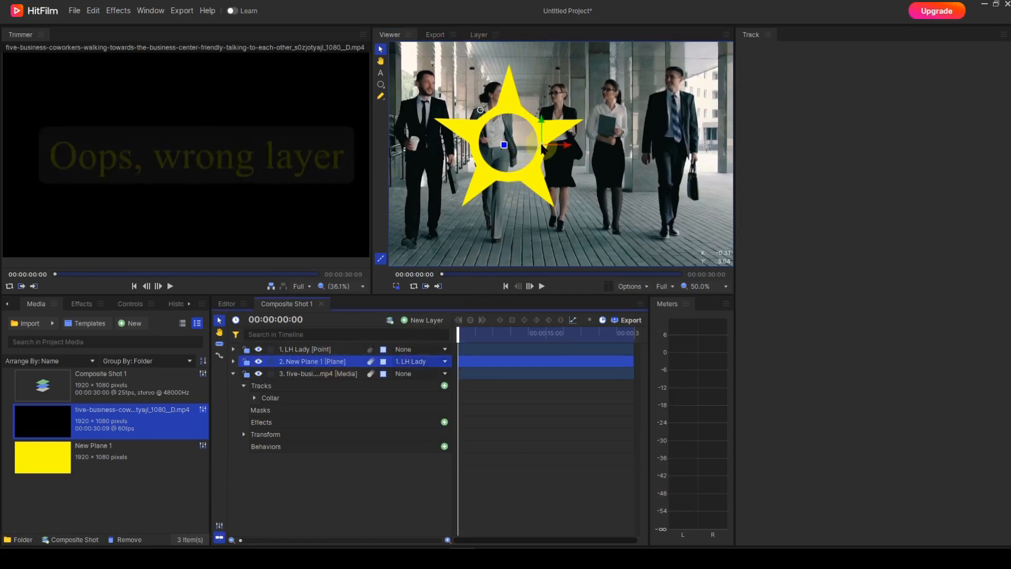
drag(543, 146, 527, 97)
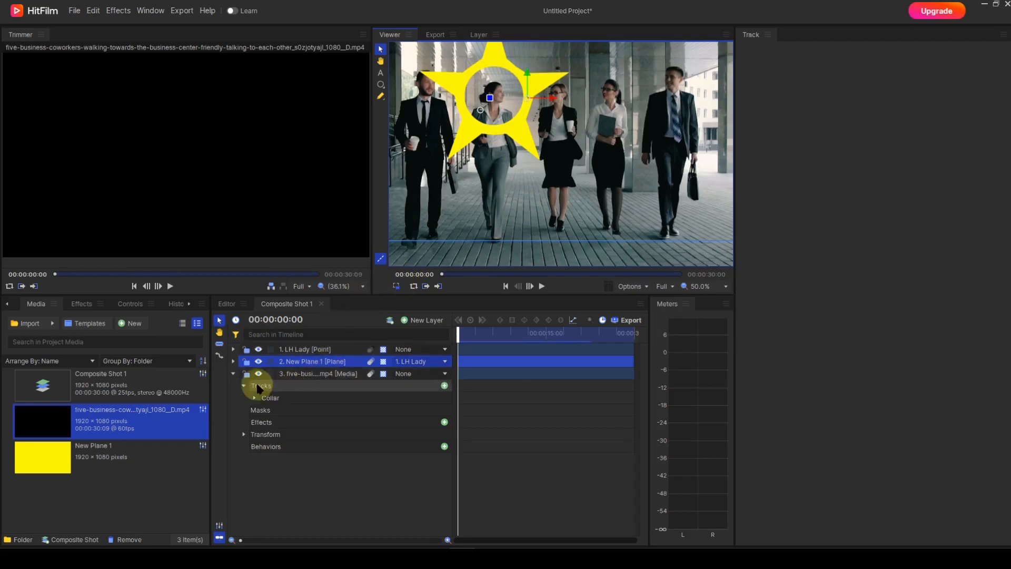
click(233, 362)
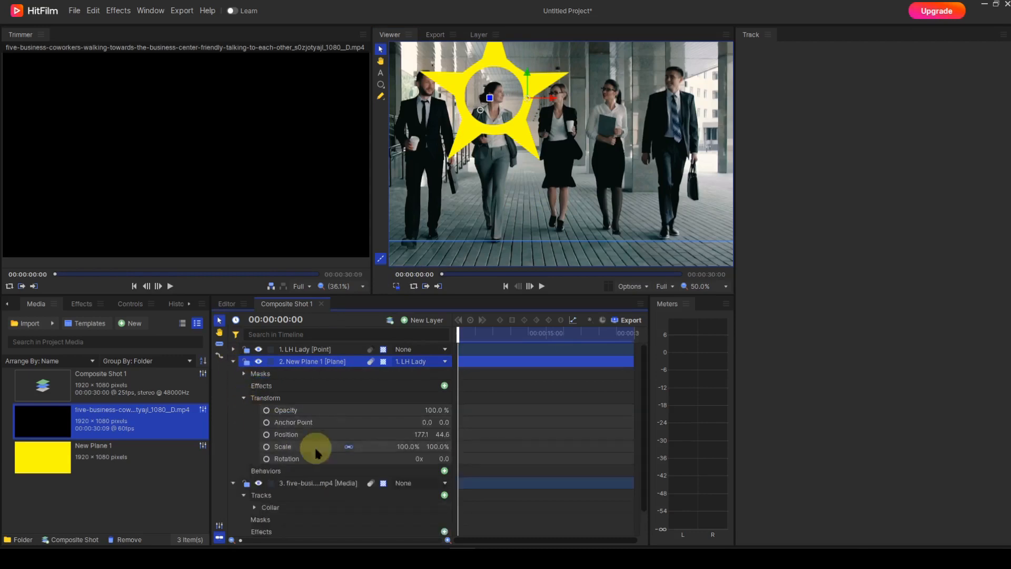
drag(421, 446, 424, 451)
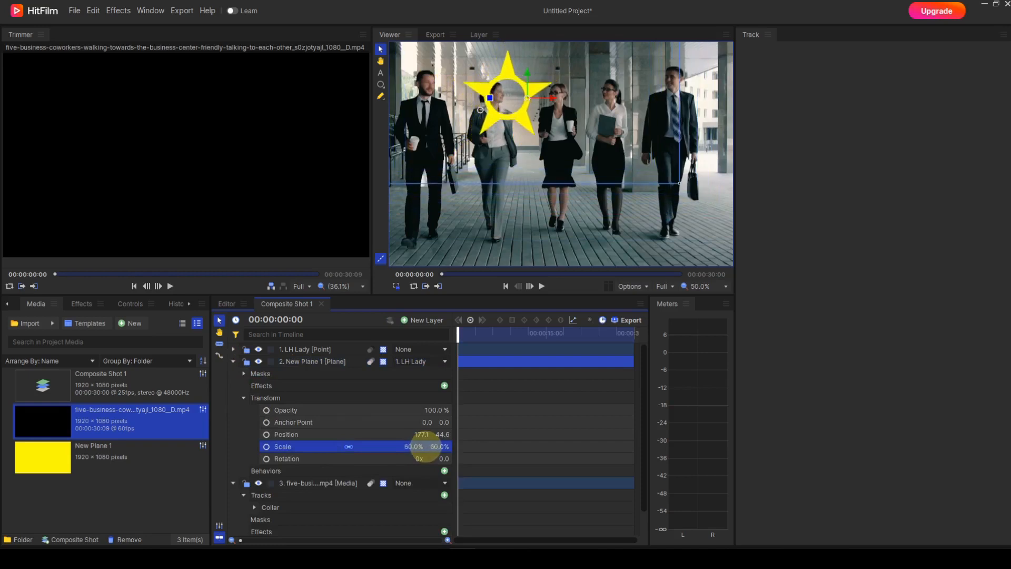
drag(524, 96, 510, 94)
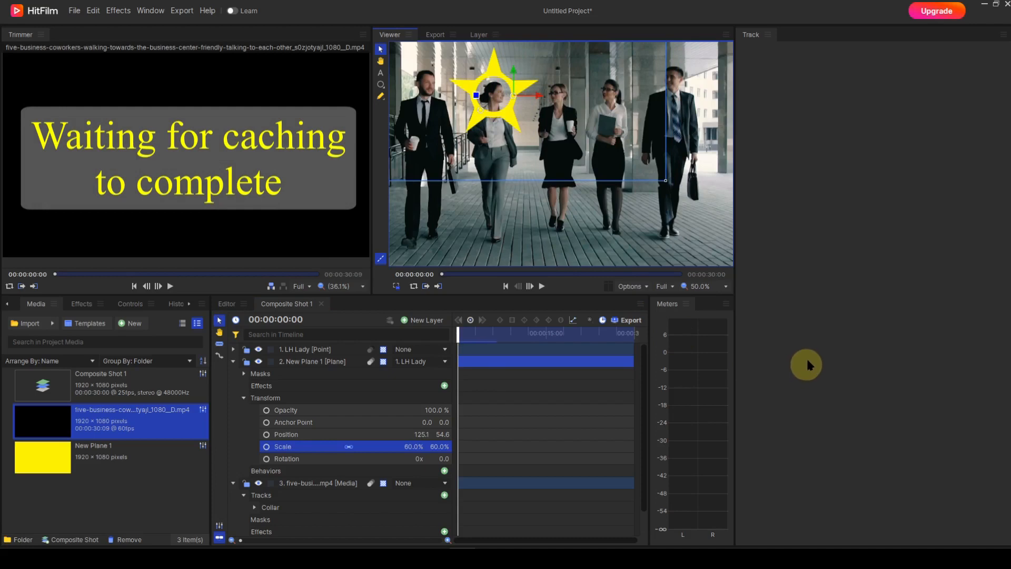
Step: Close the tracking settings, play the composite shot through to check the star's motion, and return to the first frame
right_click(774, 50)
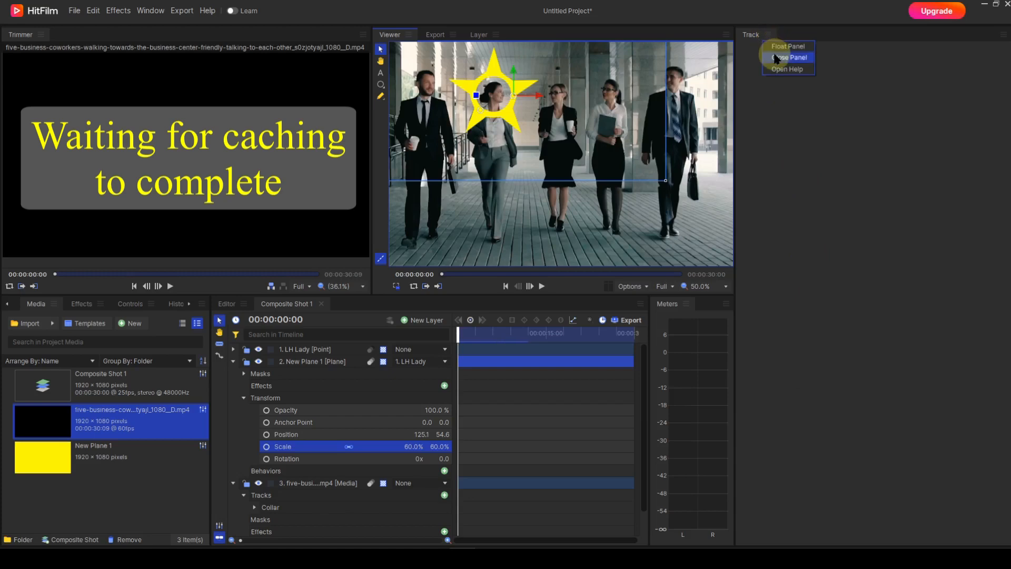
click(778, 58)
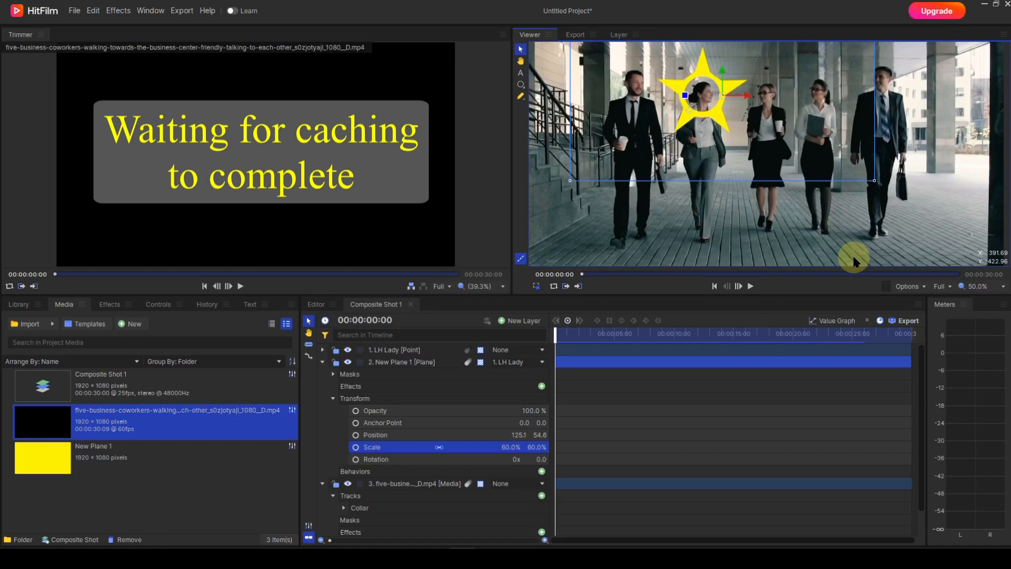
scroll(858, 210, down, 1)
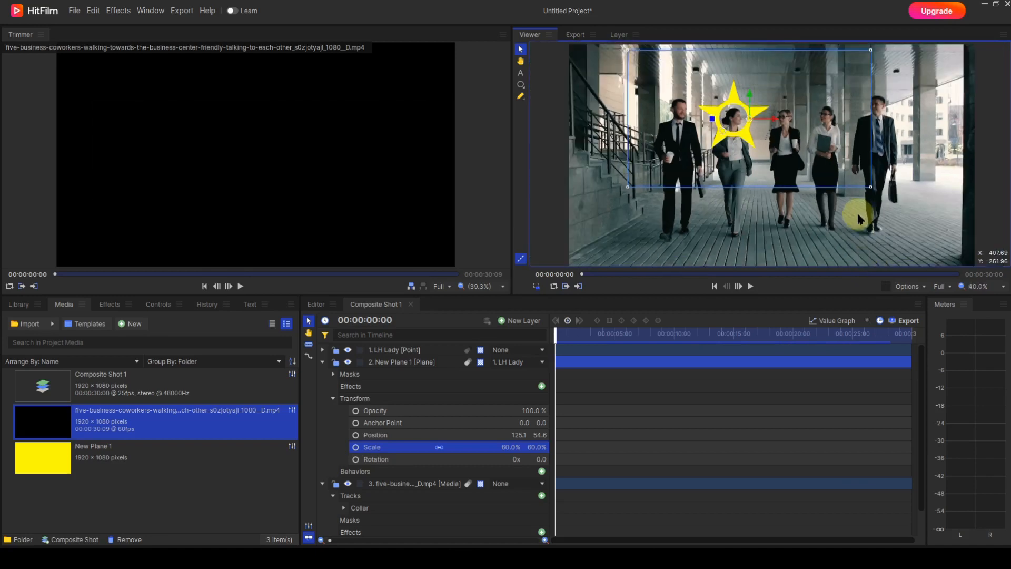
scroll(858, 215, down, 1)
scroll(857, 215, up, 1)
click(751, 286)
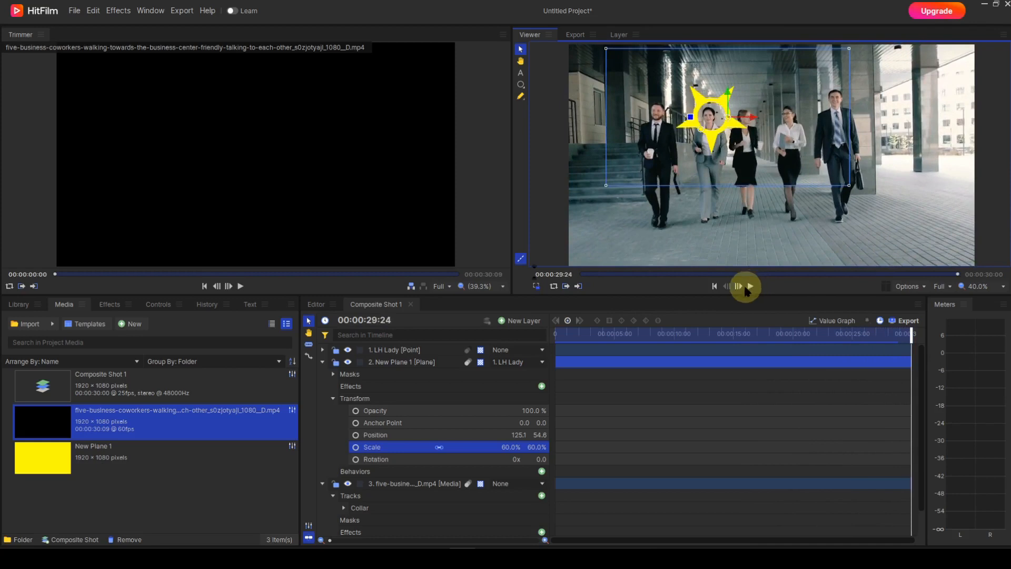
click(714, 286)
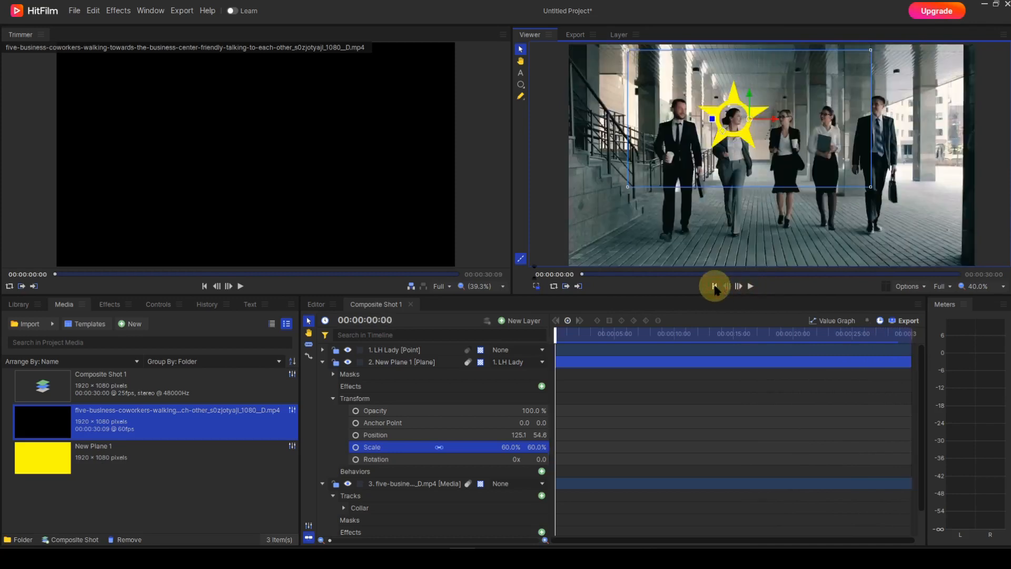